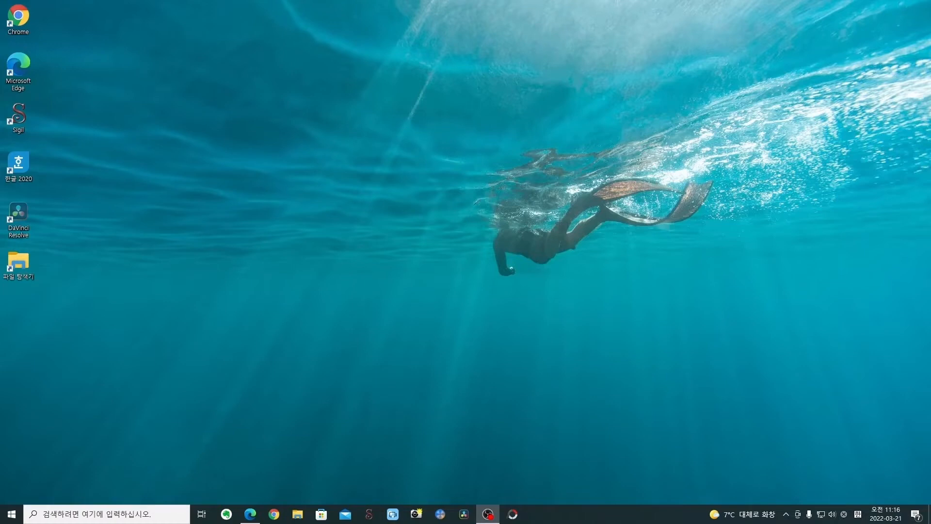
Open the document 시집.hwp from the 시집\시집_Hwp folder on the DUCKBAN (G:) drive
double_click(25, 266)
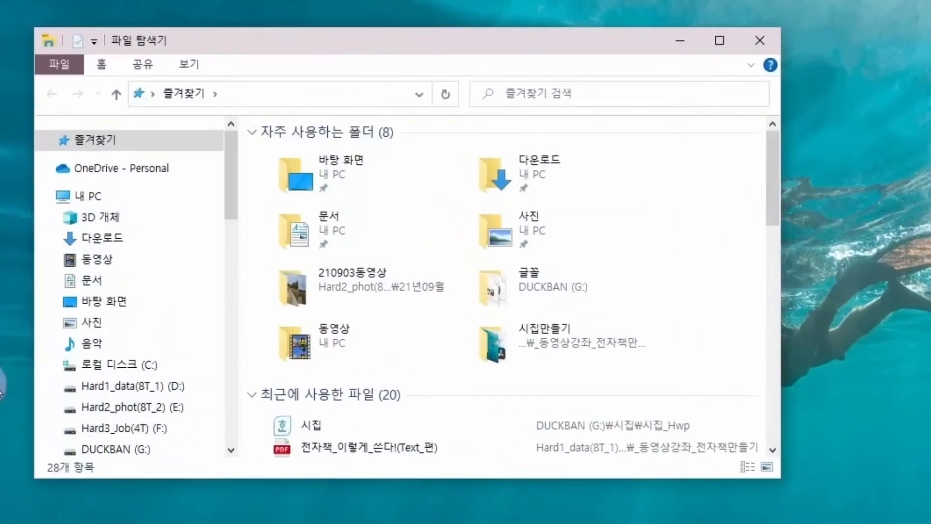
left_click(148, 451)
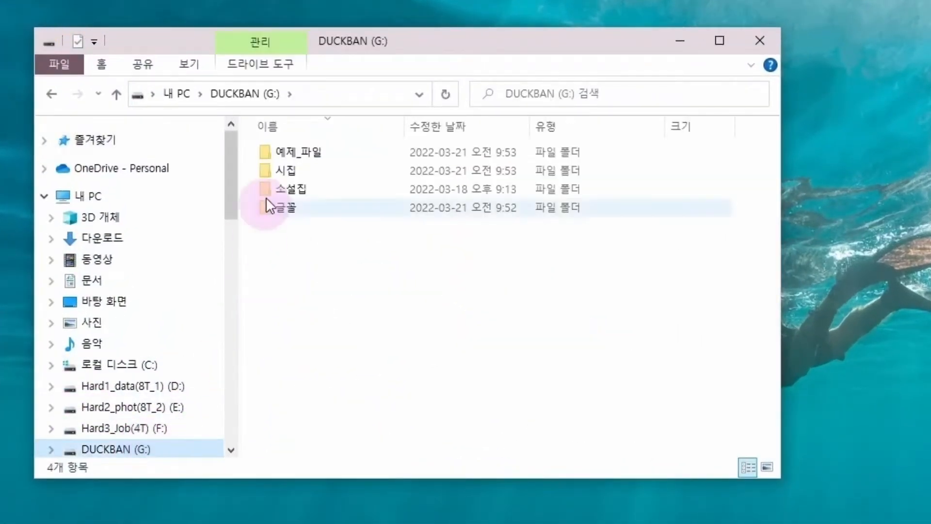
double_click(292, 173)
double_click(296, 152)
double_click(313, 190)
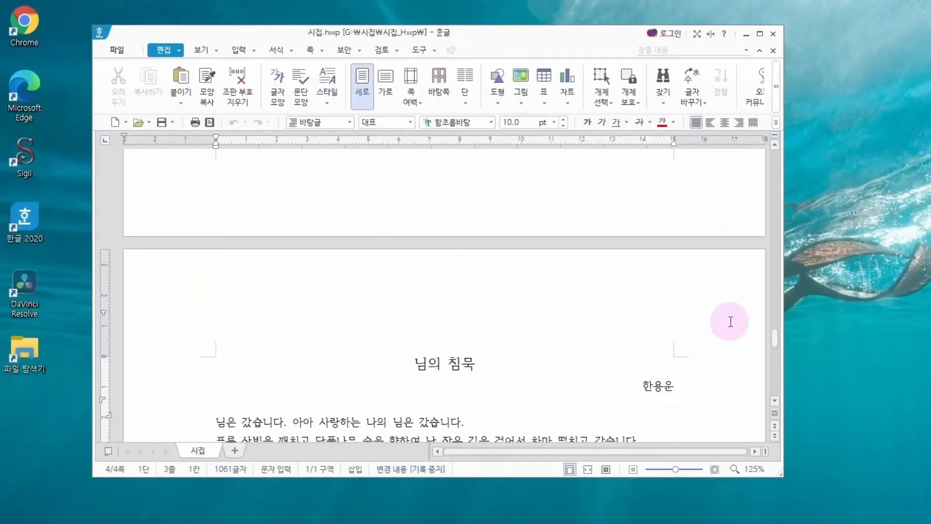
Go back through the poems to the first page and select the whole document
mouse_move(772, 338)
left_mouse_down()
mouse_move(776, 347)
mouse_move(776, 322)
mouse_move(776, 343)
left_mouse_up()
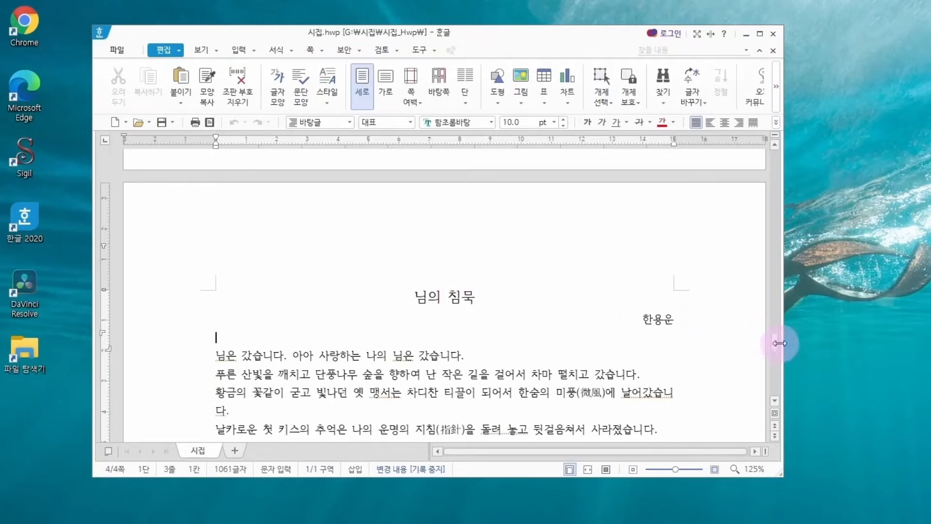
left_click_drag(775, 341, 776, 284)
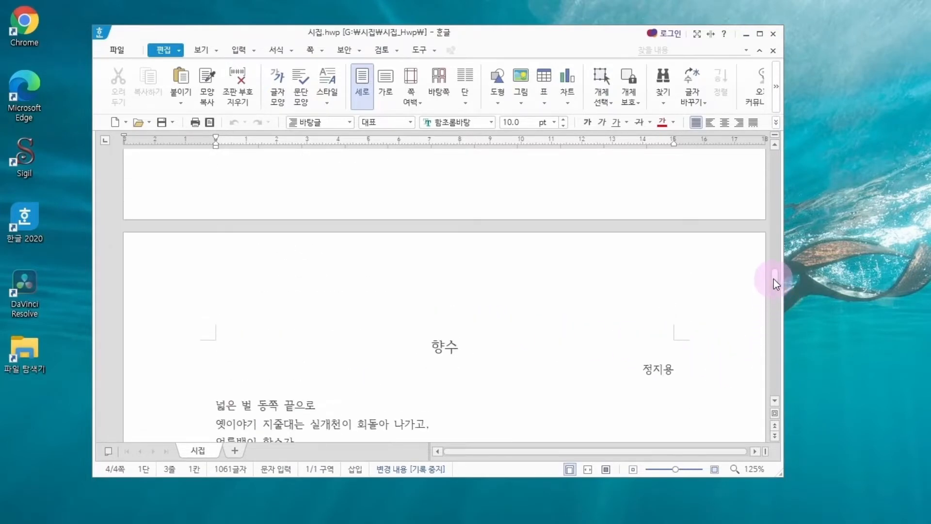
left_click_drag(775, 279, 767, 223)
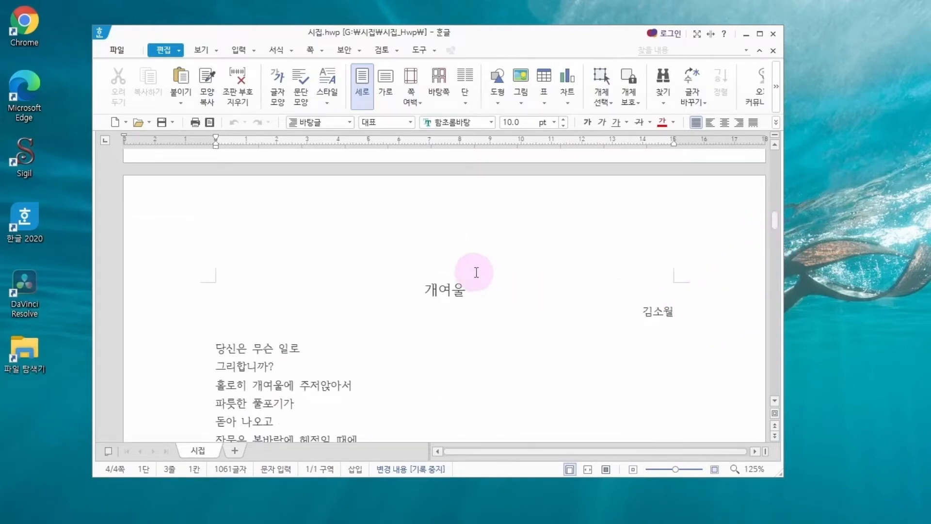
left_click_drag(776, 224, 772, 173)
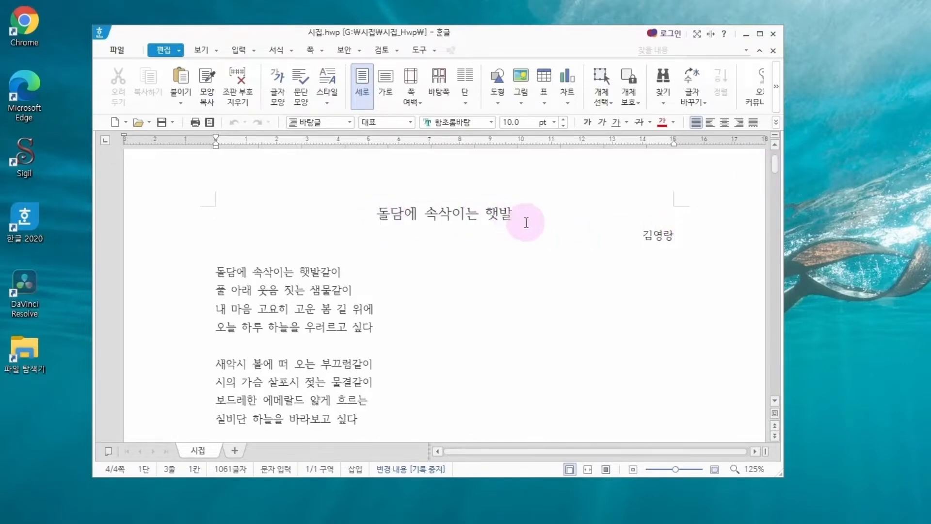
left_click(533, 223)
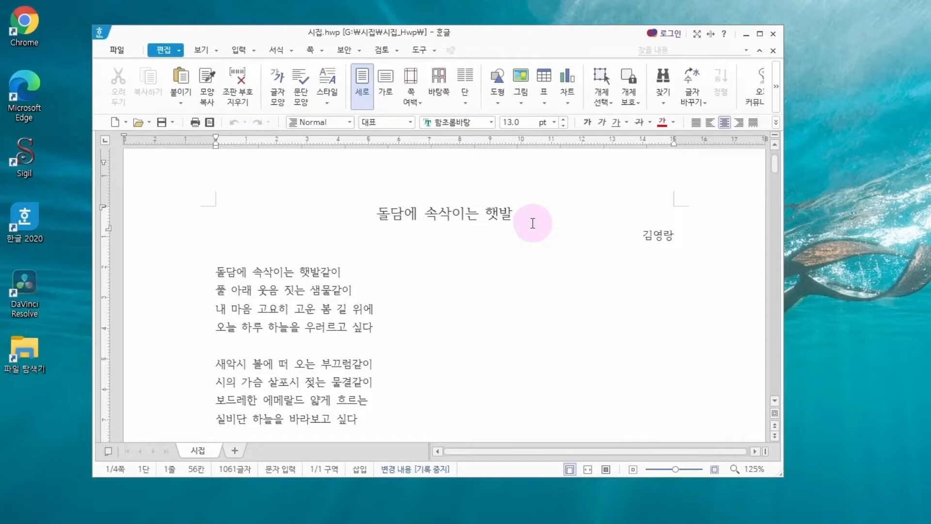
key("Hangul")
left_click(180, 50)
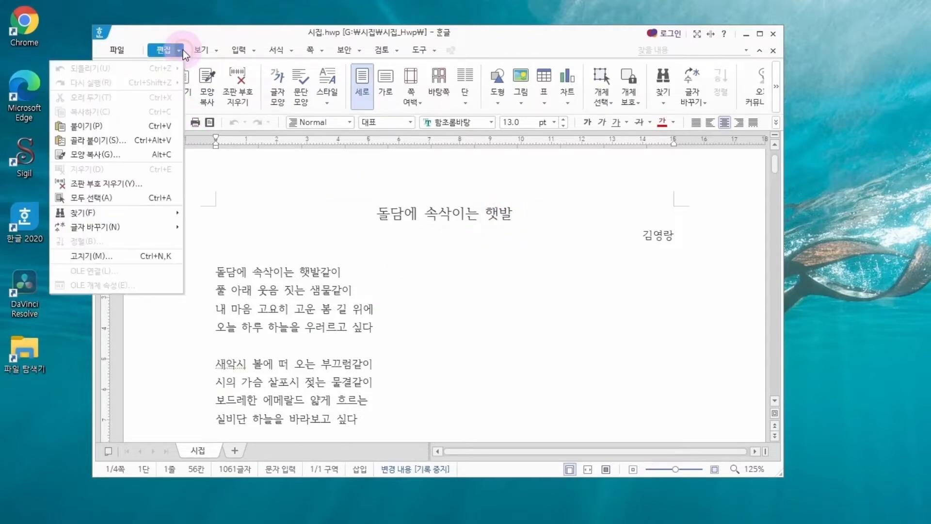
left_click(137, 198)
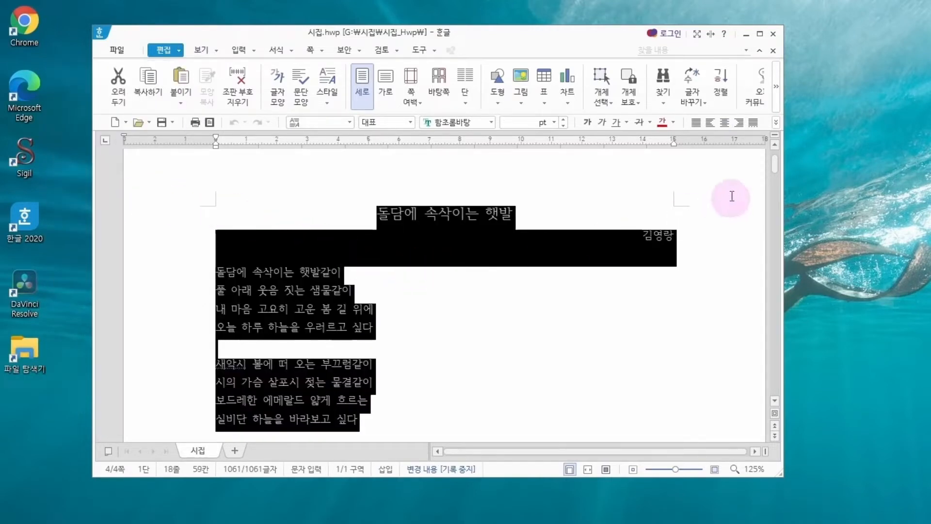
mouse_move(775, 165)
left_mouse_down()
mouse_move(767, 407)
mouse_move(769, 159)
left_mouse_up()
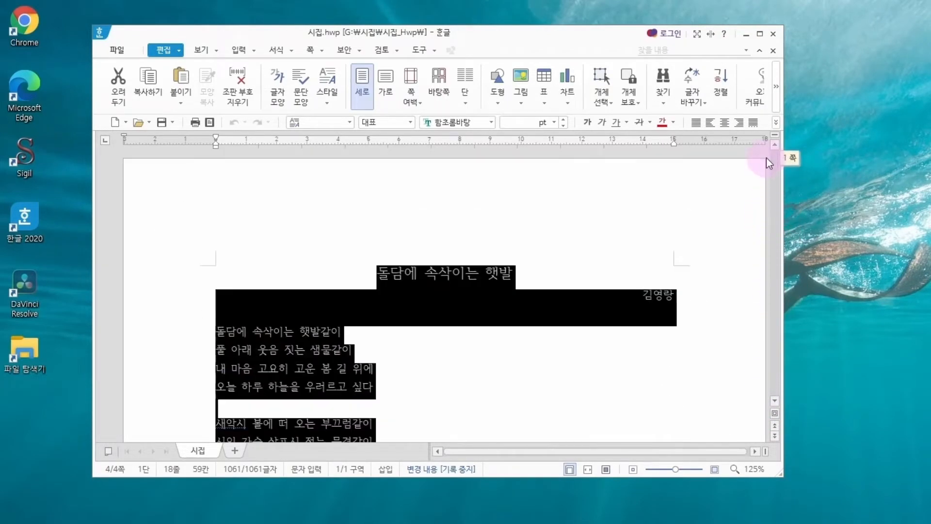
Select all the text of the poetry document from the first poem's title and copy it to the clipboard
left_click(379, 272)
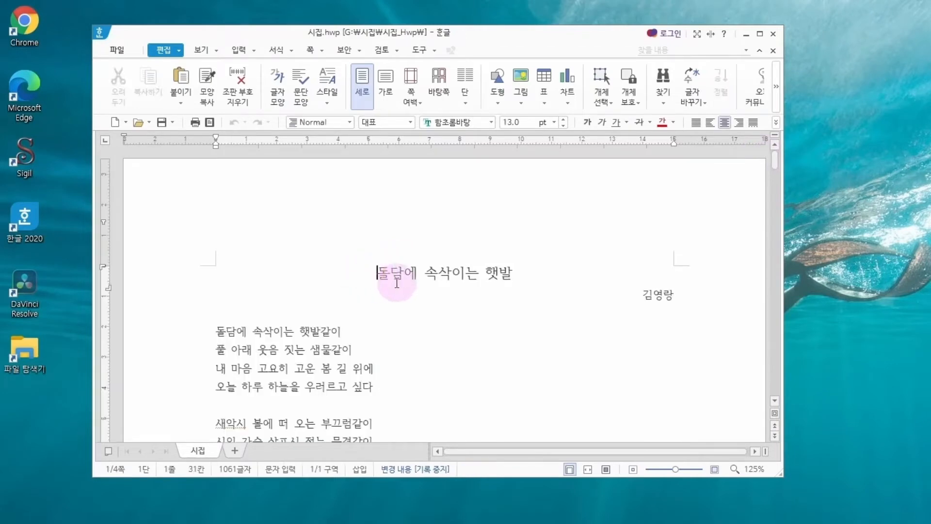
key("ctrl+a")
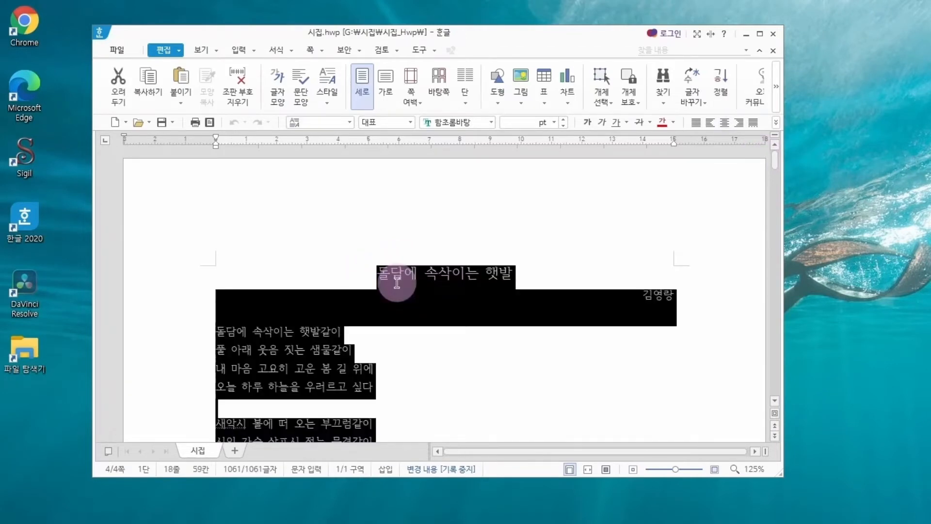
scroll(407, 279, "down", 2)
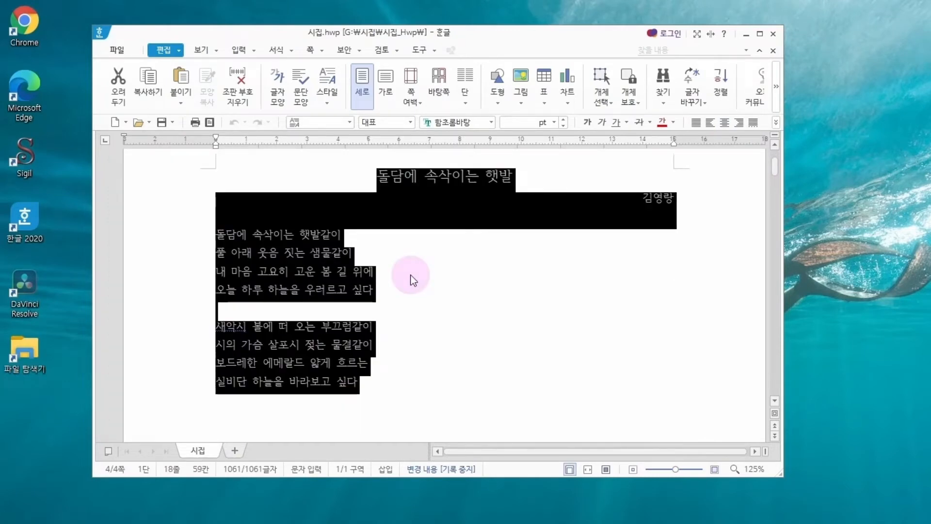
left_click(178, 50)
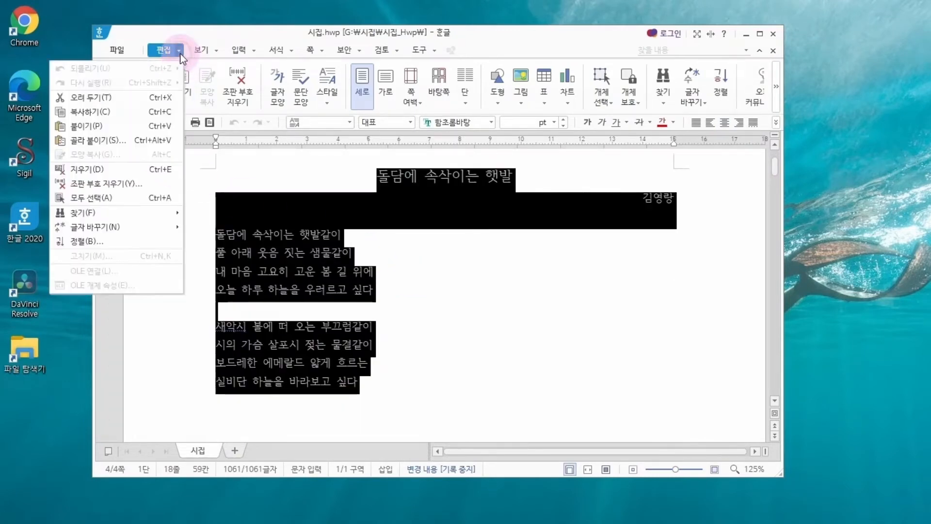
left_click(144, 121)
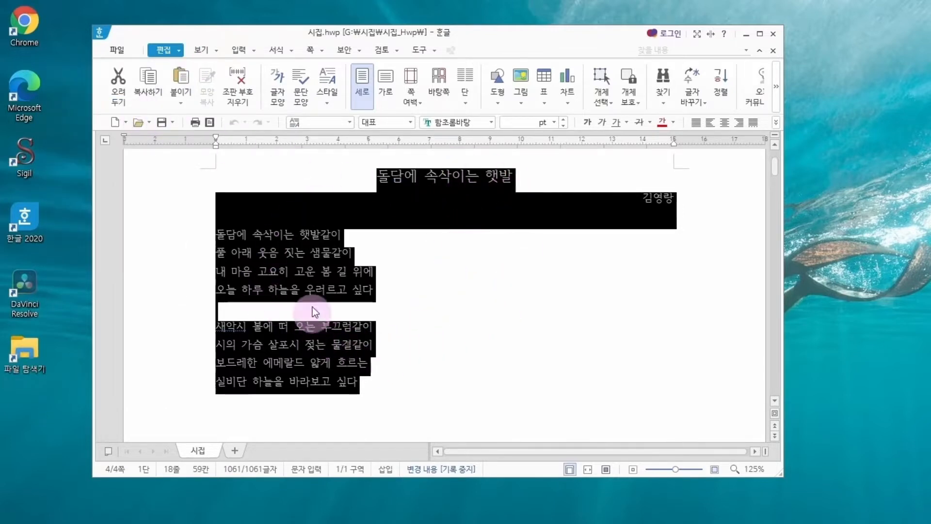
right_click(460, 193)
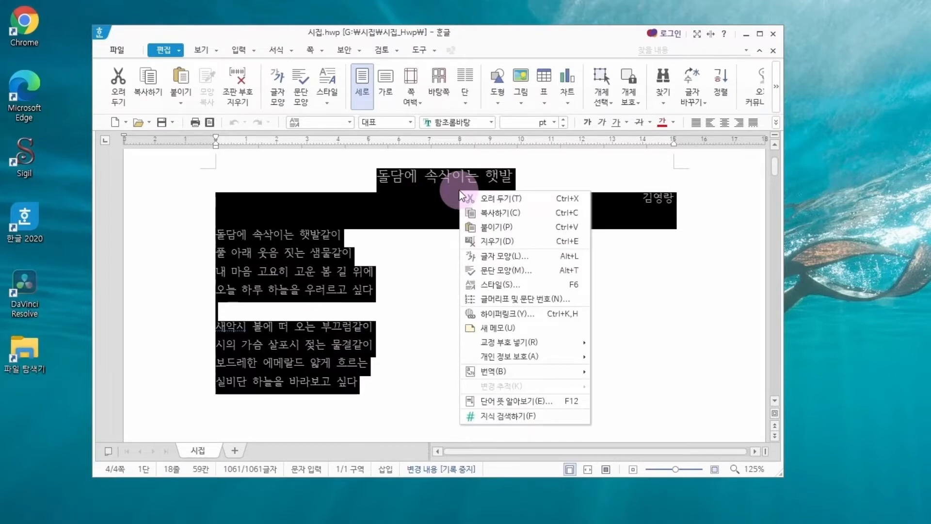
left_click(517, 214)
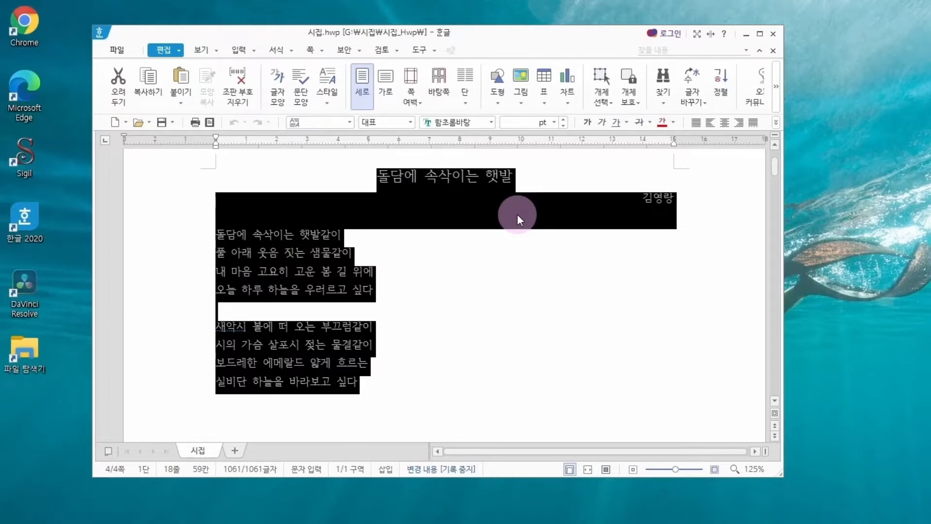
Close the poetry document and its folder window, and start Sigil
left_click(774, 33)
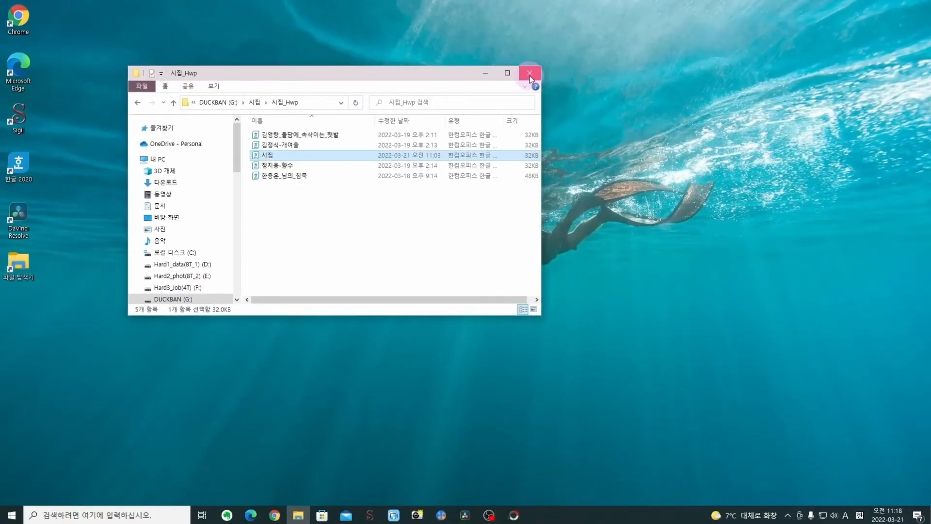
left_click(529, 76)
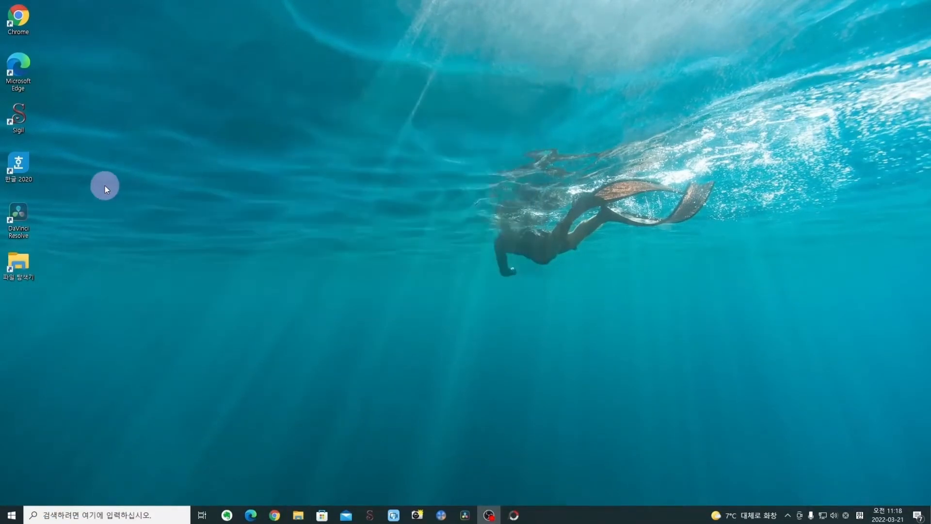
left_click(21, 120)
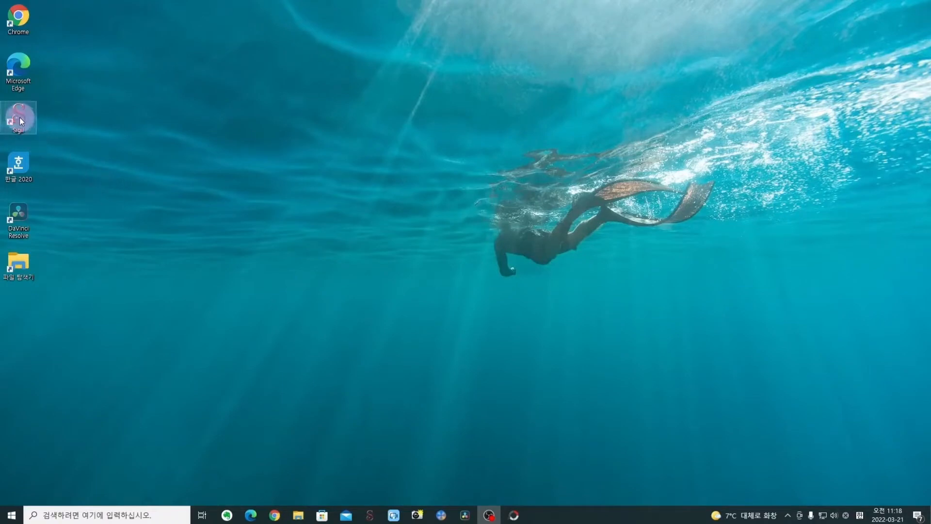
double_click(20, 122)
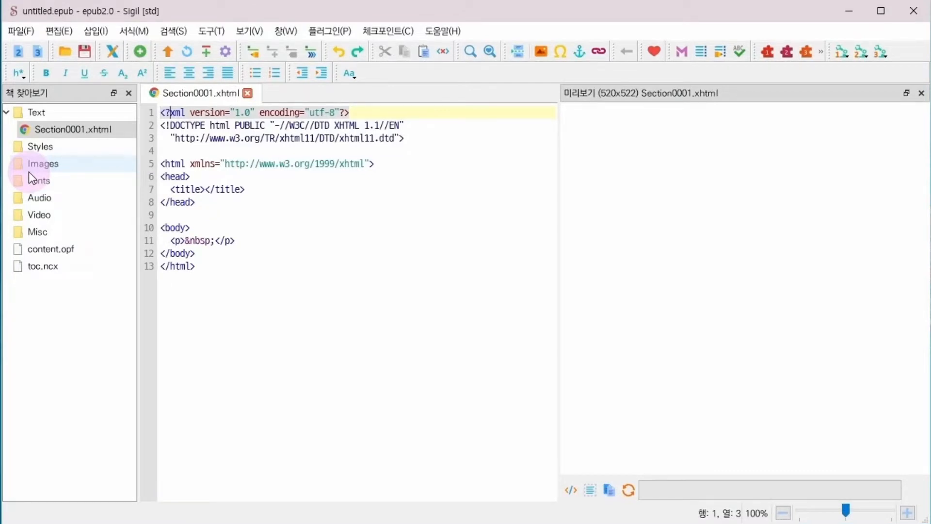
Open Section0001.xhtml in PageEdit and paste the copied poems as unformatted text
left_click(114, 53)
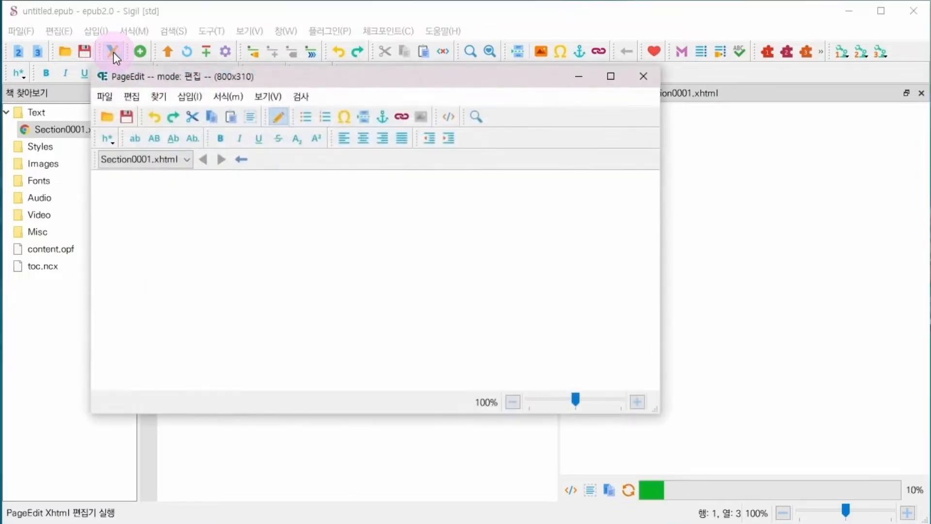
mouse_move(284, 78)
left_mouse_down()
mouse_move(293, 63)
mouse_move(275, 62)
left_mouse_up()
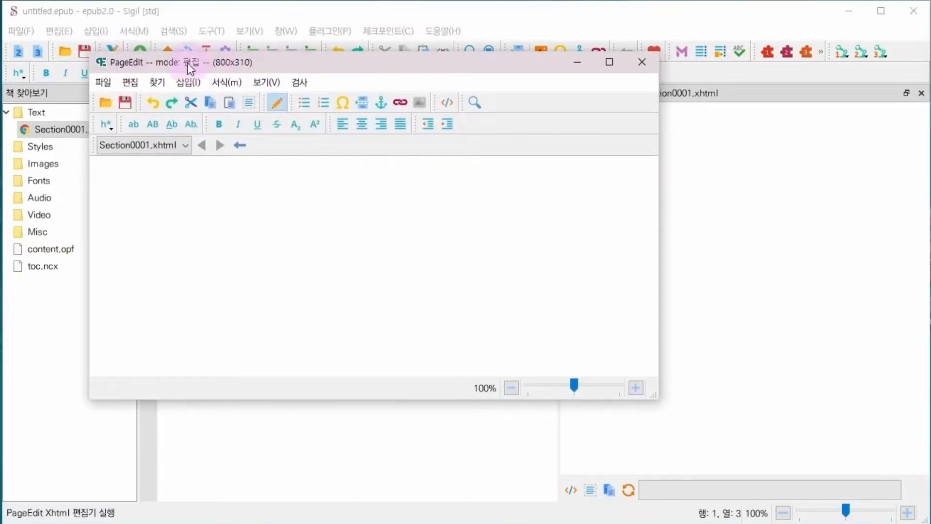
left_click(130, 82)
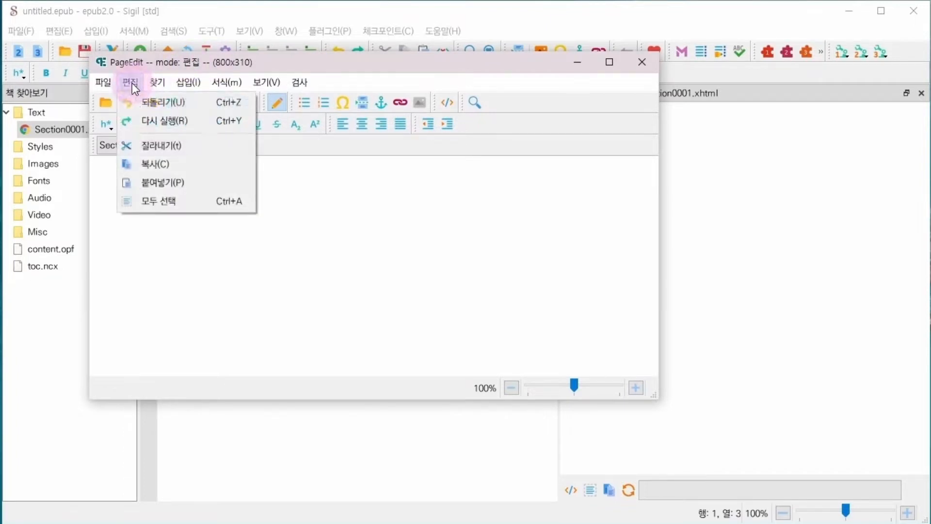
left_click(164, 184)
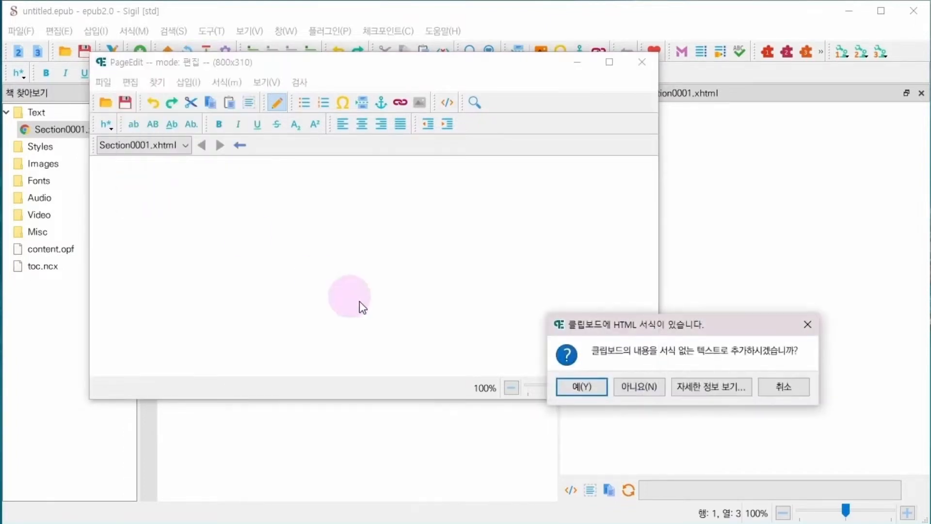
left_click_drag(648, 335, 316, 232)
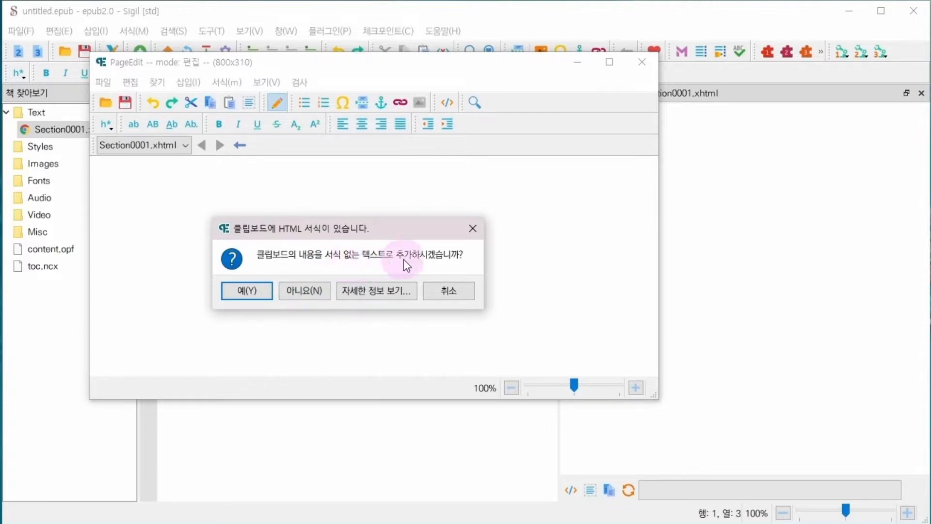
left_click(255, 293)
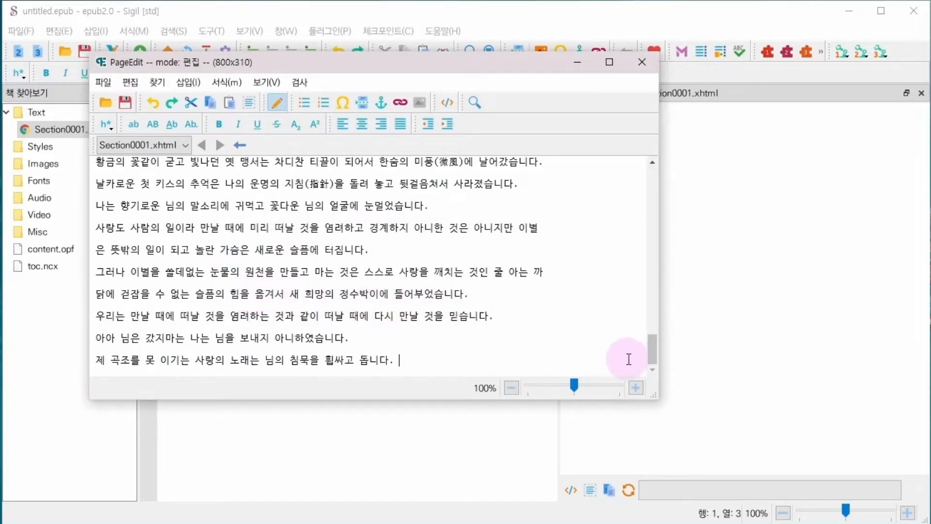
Save the pasted poems into Section0001.xhtml and exit PageEdit back to Sigil
left_click_drag(653, 348, 657, 175)
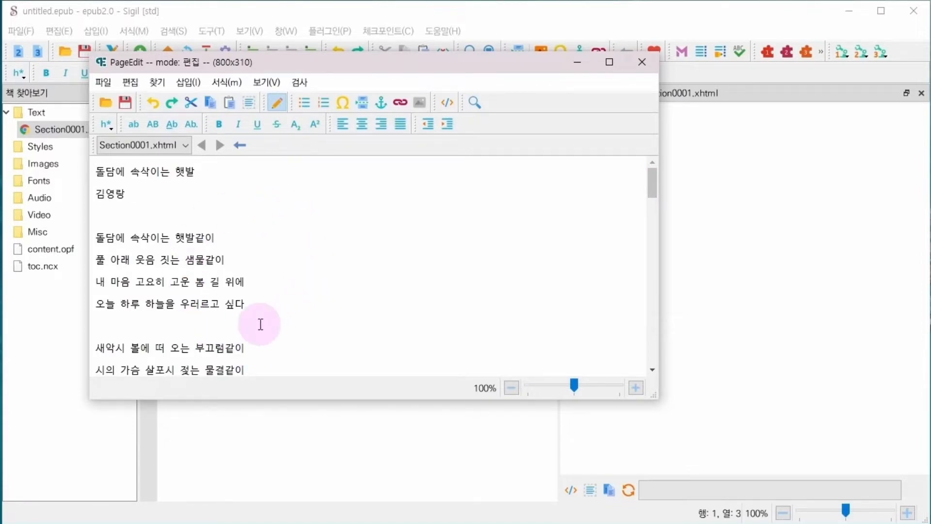
left_click(127, 103)
left_click(108, 89)
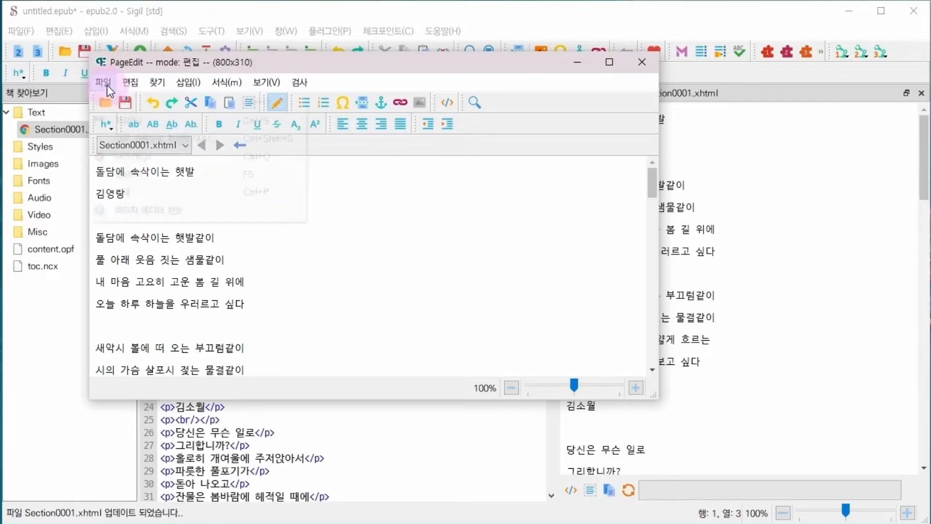
left_click(133, 160)
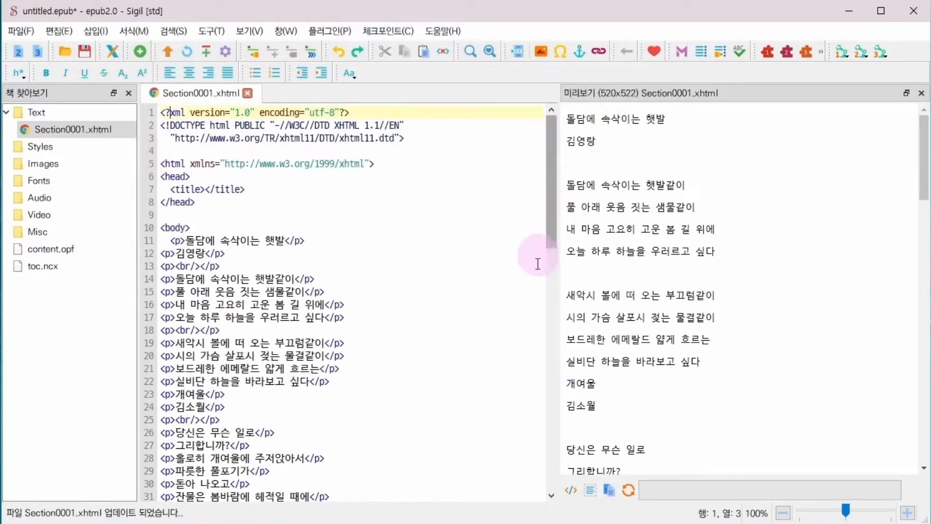
Examine the paragraph code of the pasted poems throughout Section0001.xhtml
left_click(162, 242)
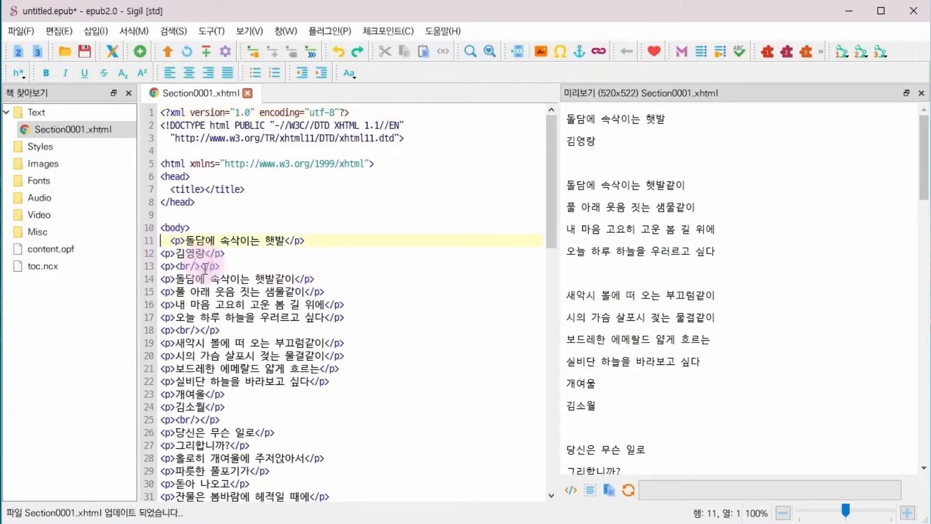
scroll(339, 337, "down", 12)
scroll(344, 339, "down", 6)
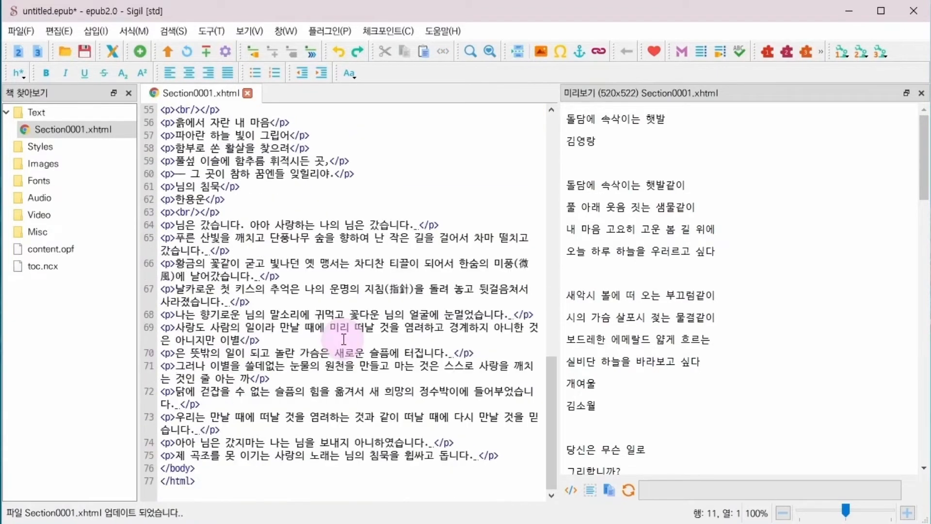
scroll(344, 340, "up", 18)
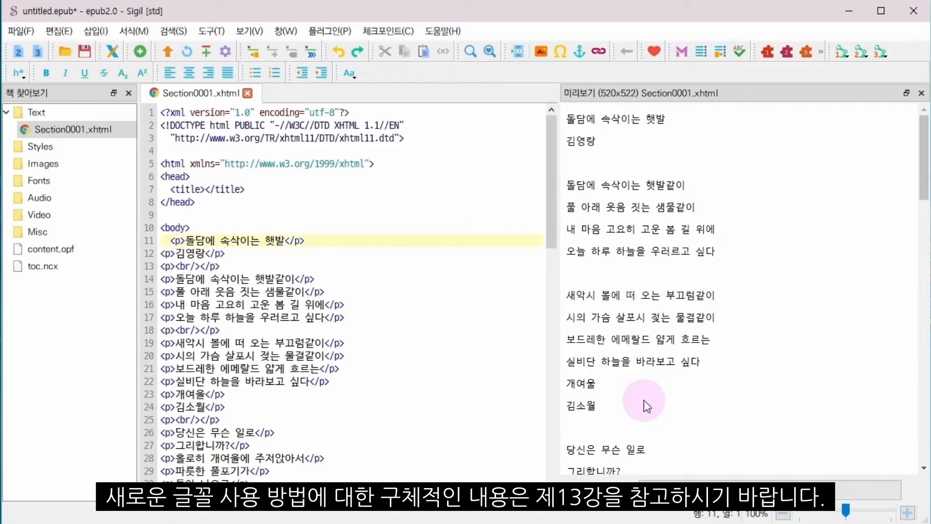
Add the existing font file HANBatang from the 글꼴 folder on drive DUCKBAN (G:) to the book's Fonts folder
left_click(57, 186)
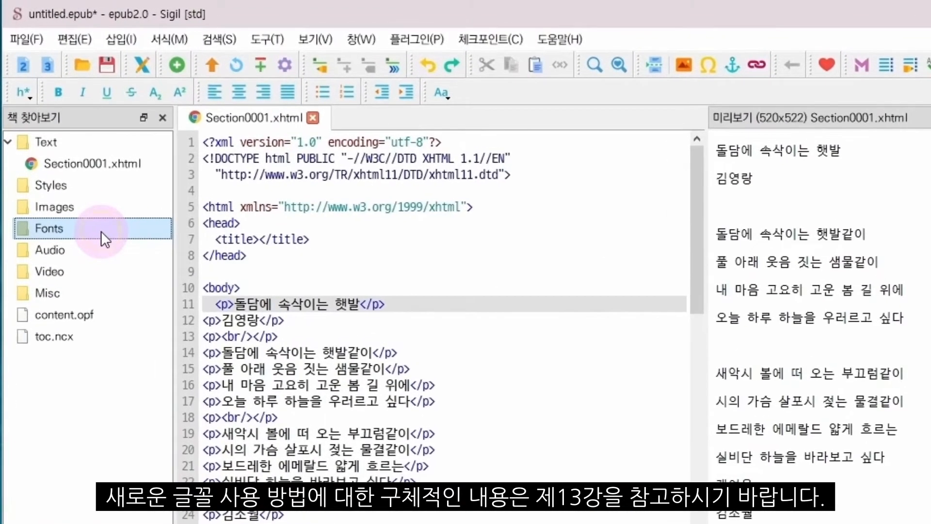
right_click(101, 231)
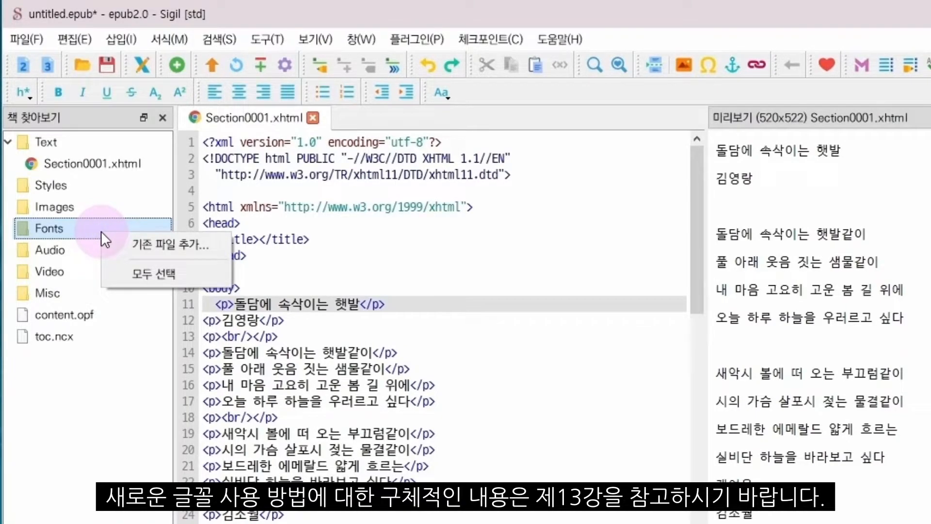
left_click(182, 248)
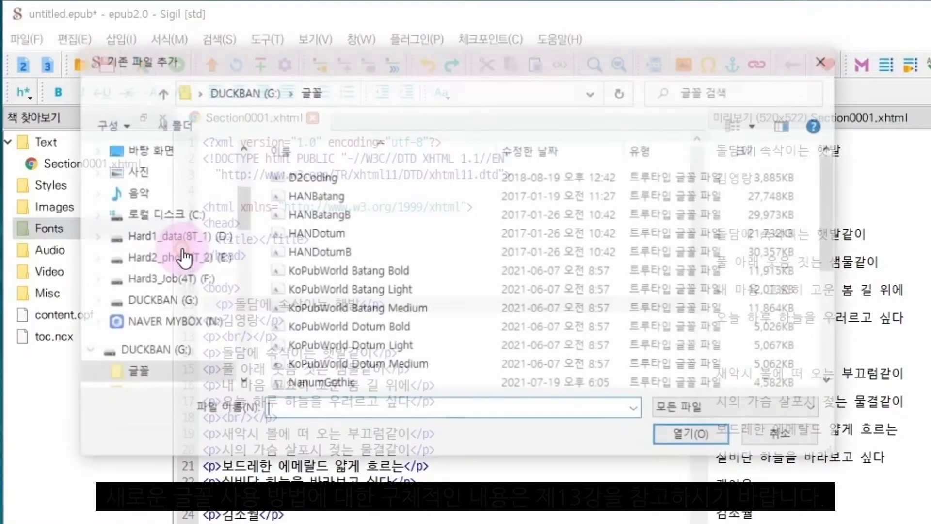
left_click(167, 302)
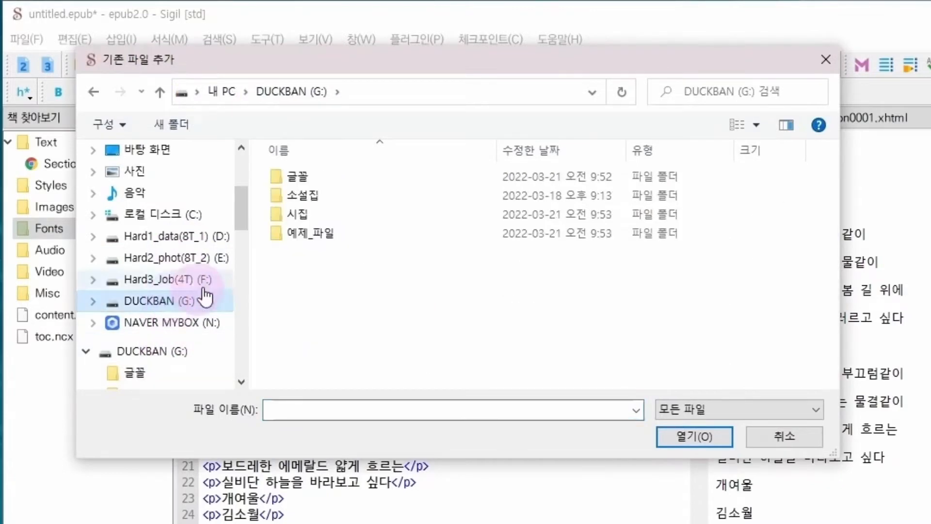
double_click(318, 180)
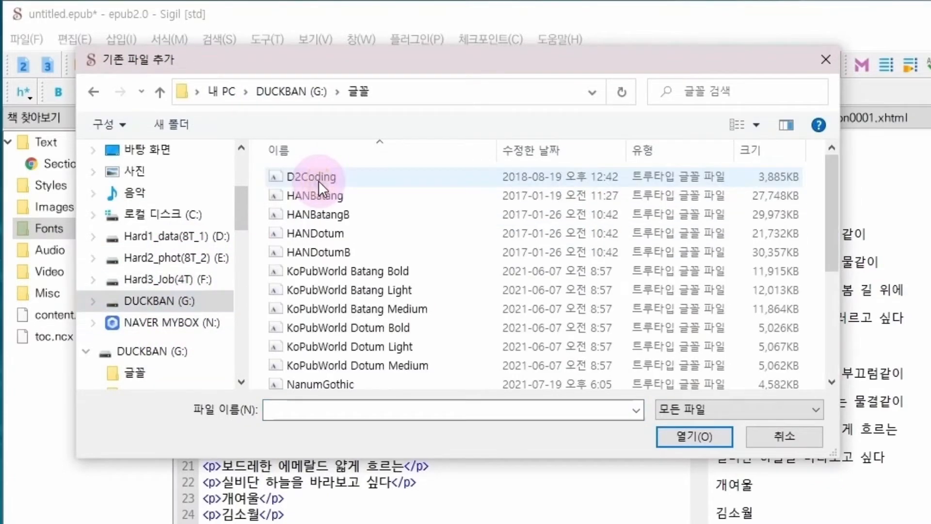
left_click(369, 197)
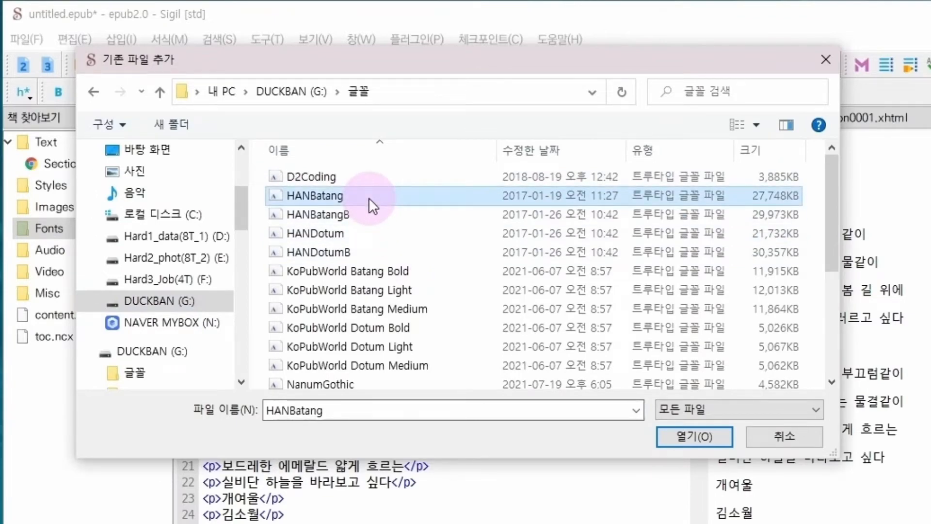
left_click(702, 442)
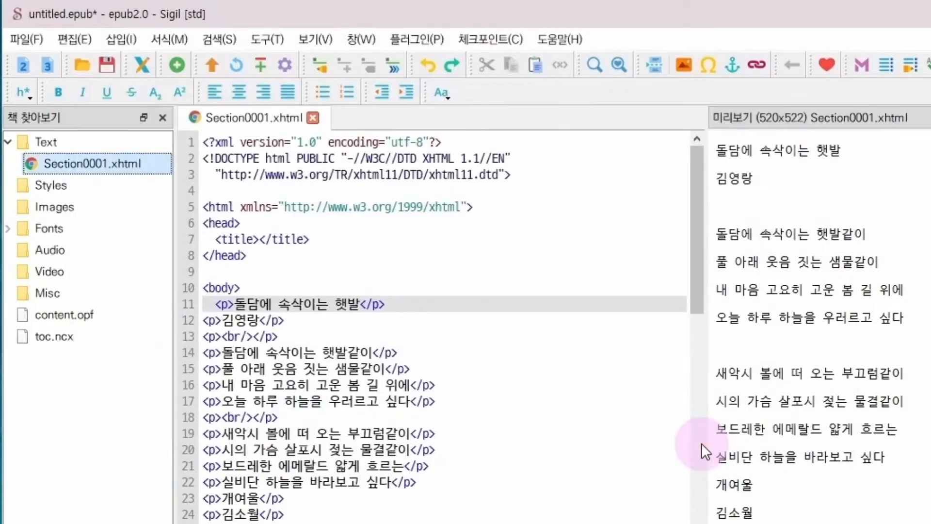
Expand the Fonts folder, preview the HANBatang.ttf font sample, and close the preview
double_click(78, 229)
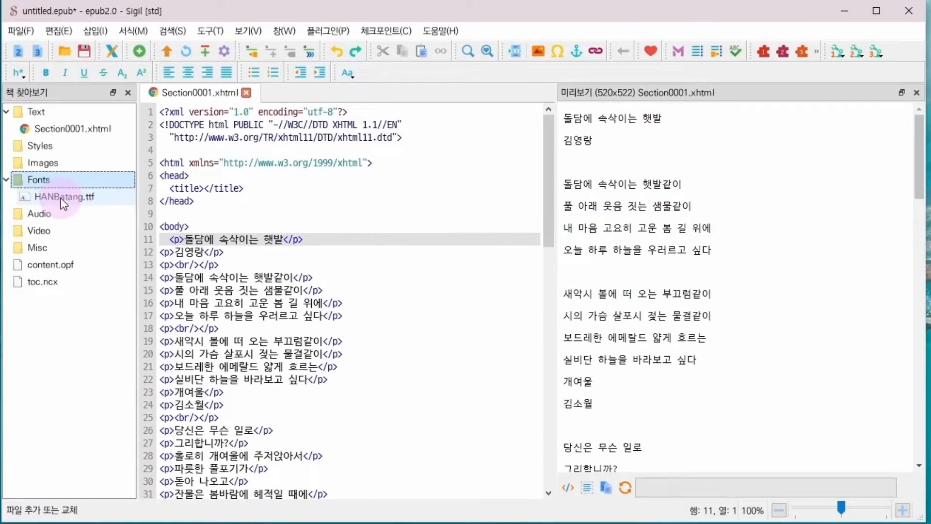
double_click(63, 198)
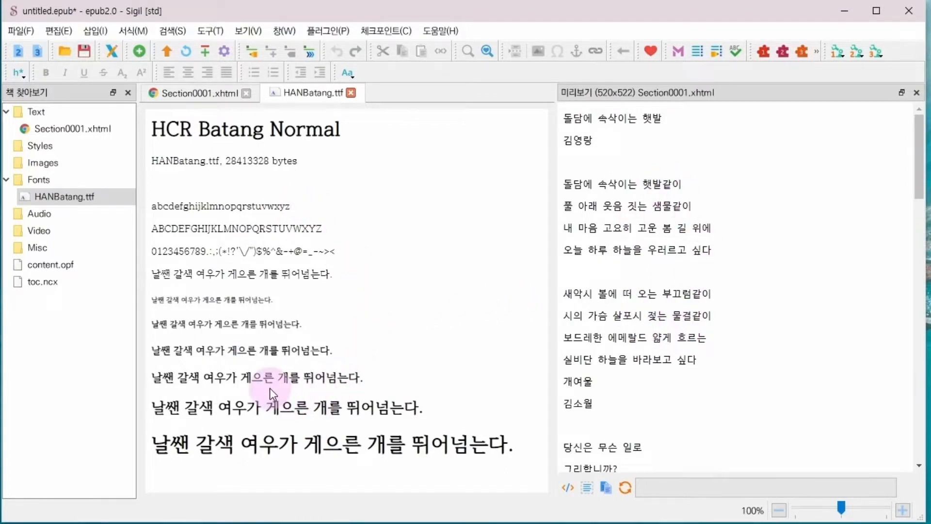
left_click(74, 199)
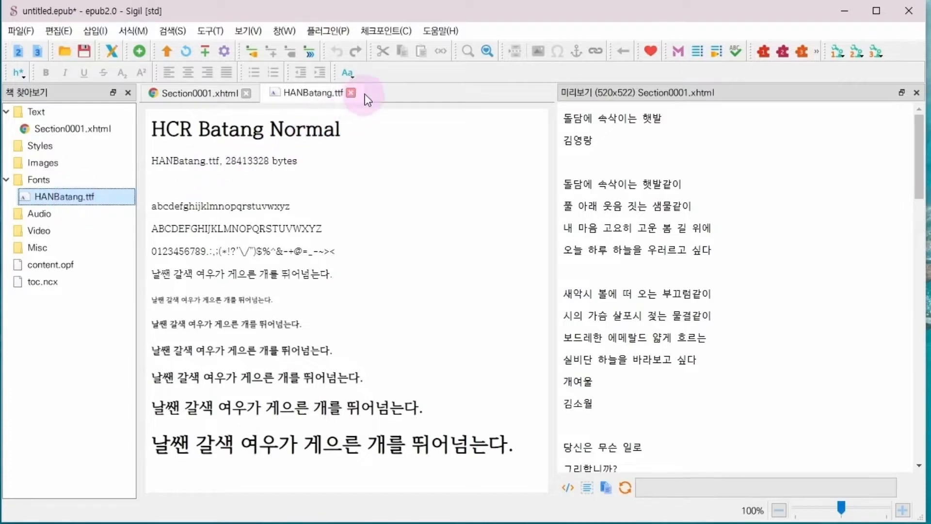
left_click(351, 92)
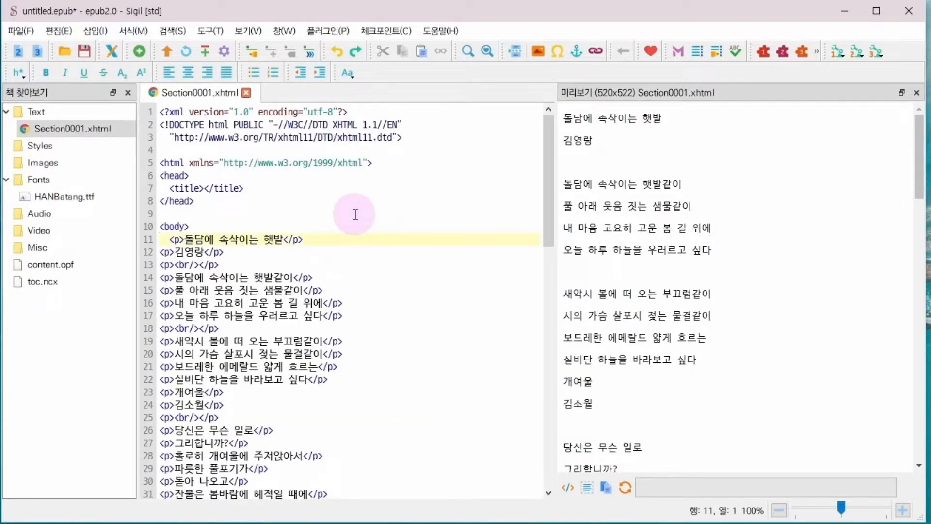
Run the CSSFromFonts plugin to generate a stylesheet for the added font, and dismiss its report
left_click(335, 31)
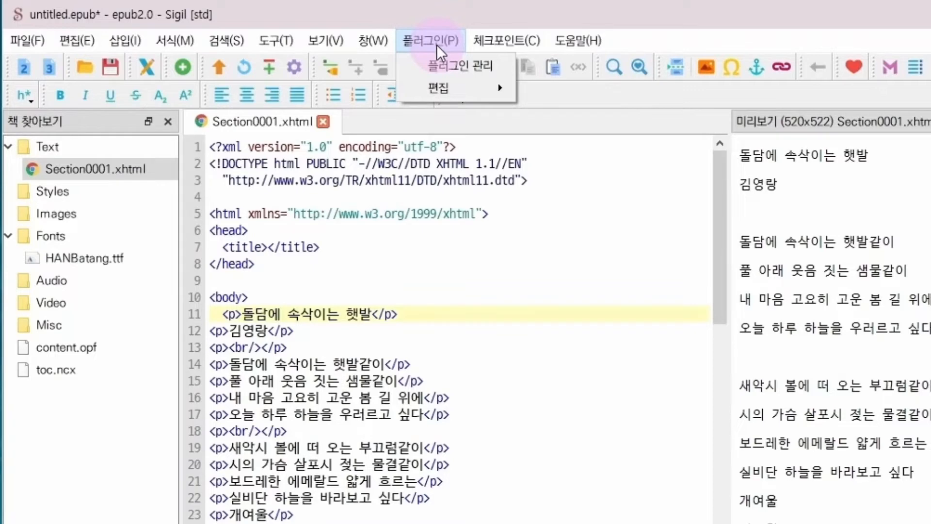
mouse_move(450, 86)
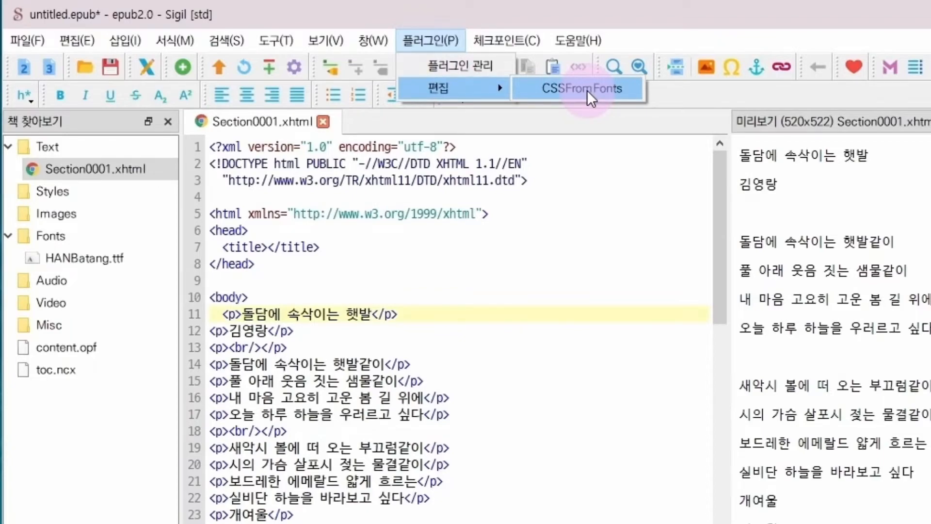
left_click(587, 89)
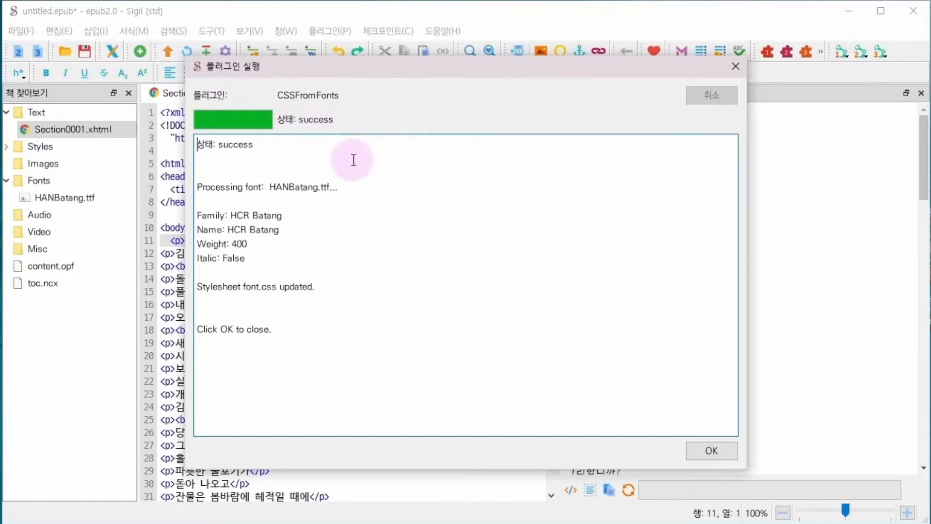
left_click(714, 453)
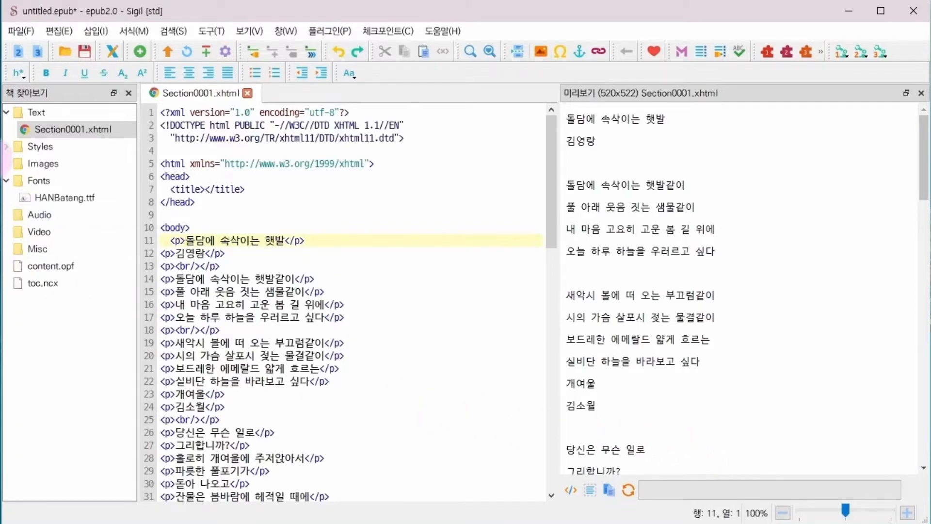
double_click(51, 144)
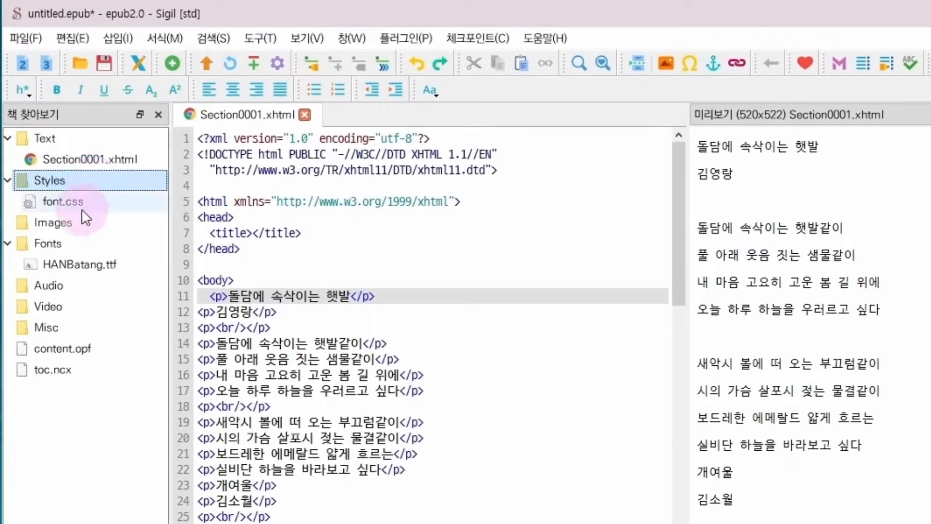
double_click(80, 205)
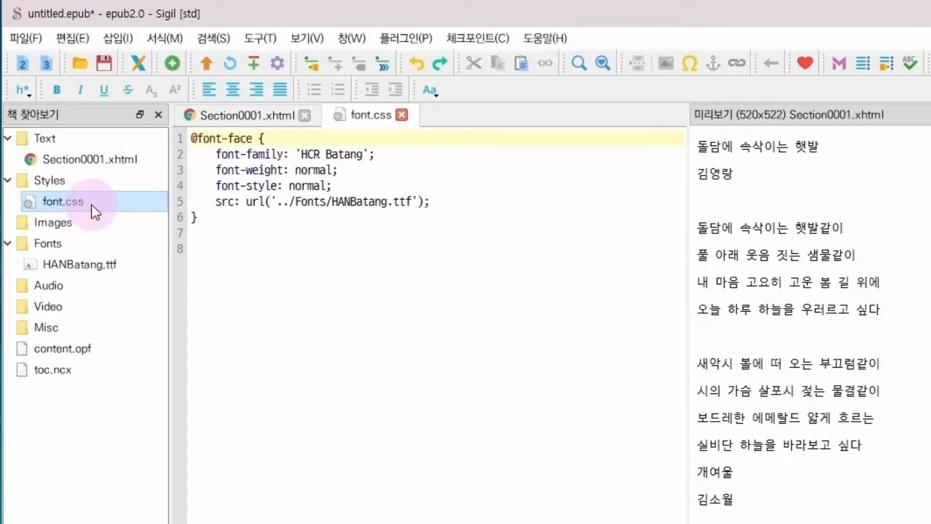
left_click_drag(190, 138, 260, 139)
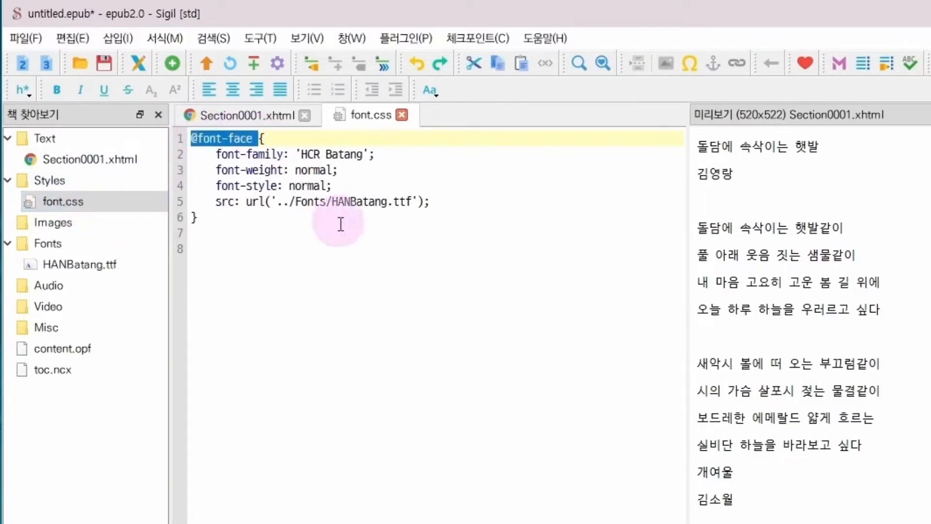
left_click(305, 223)
left_click_drag(192, 155, 445, 201)
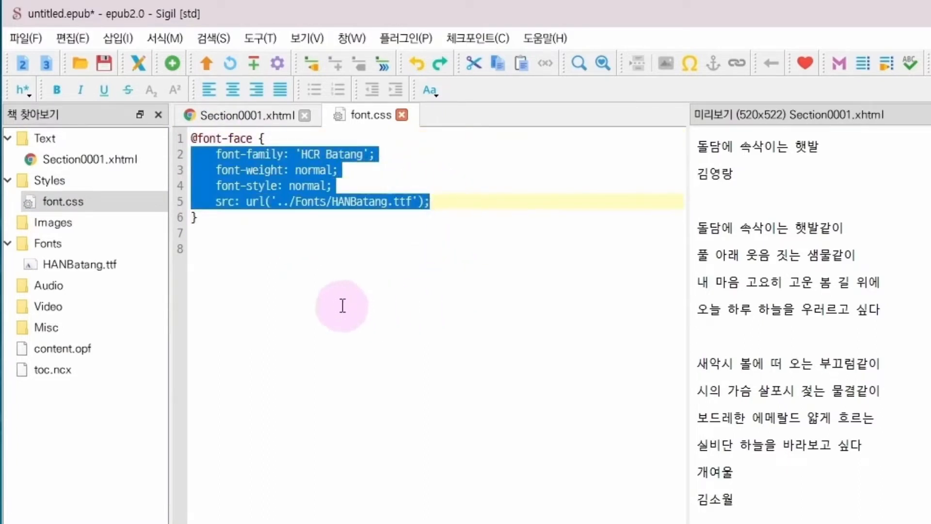
left_click(307, 296)
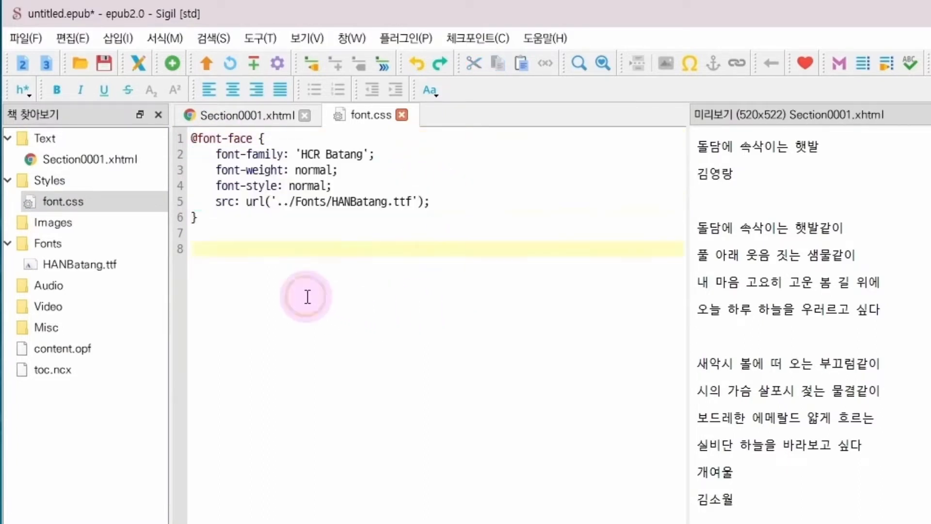
left_click(452, 200)
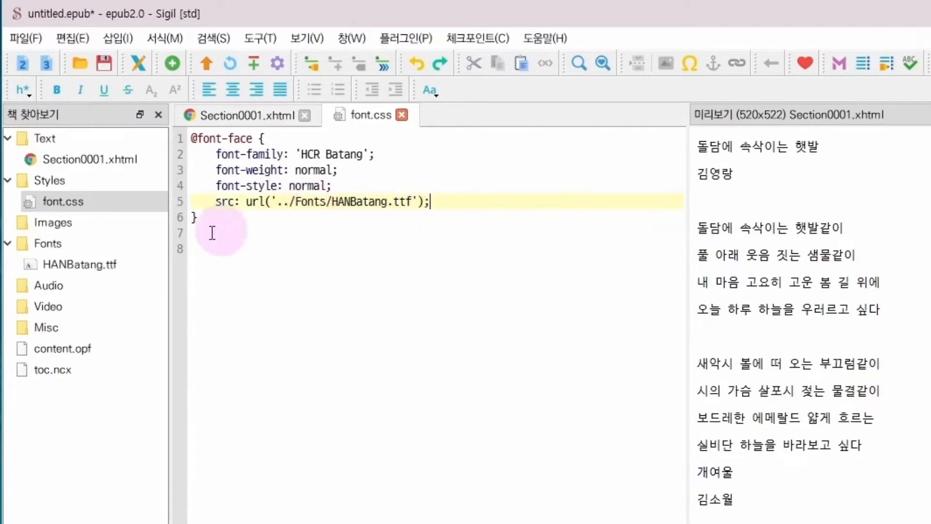
Compare the font file name in the src line of font.css with HANBatang.ttf in Fonts, previewing that font
left_click(73, 243)
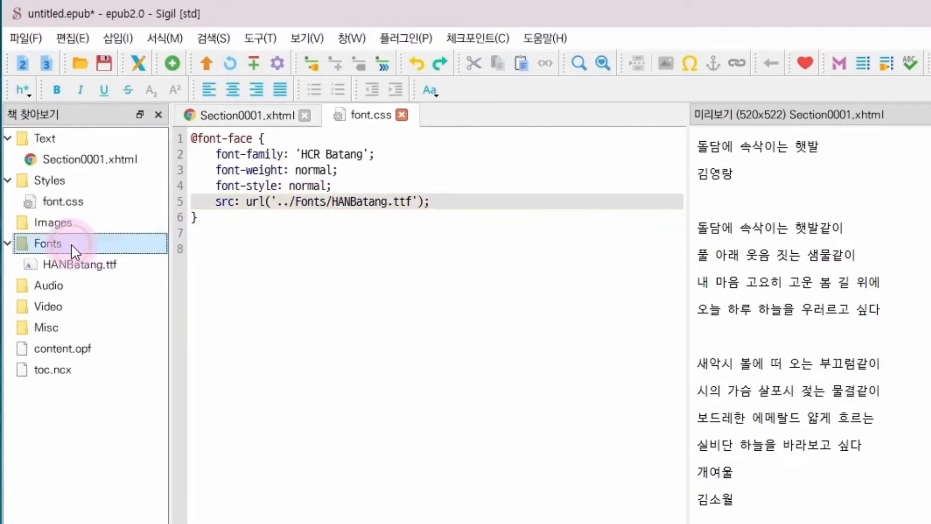
left_click(333, 202)
left_click_drag(334, 202, 412, 202)
left_click(121, 275)
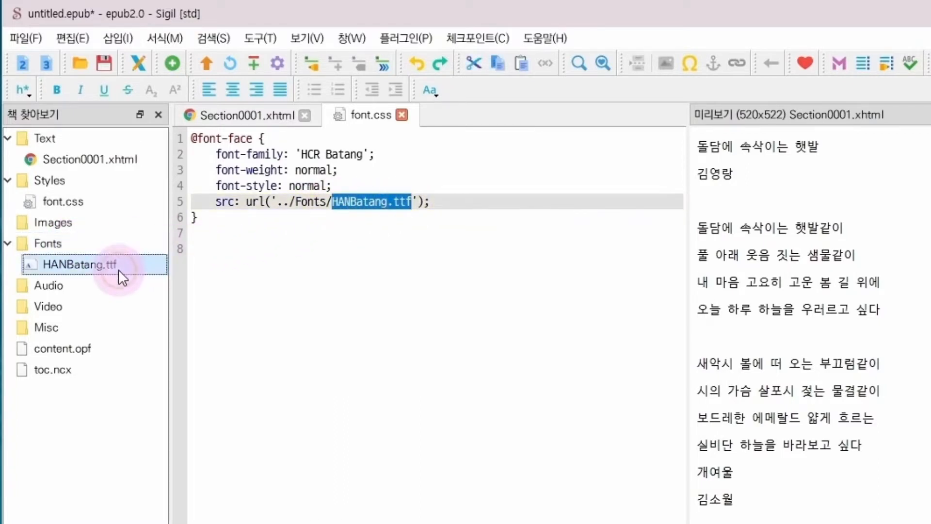
double_click(118, 269)
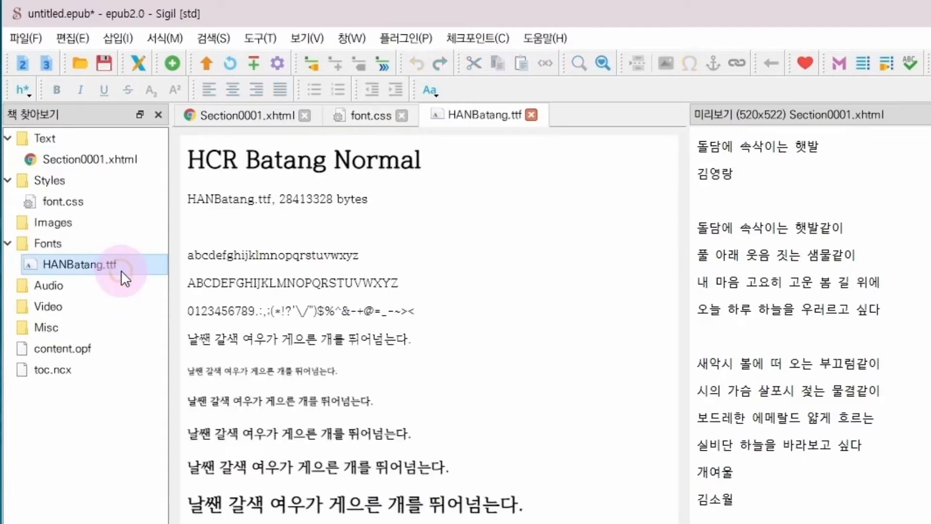
left_click(532, 116)
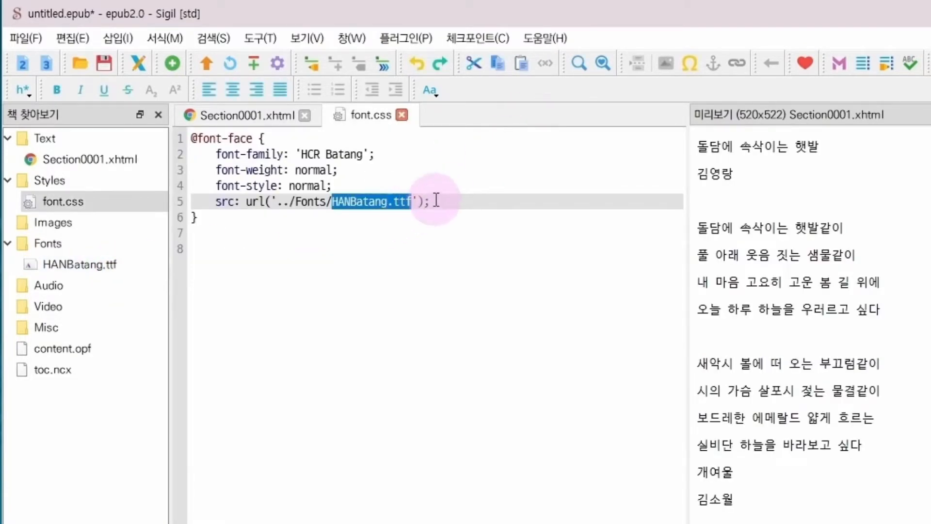
left_click(437, 200)
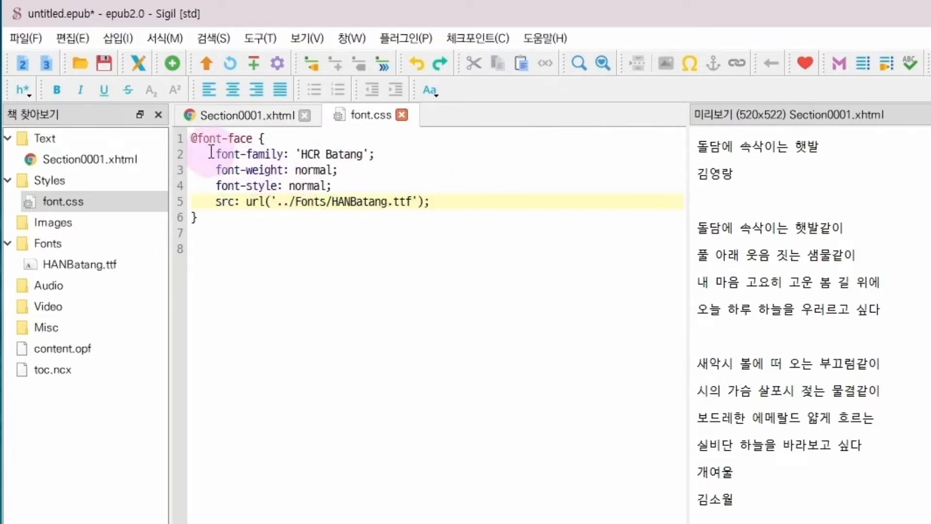
left_click(183, 156)
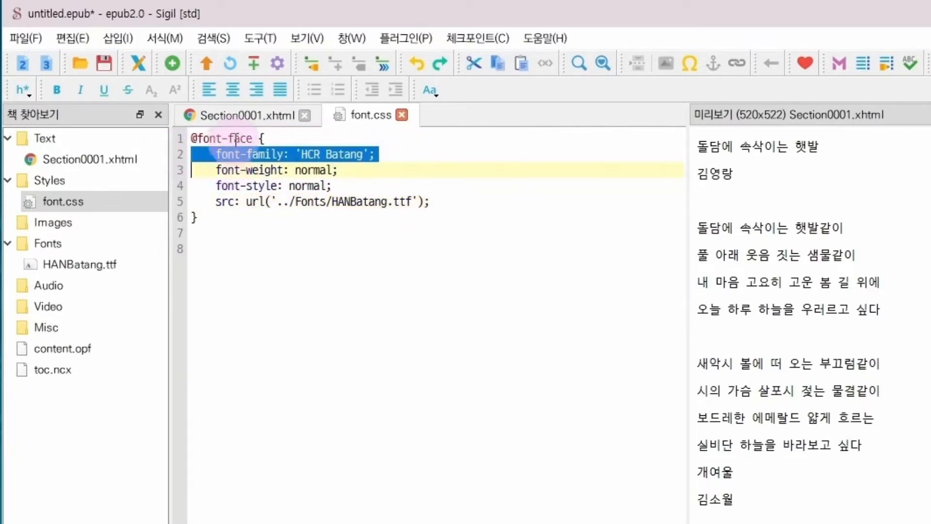
left_click(389, 159)
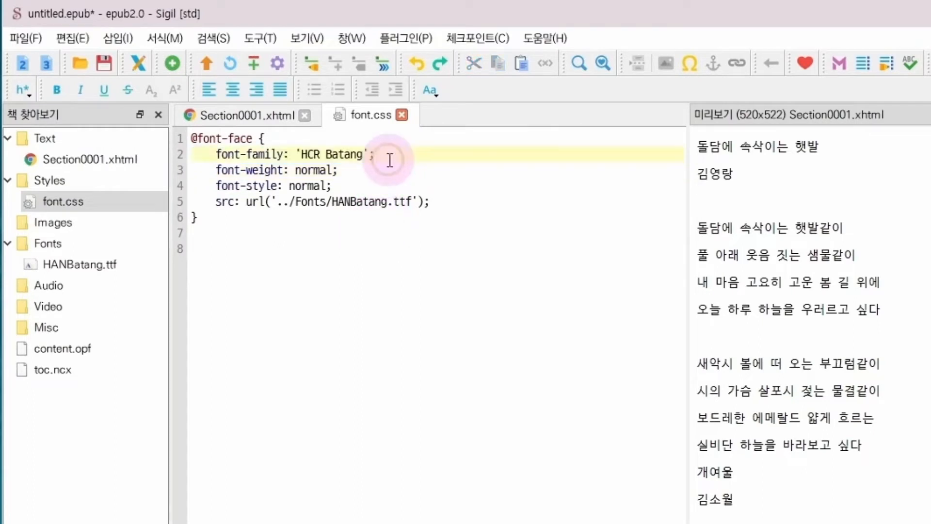
left_click(180, 170)
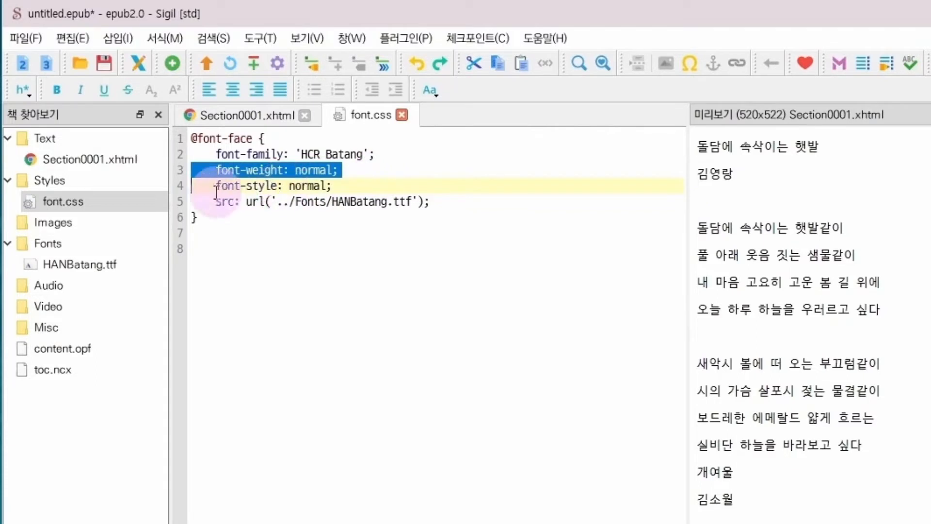
left_click(179, 187)
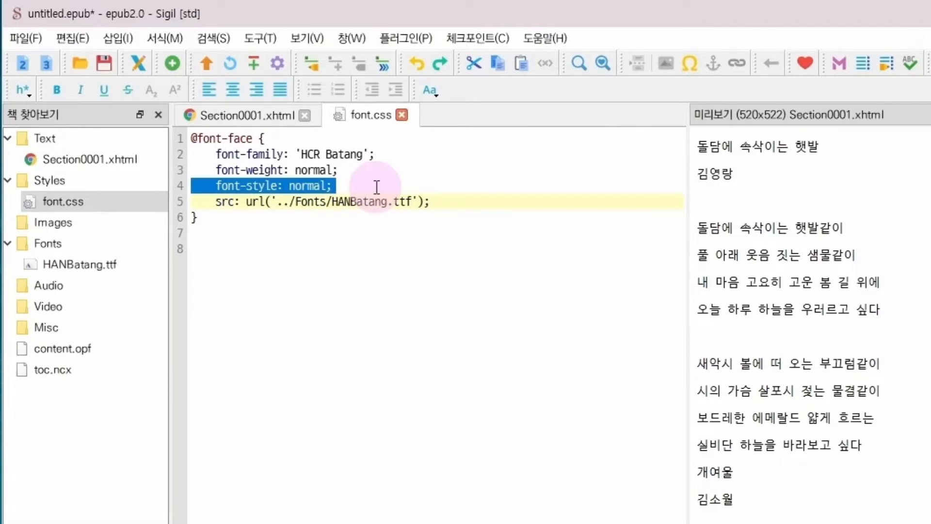
left_click(305, 224)
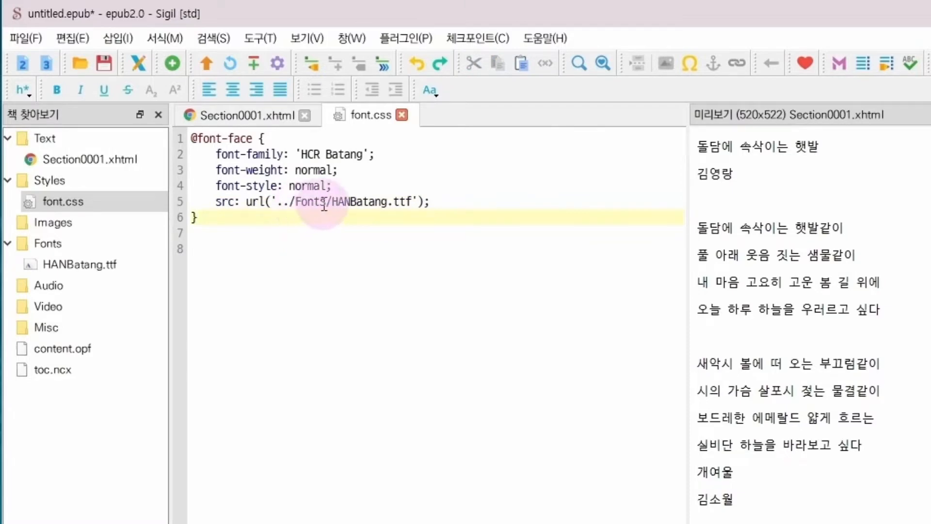
left_click_drag(332, 201, 417, 202)
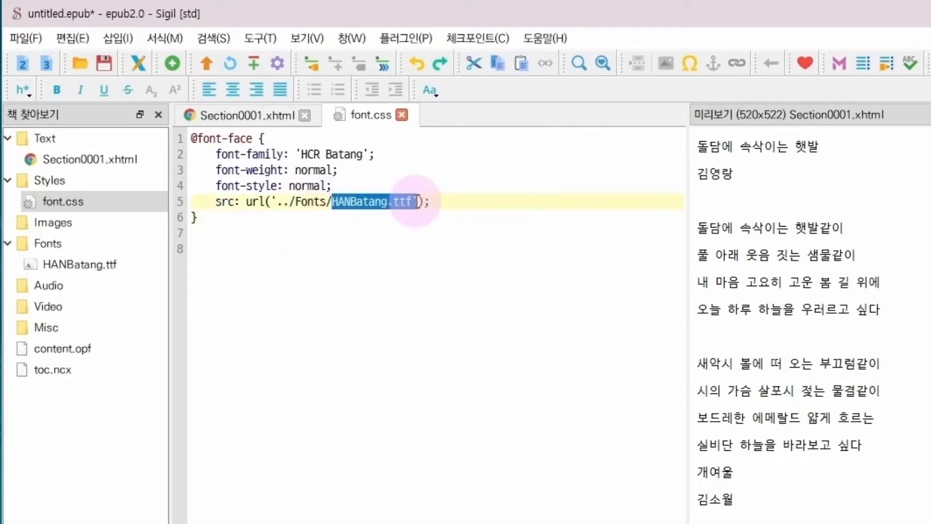
left_click(414, 201)
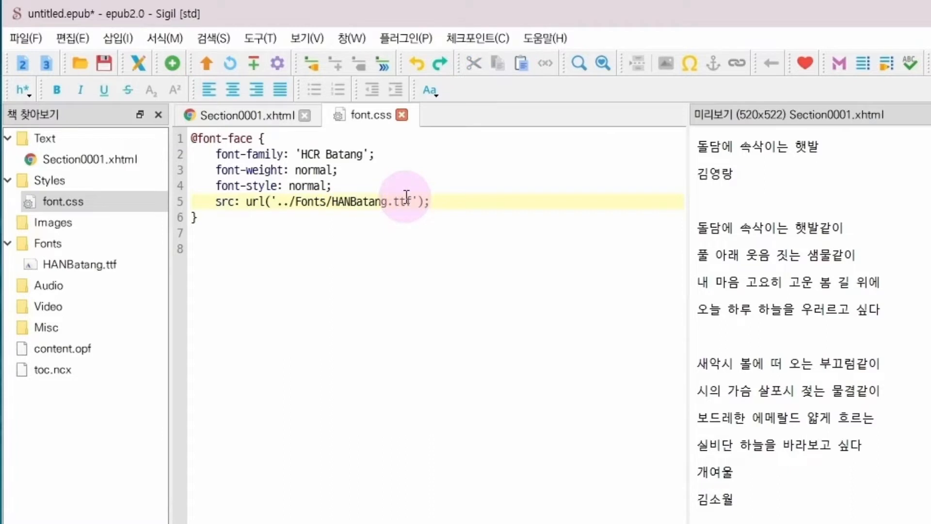
left_click(180, 155)
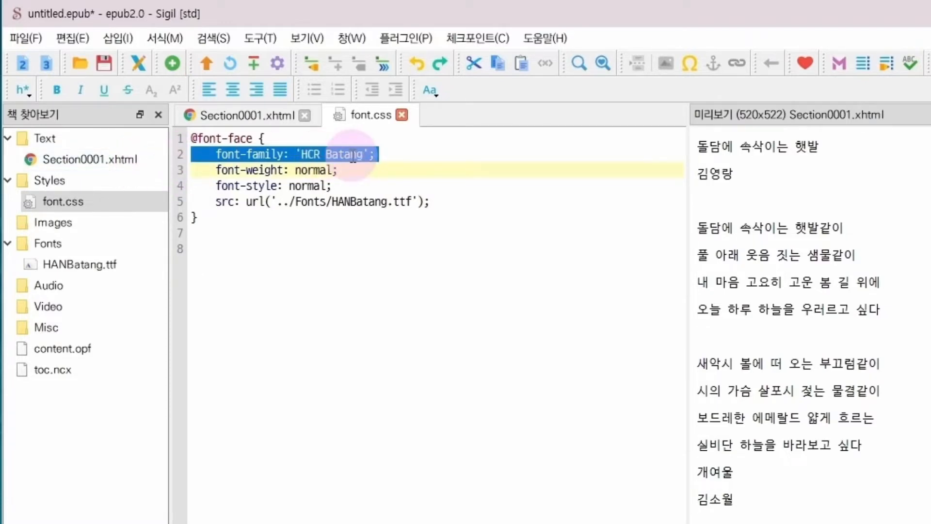
left_click(243, 246)
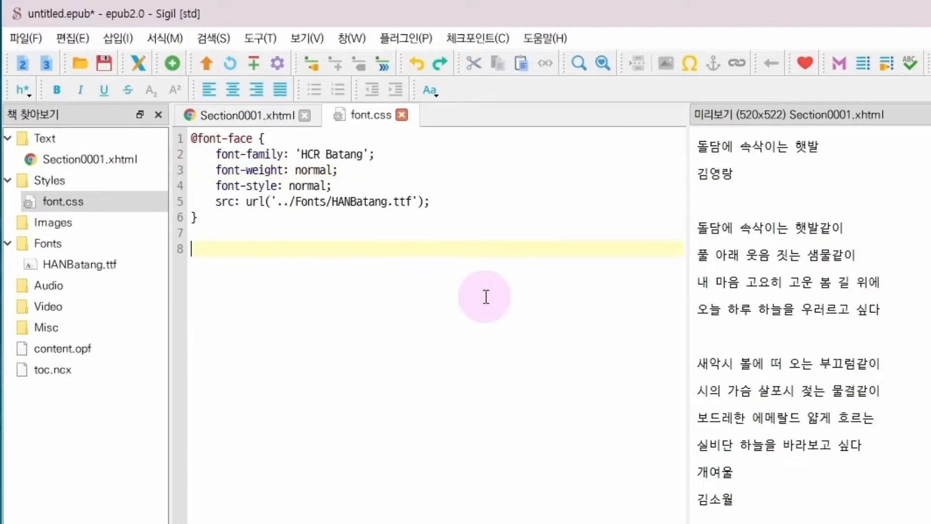
key("Down")
type("*")
double_click(104, 159)
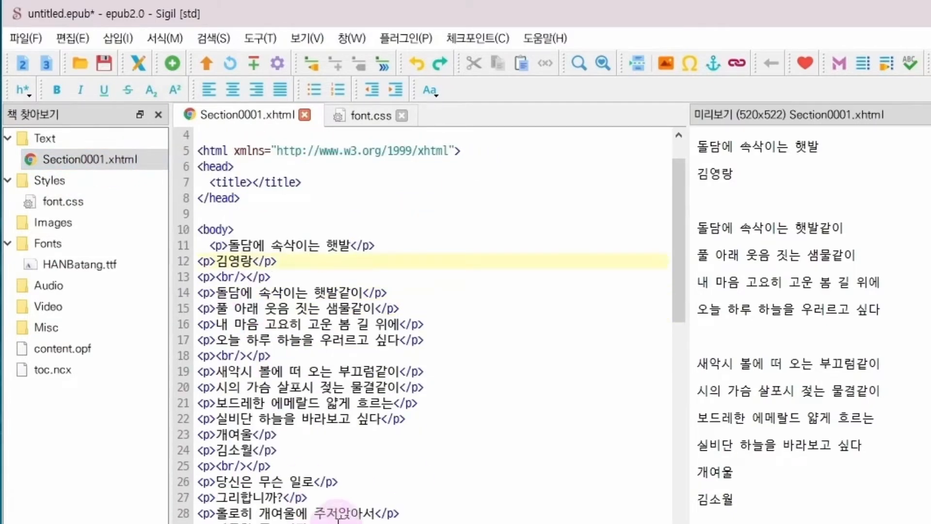
scroll(338, 517, "down", 3)
scroll(339, 509, "up", 4)
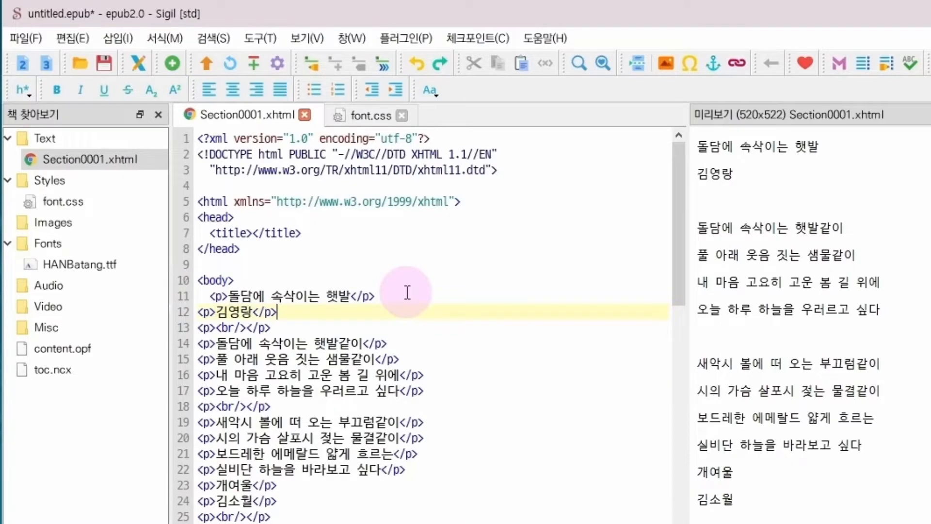
left_click(102, 208)
double_click(102, 208)
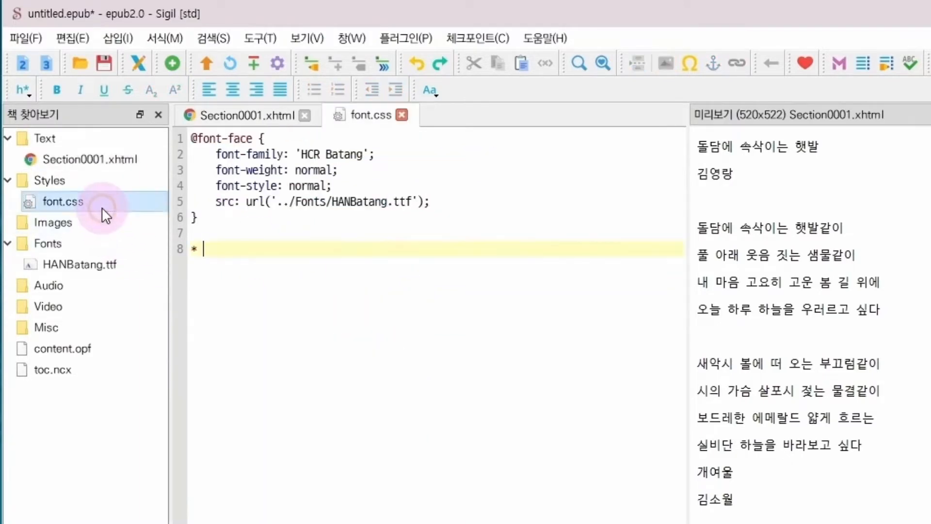
type("*")
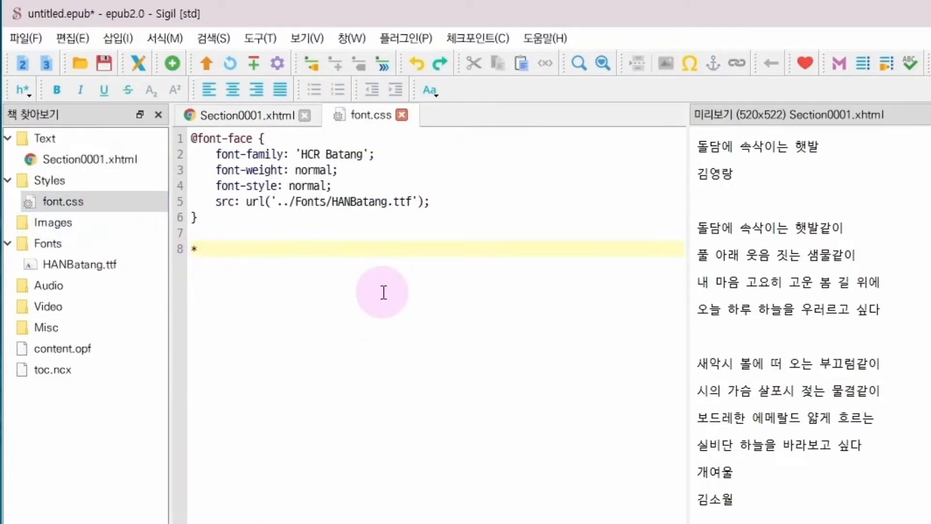
key("Return")
key("Left")
type("{")
key("Return")
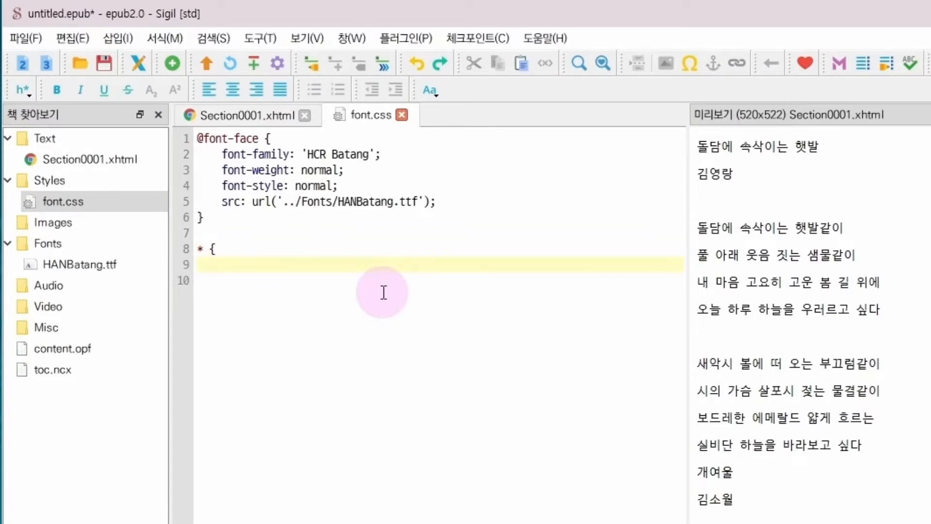
left_click(183, 154)
key("ctrl+c")
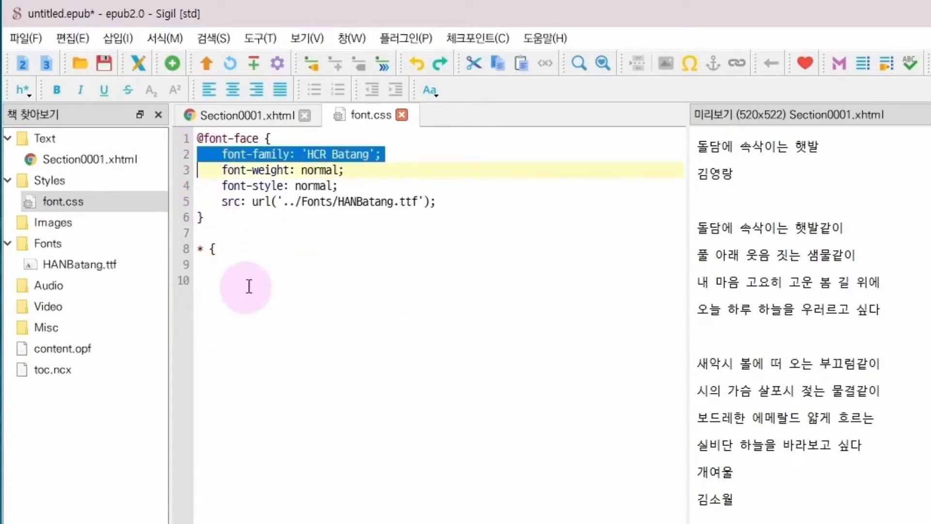
left_click(252, 264)
key("ctrl+v")
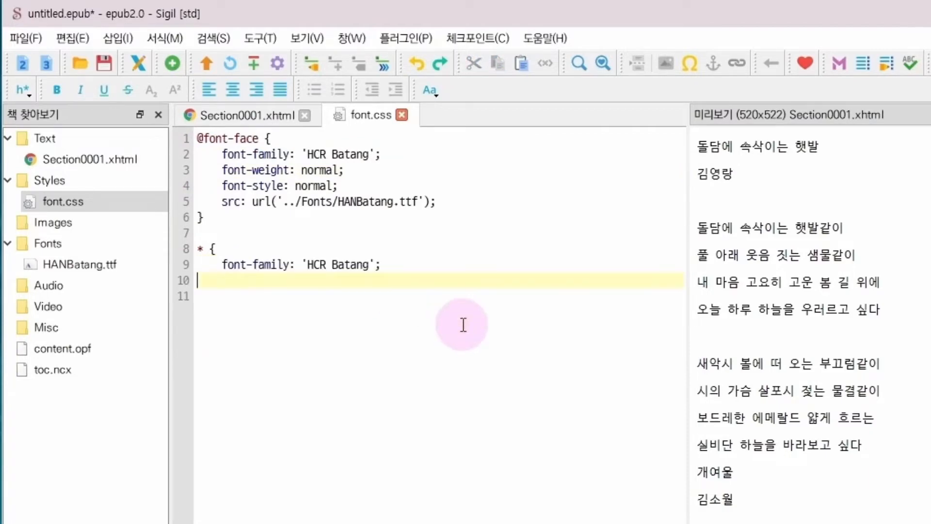
type("}")
key("Delete")
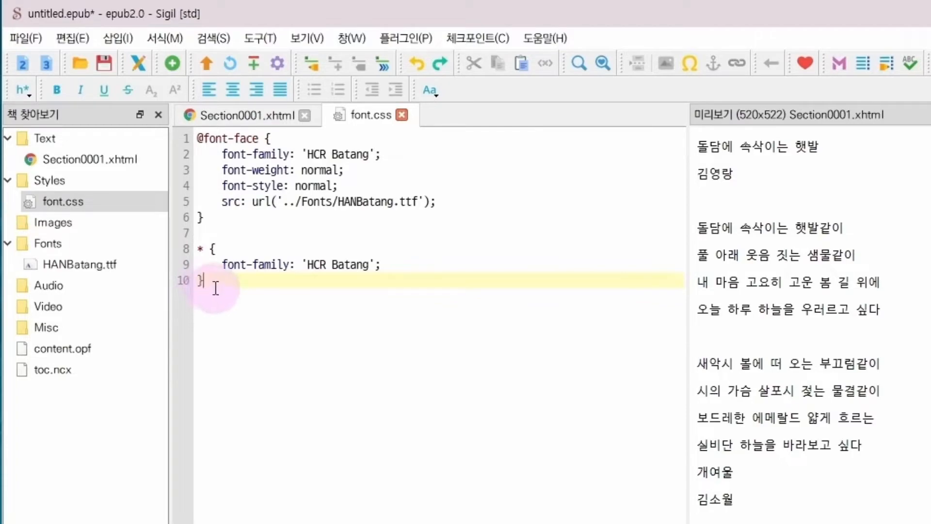
Compare the font-family declaration of the * rule in font.css with the poem paragraphs in the body of Section0001.xhtml
double_click(133, 160)
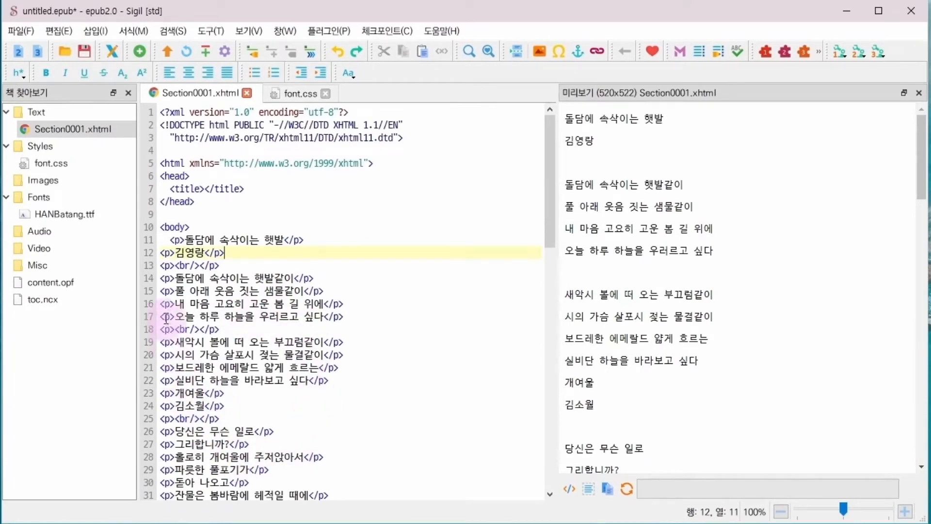
double_click(81, 163)
left_click_drag(179, 214, 322, 215)
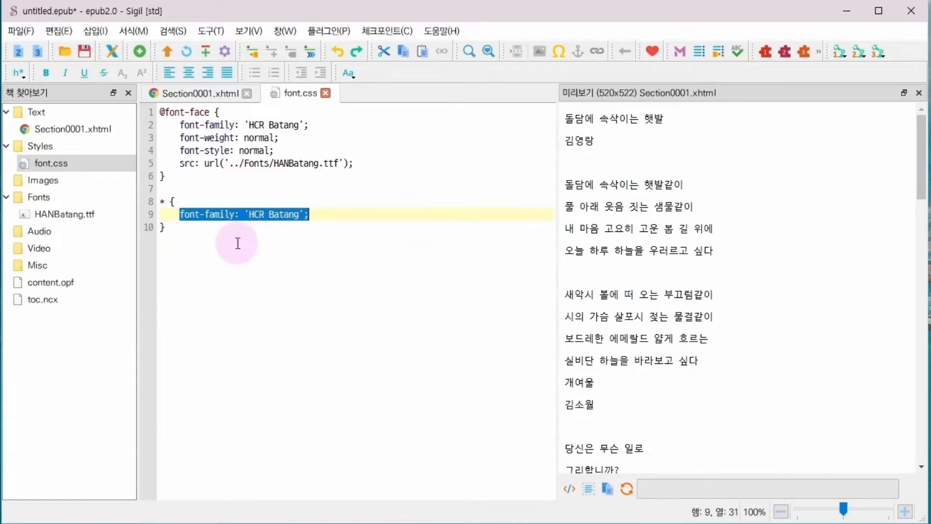
left_click(212, 224)
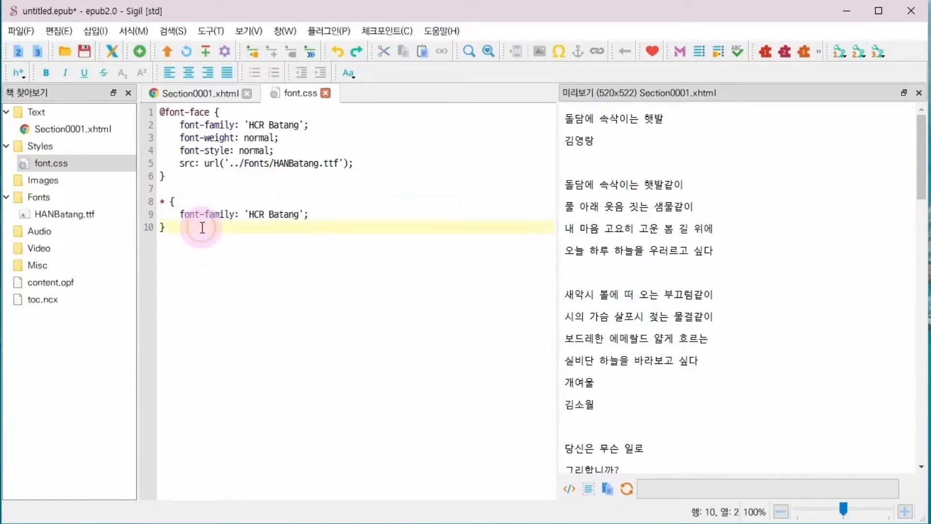
double_click(108, 129)
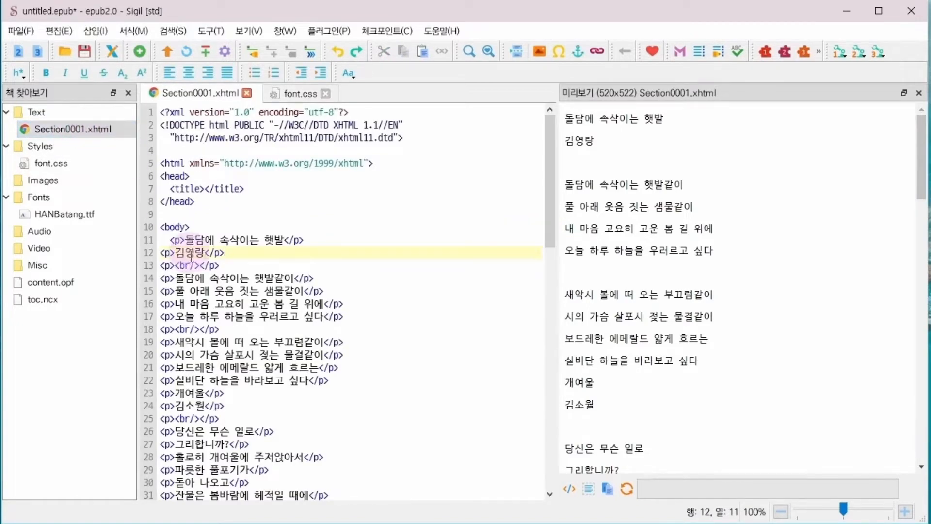
scroll(266, 333, "down", 2)
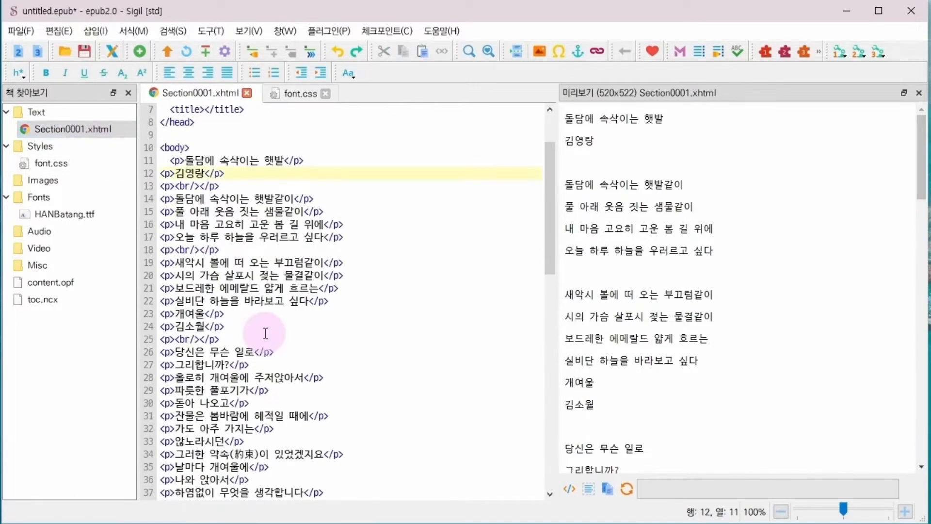
left_click(160, 173)
left_click_drag(159, 162, 343, 492)
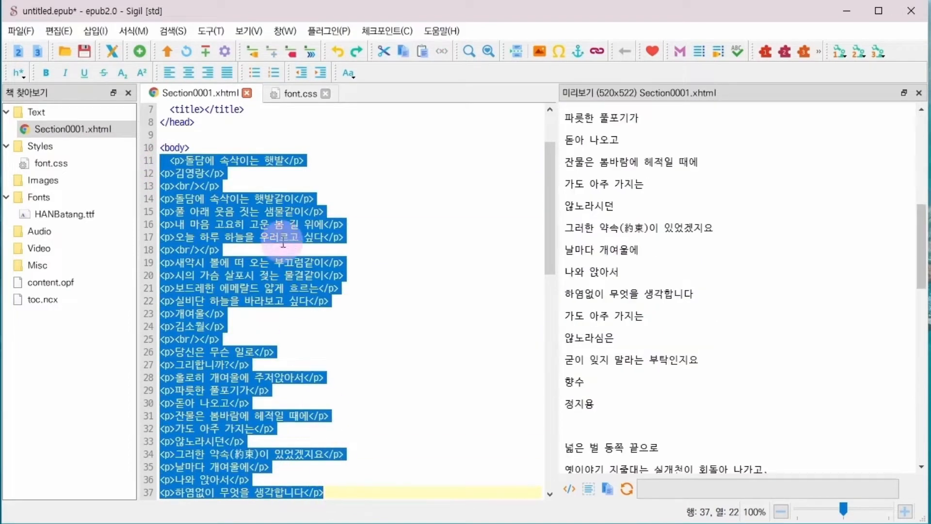
left_click(264, 149)
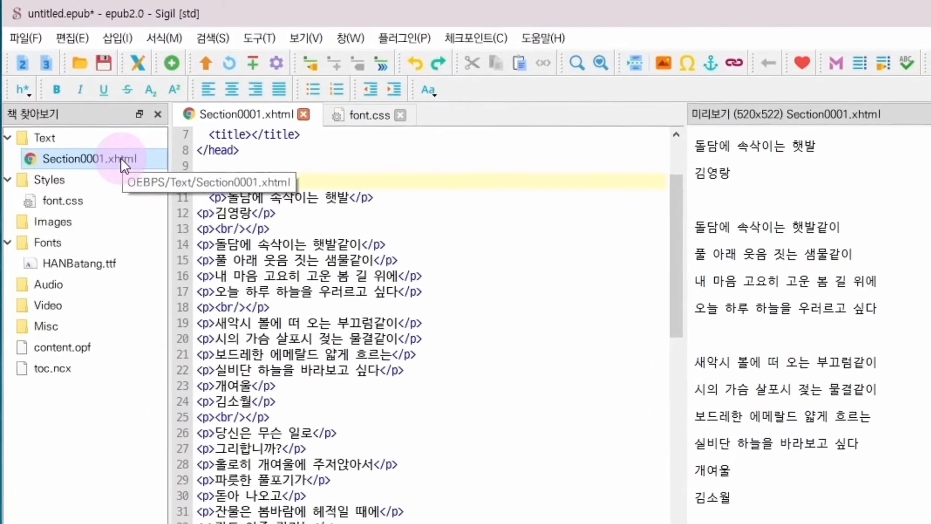
Link the stylesheet OEBPS/Styles/font.css to Section0001.xhtml
left_click(121, 158)
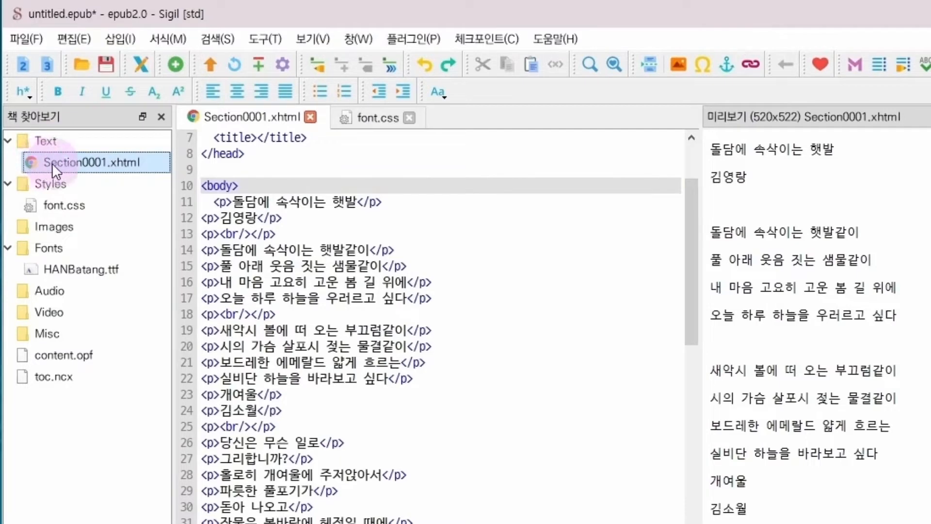
right_click(143, 162)
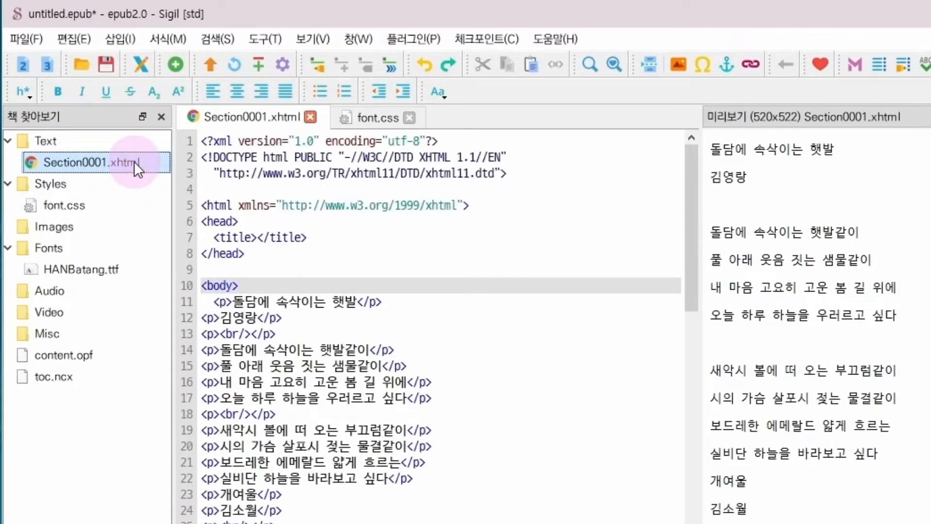
right_click(134, 161)
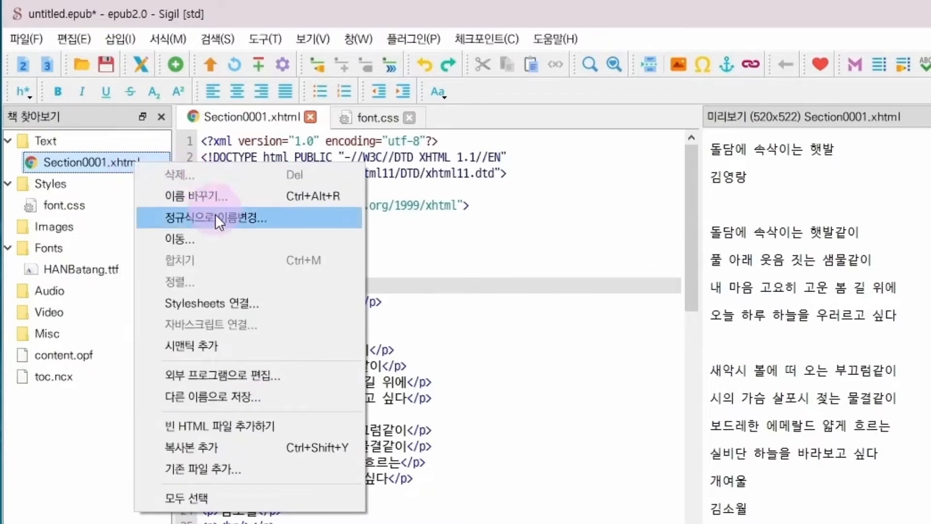
left_click(277, 304)
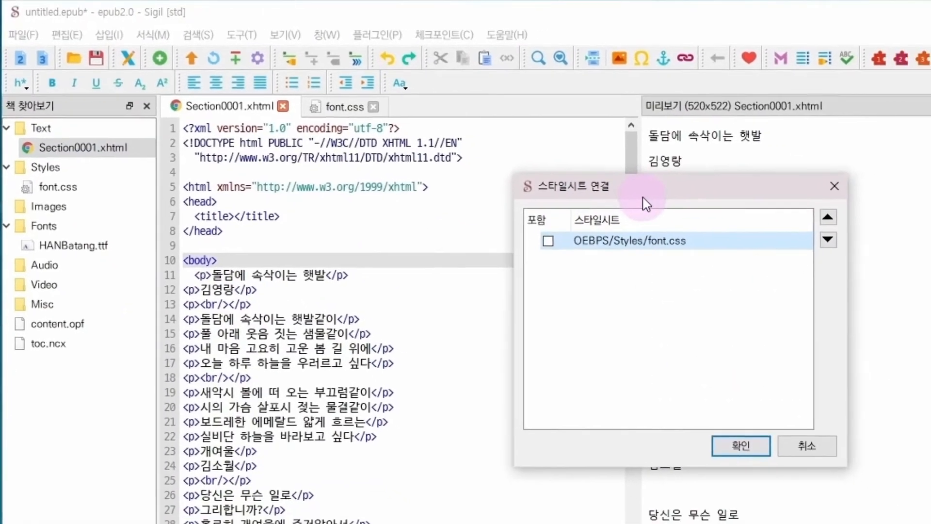
left_click_drag(647, 201, 420, 301)
left_click_drag(362, 260, 270, 237)
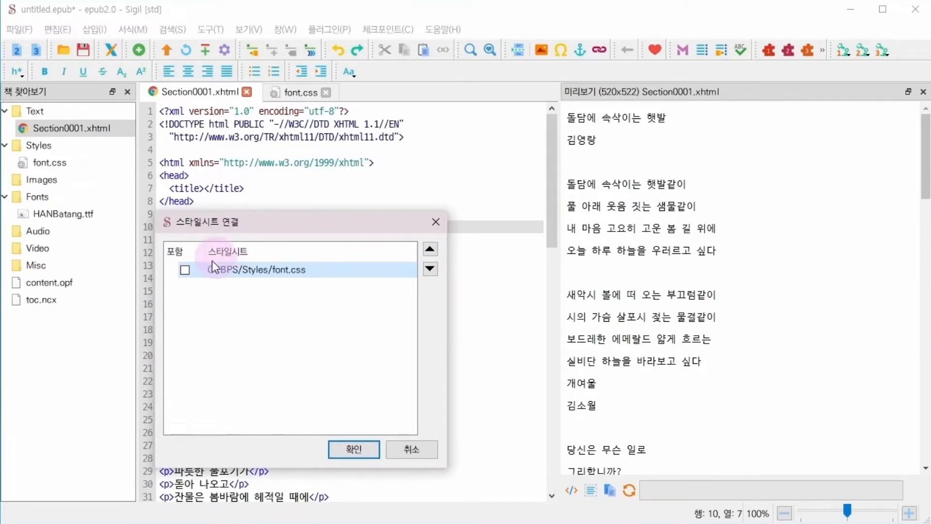
left_click(185, 270)
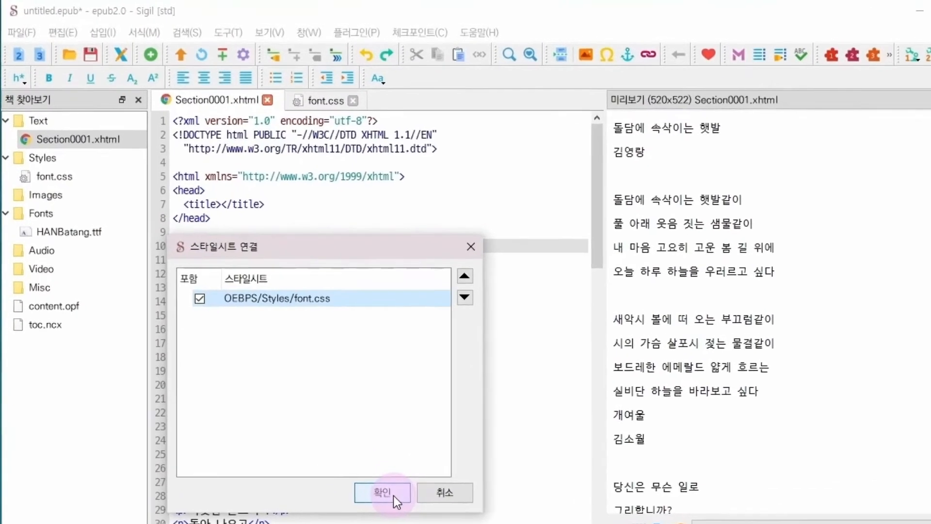
left_click(371, 455)
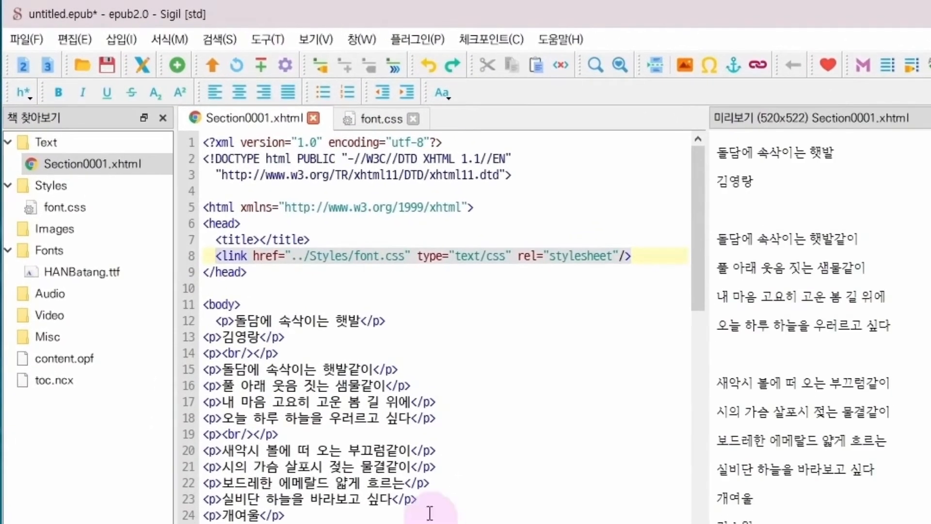
Examine the stylesheet link line in the head of Section0001.xhtml, and check font.css in that file's stylesheet linking options
left_click(185, 244)
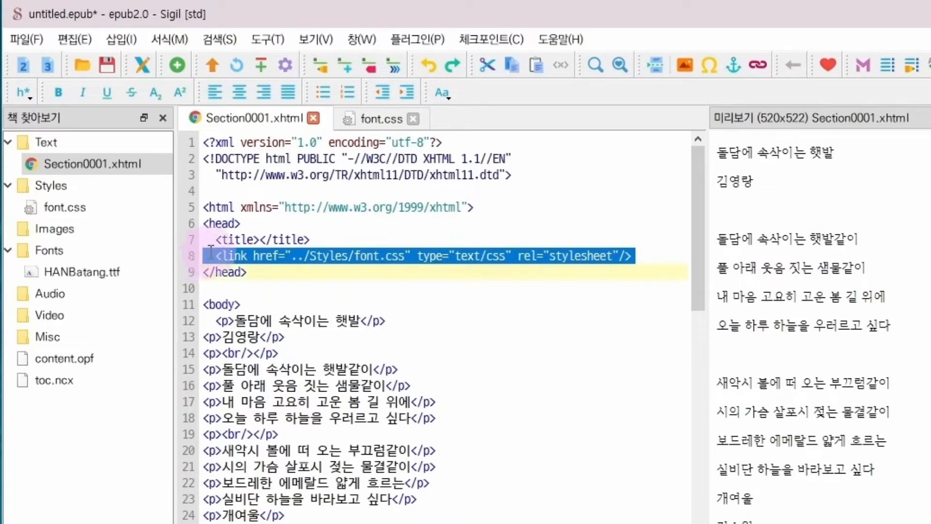
left_click(217, 257)
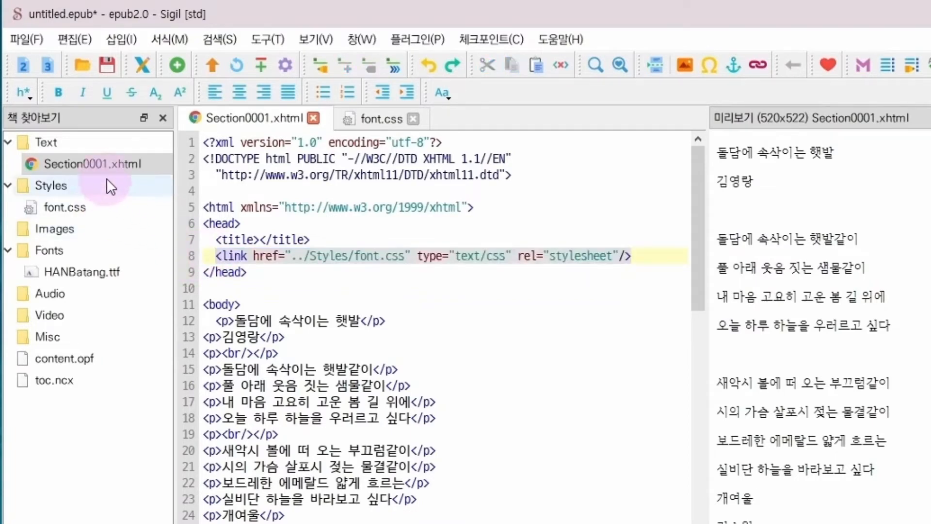
right_click(127, 163)
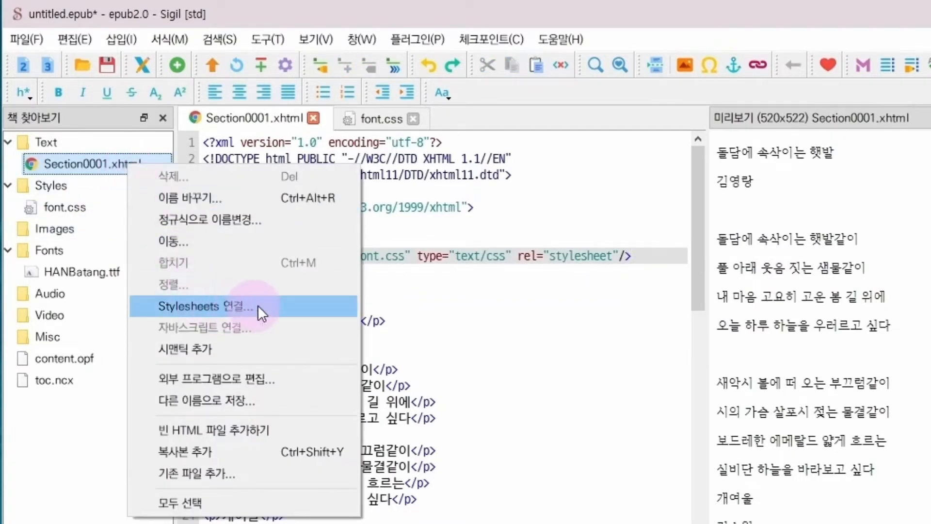
left_click(274, 306)
left_click_drag(413, 446, 408, 295)
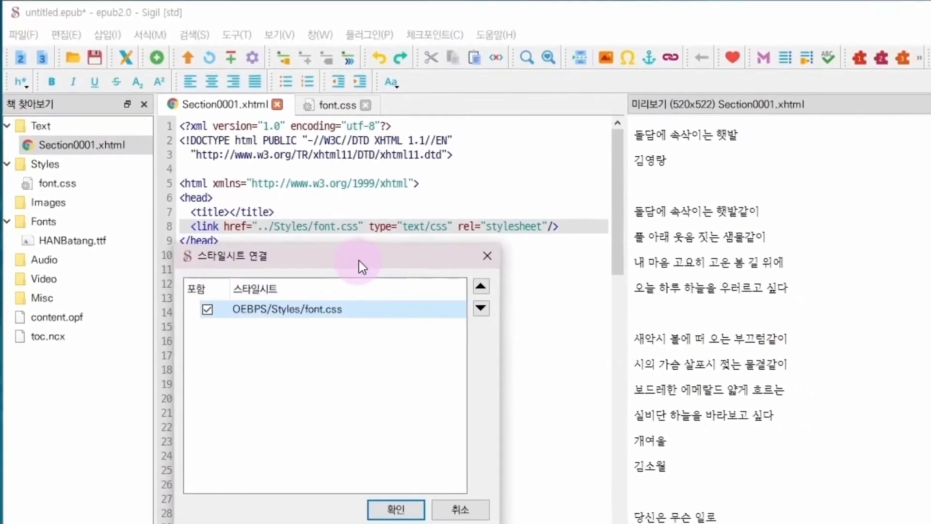
left_click_drag(359, 261, 413, 260)
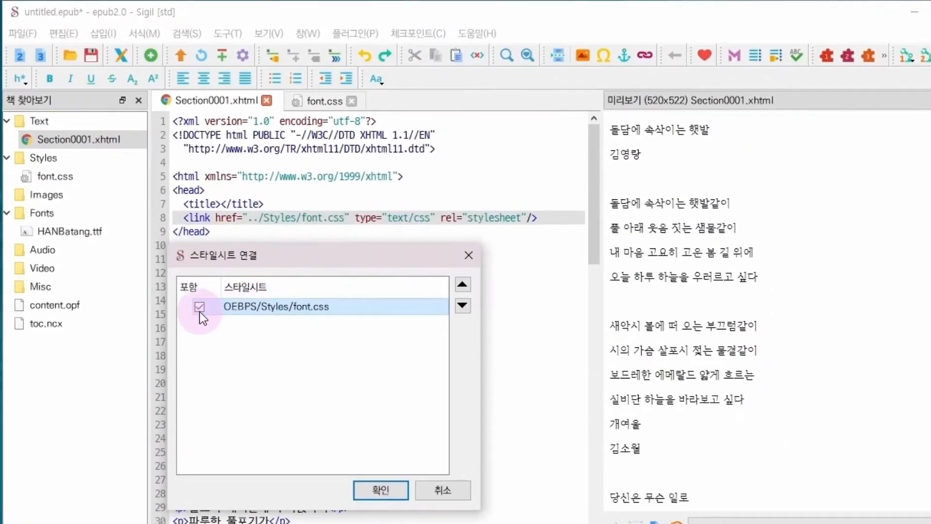
left_click(382, 490)
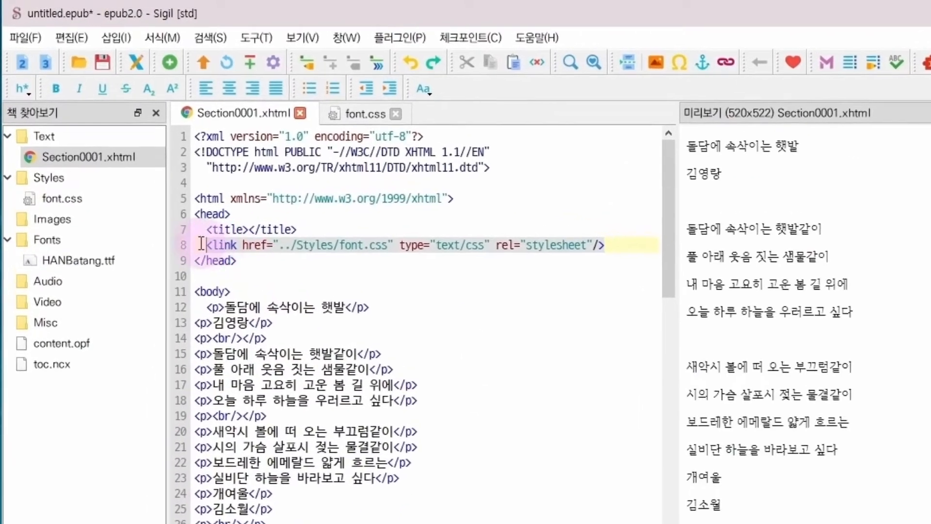
Examine how the link element in the head of Section0001.xhtml refers to font.css, alternating between both files
left_click(179, 244)
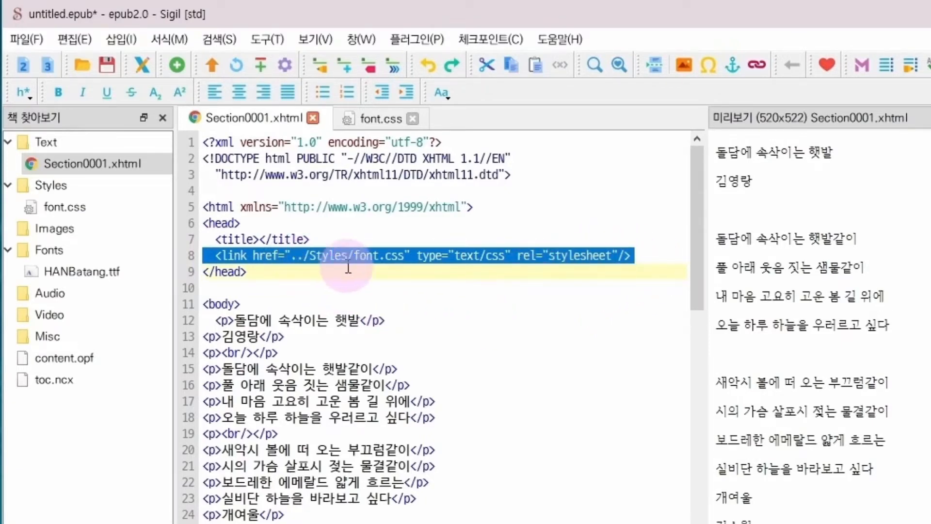
left_click(403, 268)
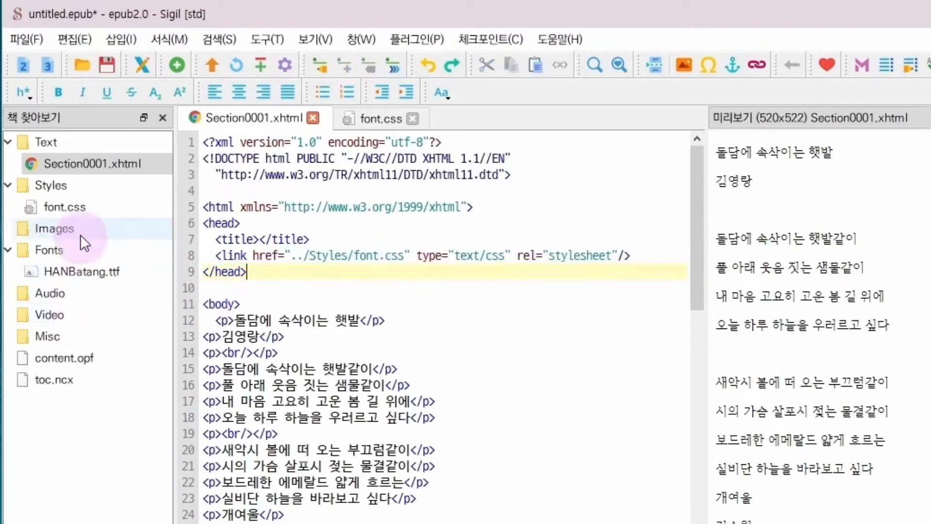
double_click(83, 210)
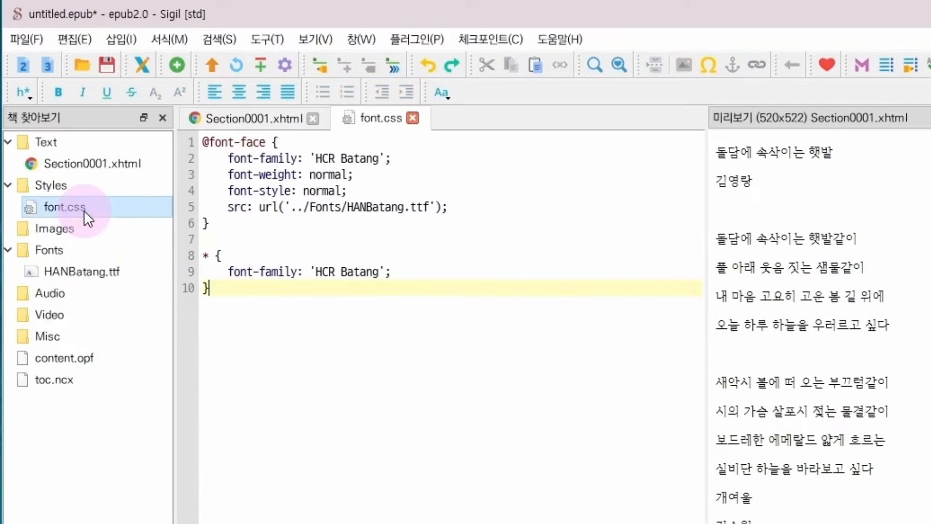
double_click(107, 161)
left_click_drag(222, 256, 249, 255)
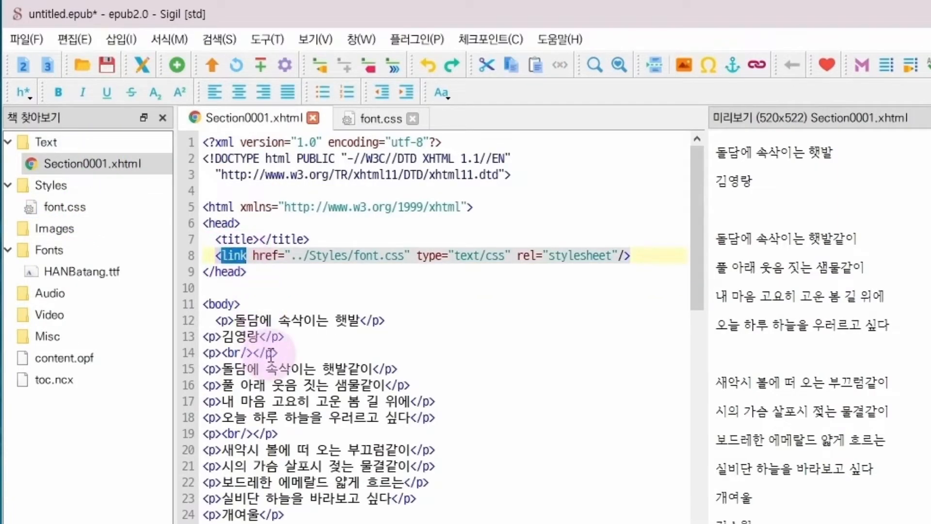
left_click(286, 257)
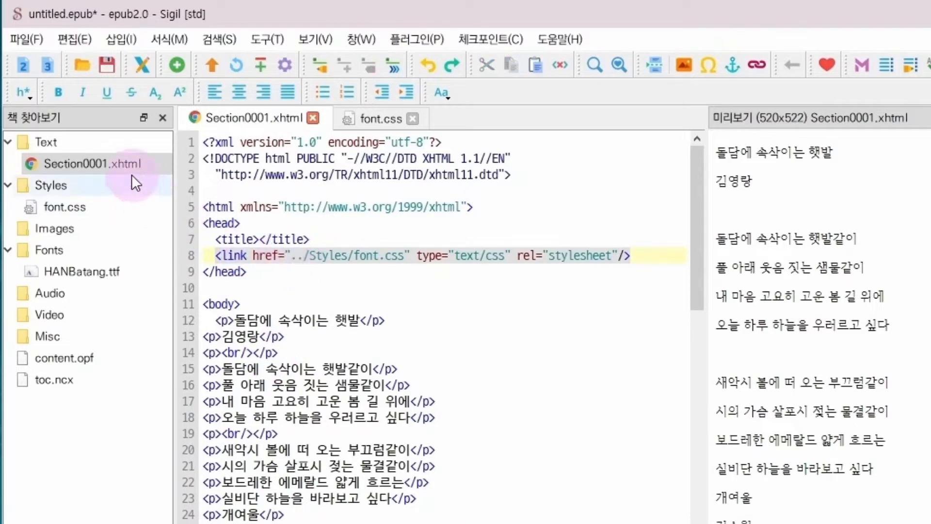
double_click(80, 211)
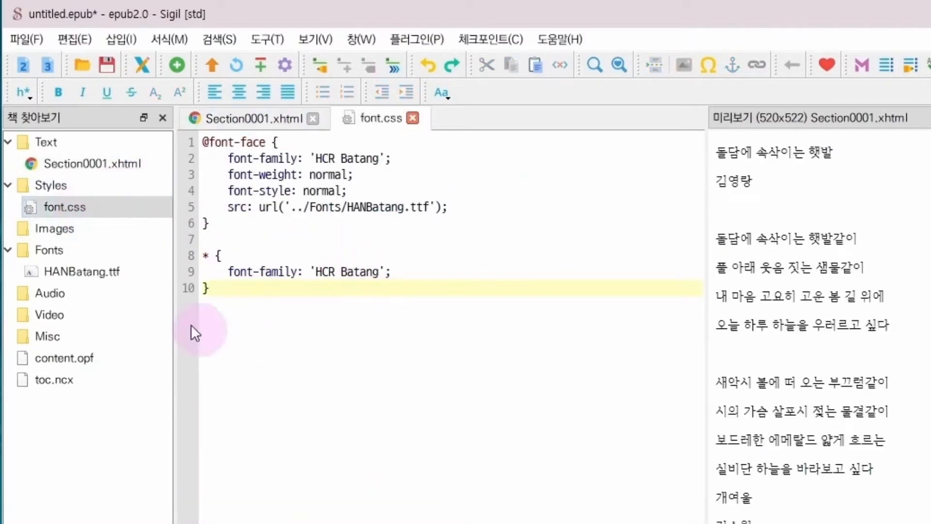
left_click(124, 164)
double_click(123, 164)
left_click_drag(204, 255, 663, 254)
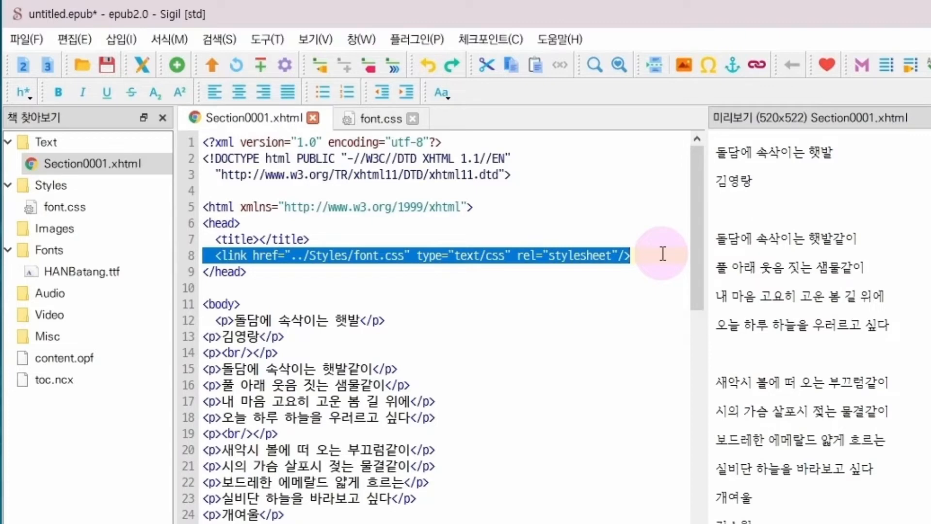
Compare the stylesheet link line in the head of Section0001.xhtml with the complete * rule in font.css
left_click(595, 264)
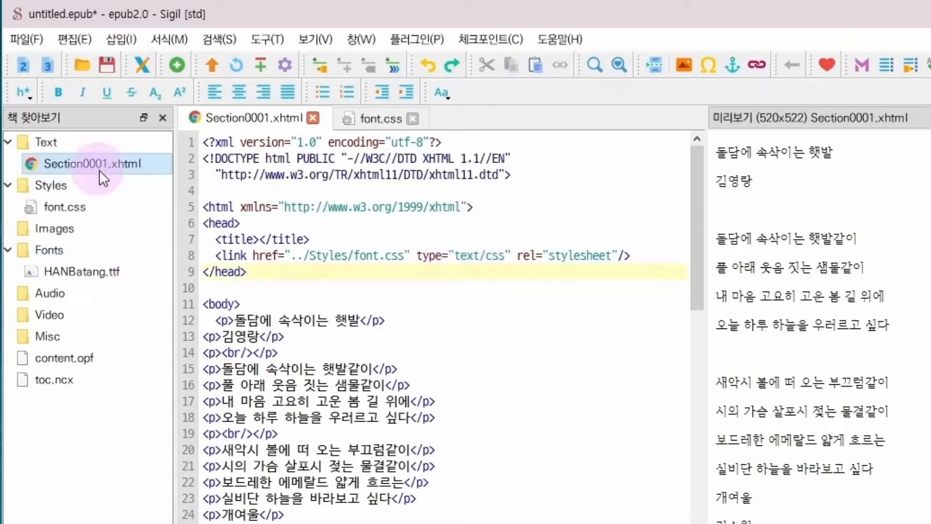
double_click(64, 207)
double_click(136, 162)
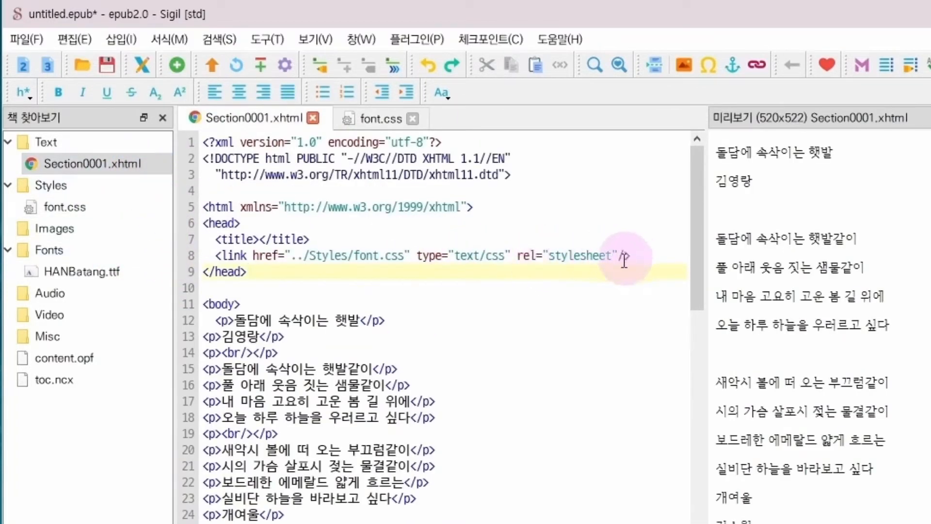
double_click(563, 258)
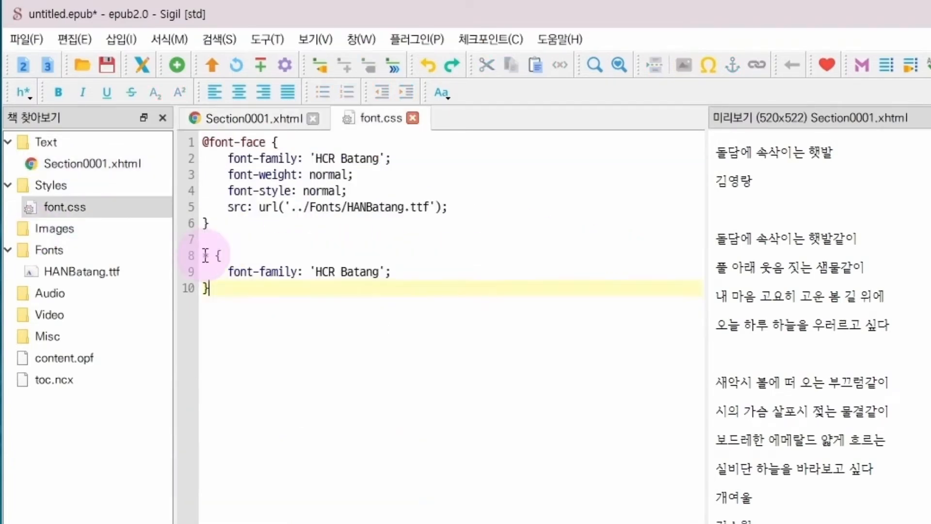
left_click_drag(206, 256, 314, 290)
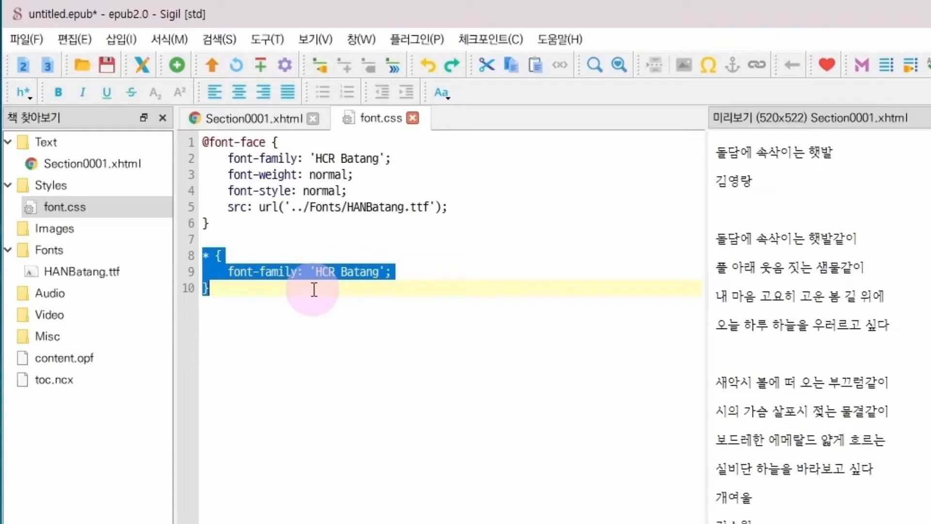
double_click(144, 162)
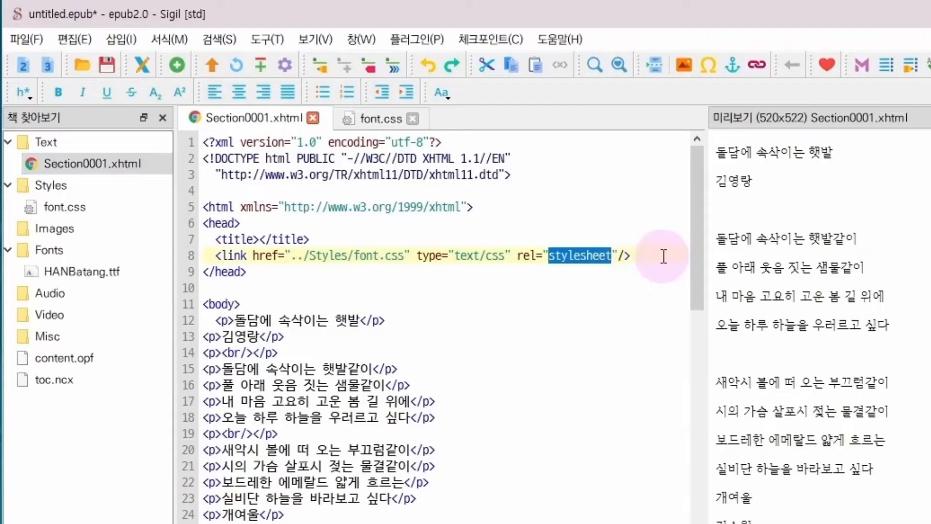
left_click(664, 257)
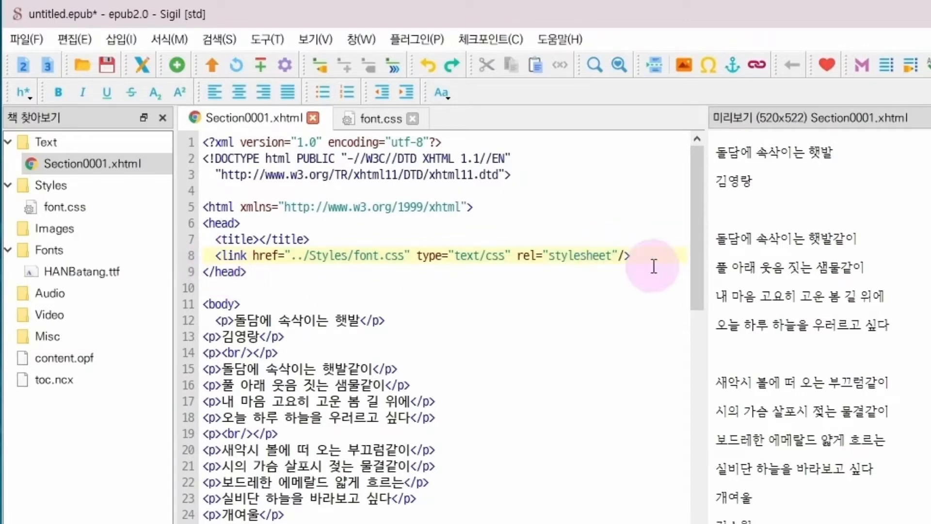
double_click(62, 207)
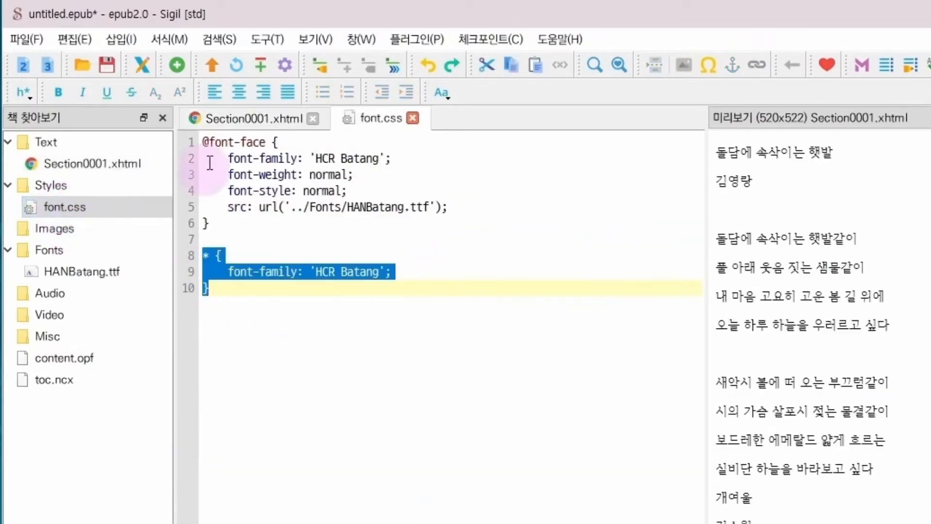
left_click(126, 164)
double_click(126, 164)
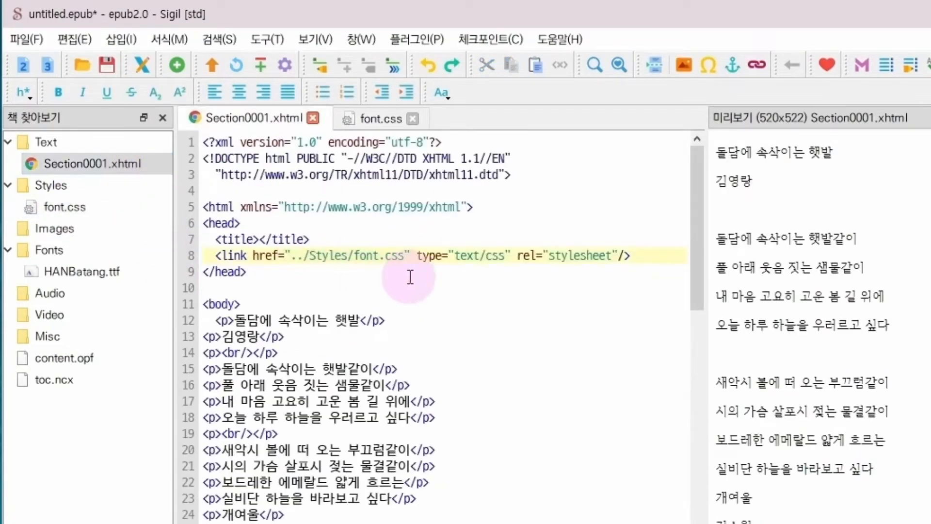
left_click(316, 270)
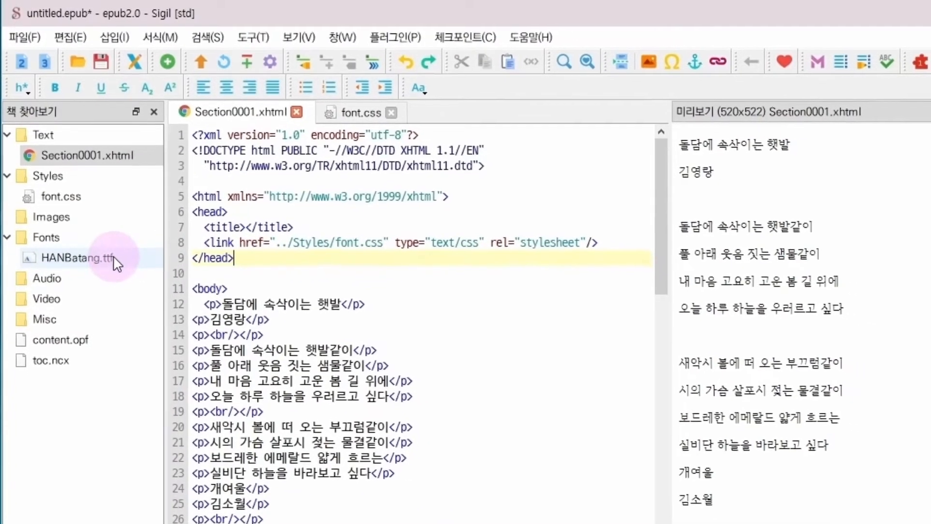
Compare the HANBatang.ttf font sample with the poem text in the preview, enlarging the preview to 130%
double_click(77, 271)
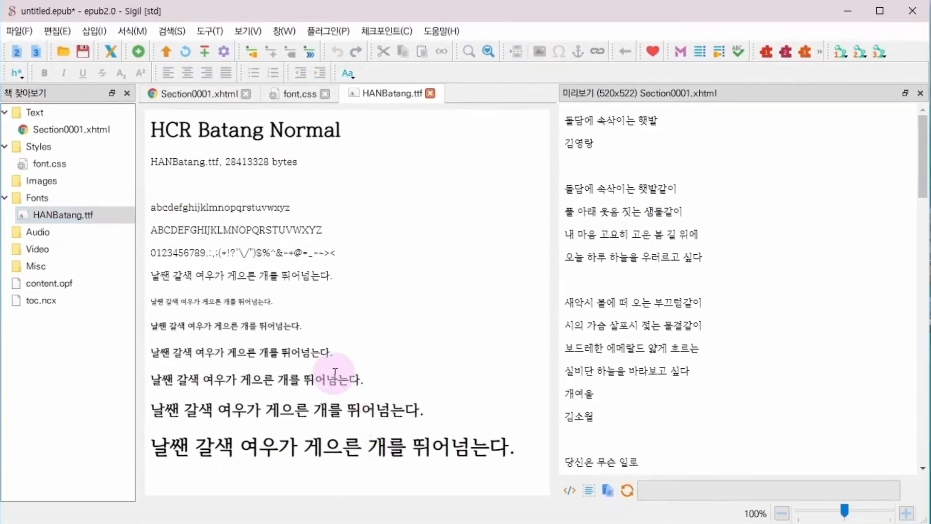
left_click(430, 93)
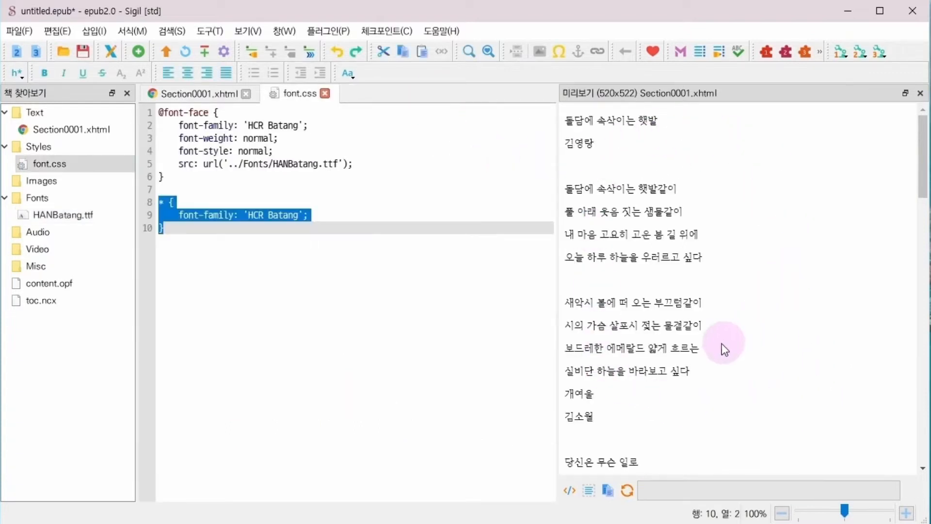
left_click(907, 513)
left_click(907, 513)
left_click(907, 514)
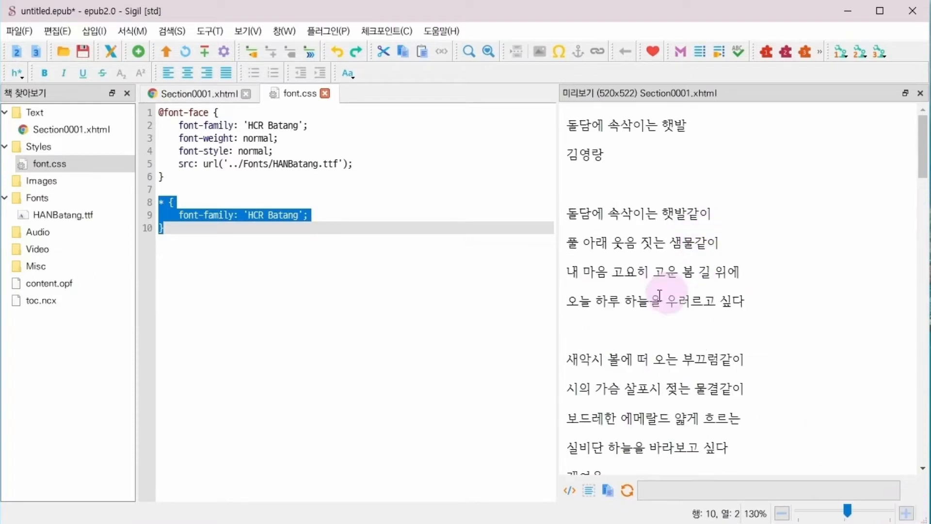
double_click(42, 217)
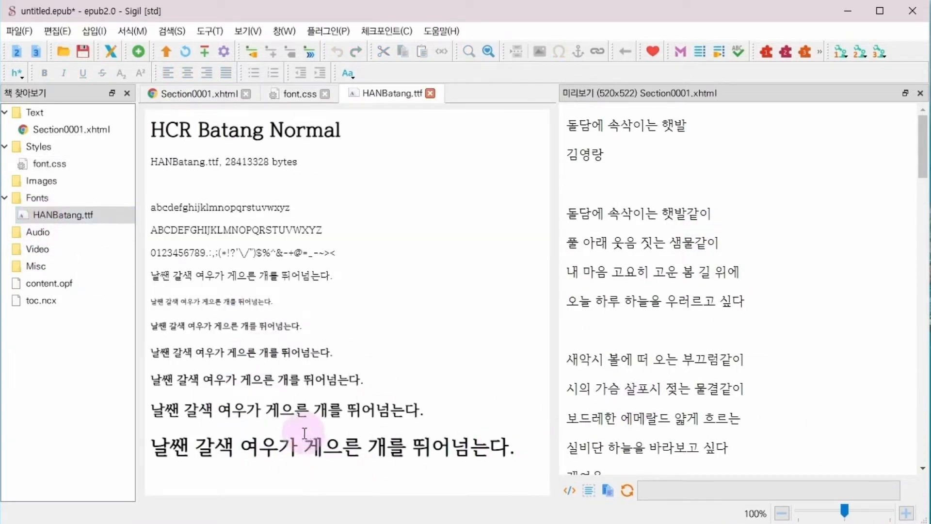
left_click(431, 94)
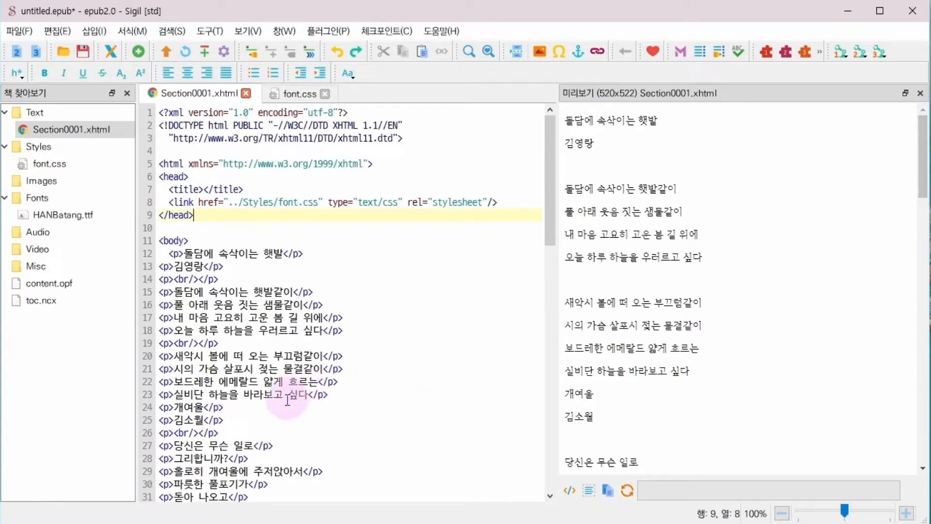
Look through the poems in the body of Section0001.xhtml to find where each one starts and ends
scroll(389, 346, "down", 3)
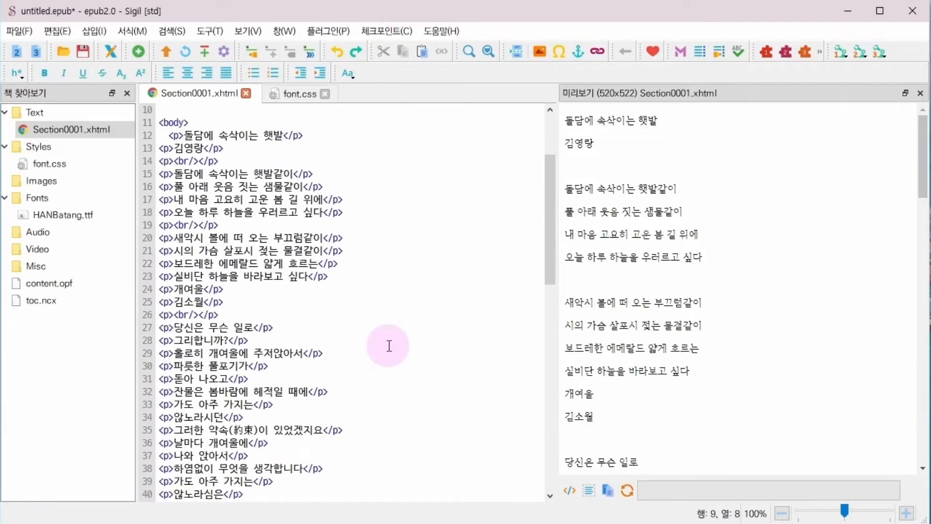
scroll(340, 291, "up", 3)
left_click(170, 241)
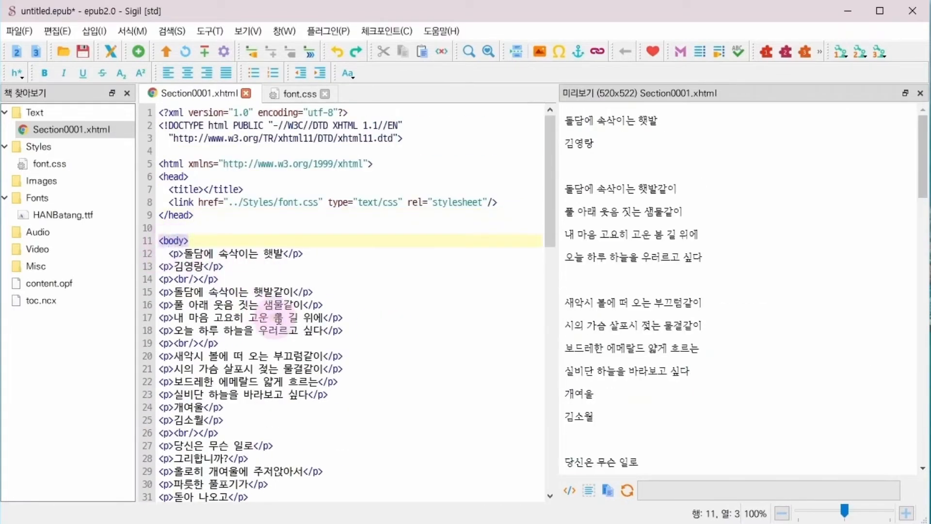
scroll(340, 374, "down", 10)
scroll(342, 373, "down", 8)
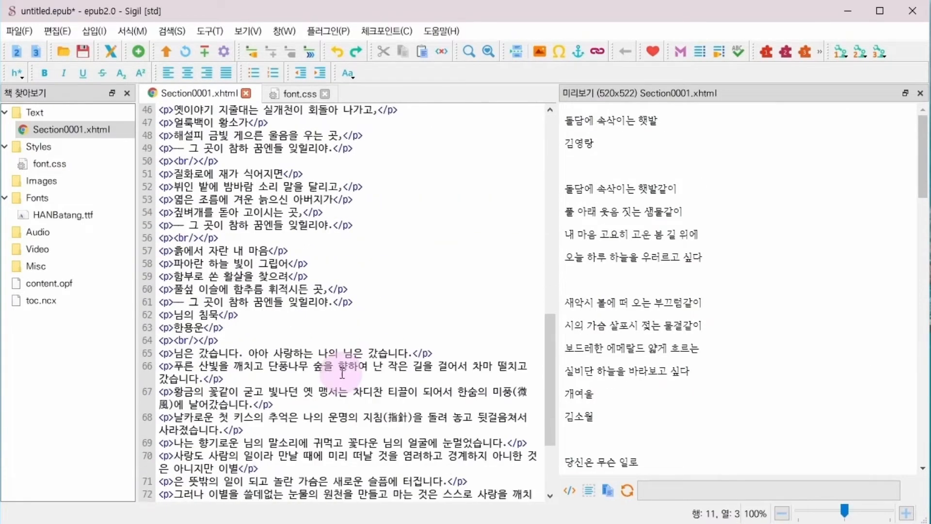
scroll(342, 373, "up", 16)
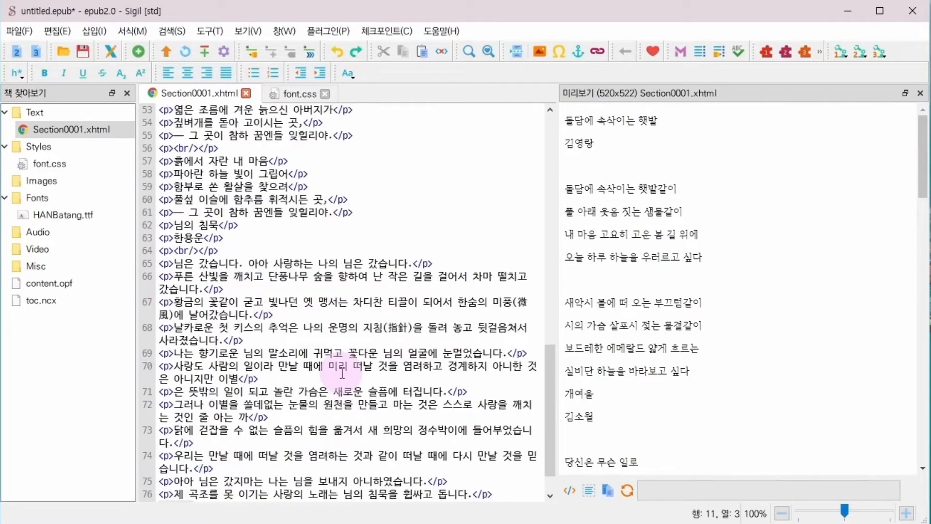
scroll(342, 373, "up", 3)
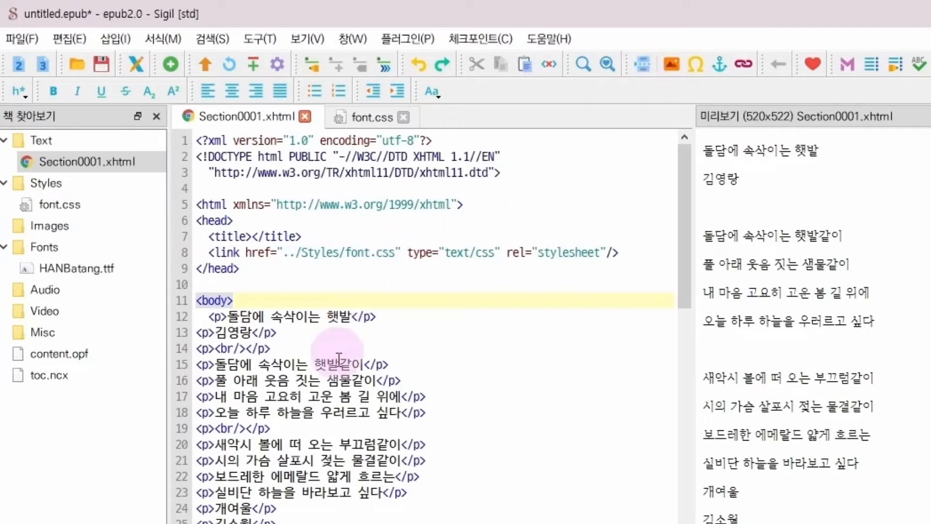
Split Section0001.xhtml just before the 개여울 title paragraph and check the poem left in the first file
scroll(330, 388, "down", 2)
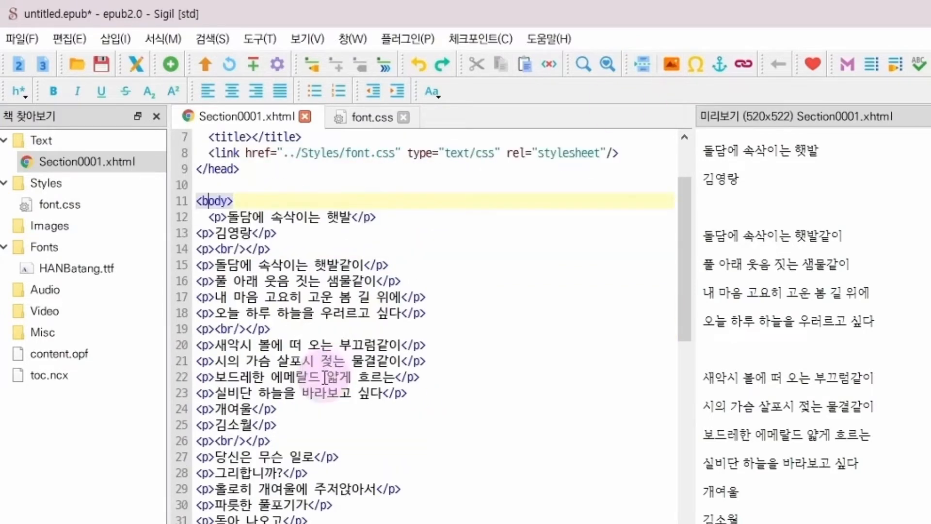
left_click(196, 409)
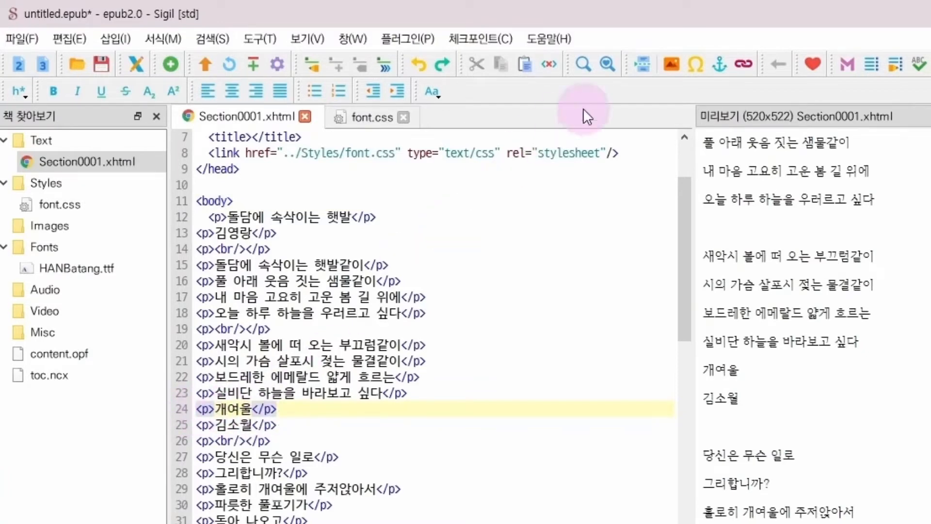
left_click(643, 65)
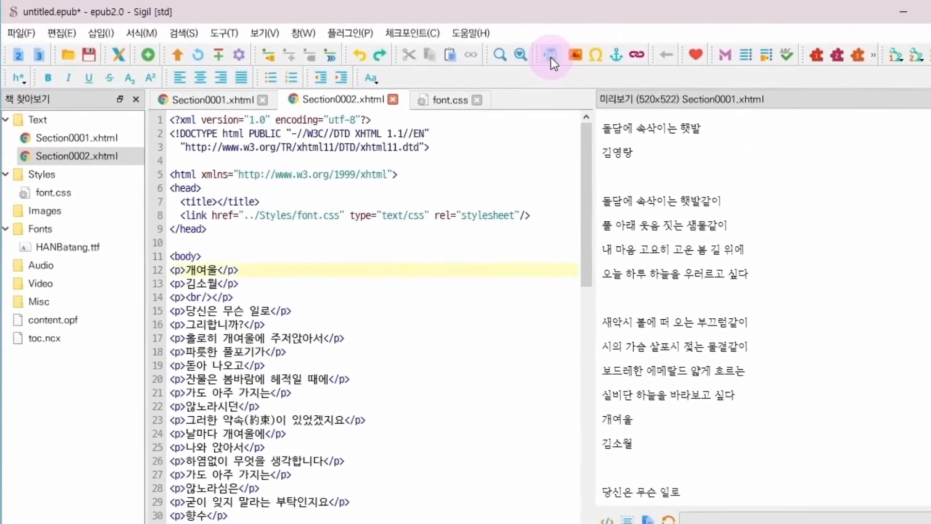
double_click(87, 142)
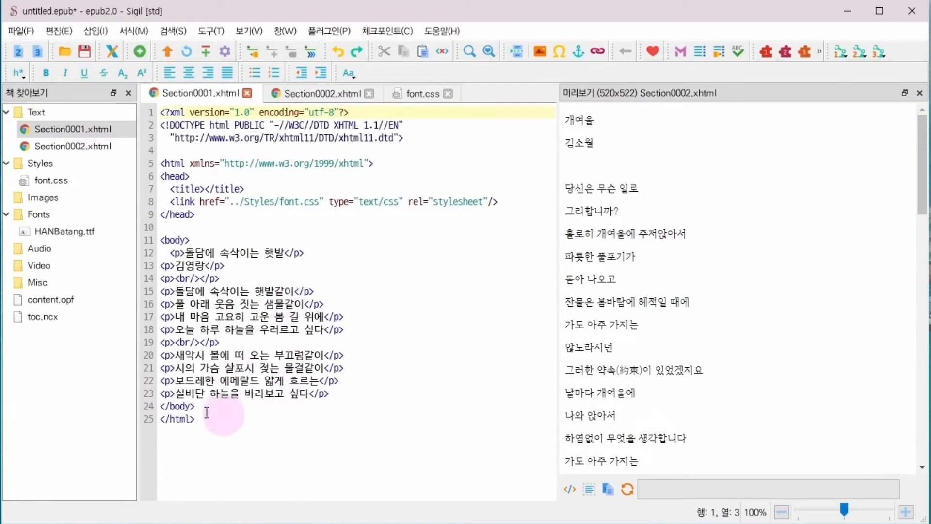
Split Section0002.xhtml just before the 향수 title paragraph and check the poem left in that file
double_click(106, 144)
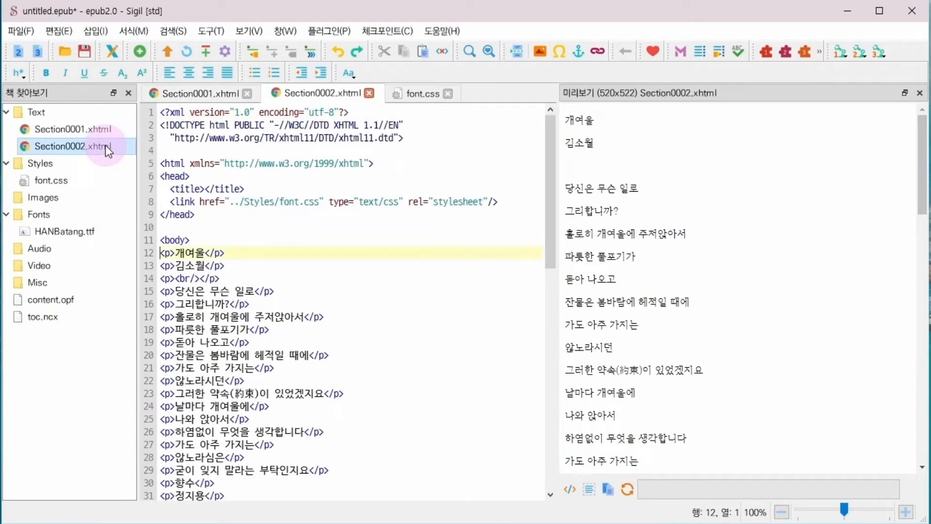
left_click(233, 320)
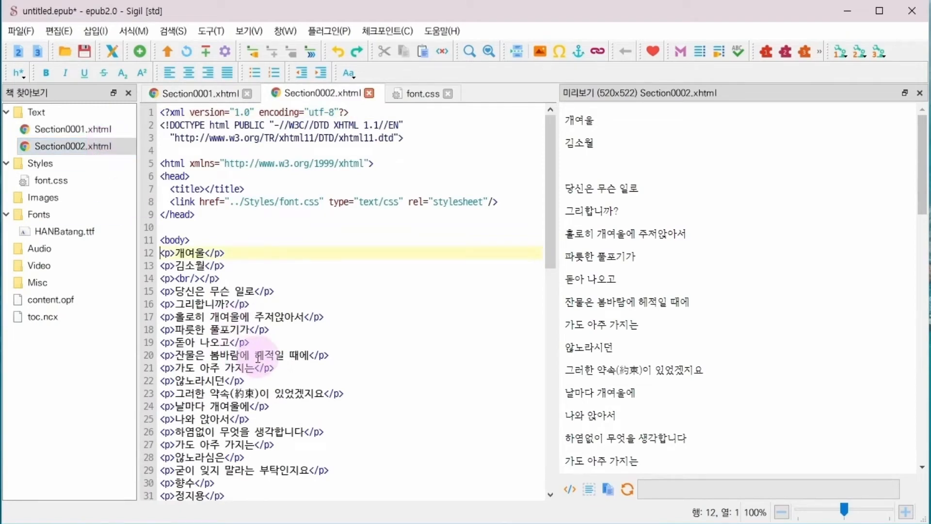
scroll(247, 345, "down", 4)
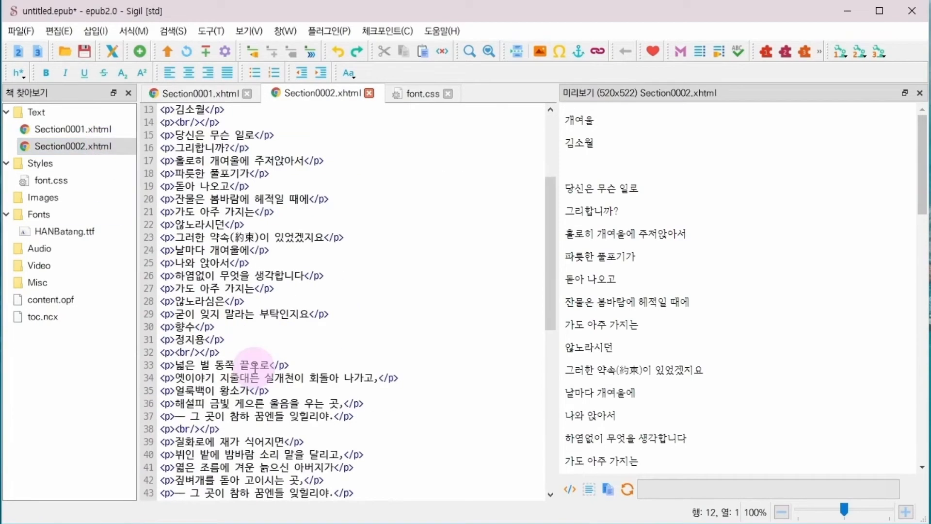
left_click(162, 327)
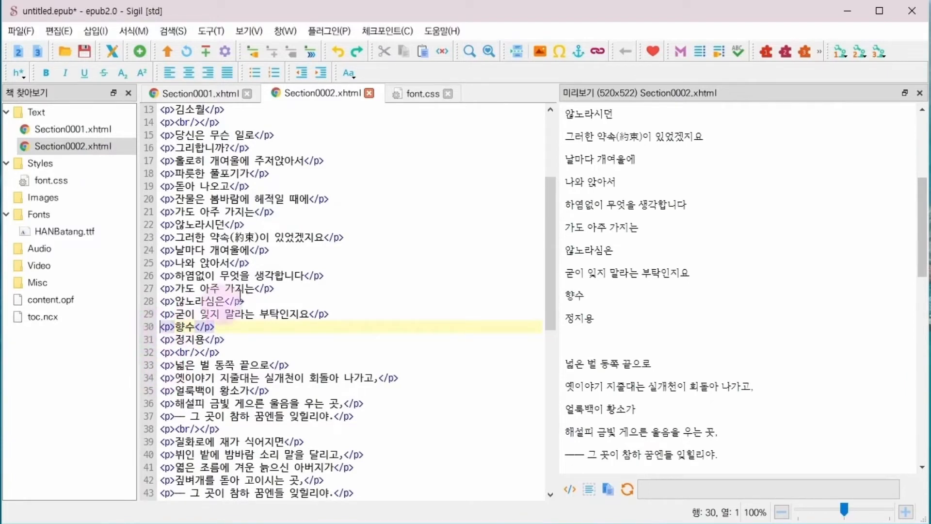
left_click(520, 55)
double_click(118, 144)
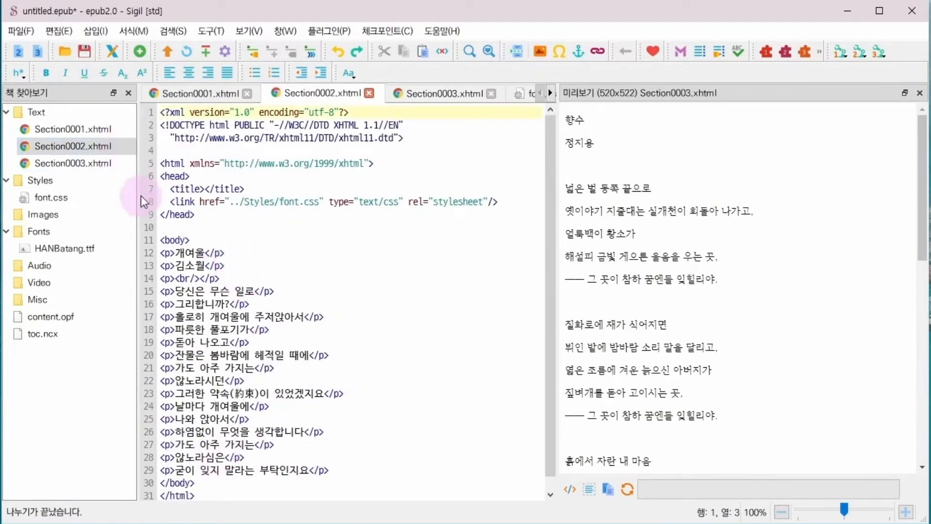
Split Section0003.xhtml just before the 님의 침묵 title paragraph and check the contents of all four section files
double_click(121, 166)
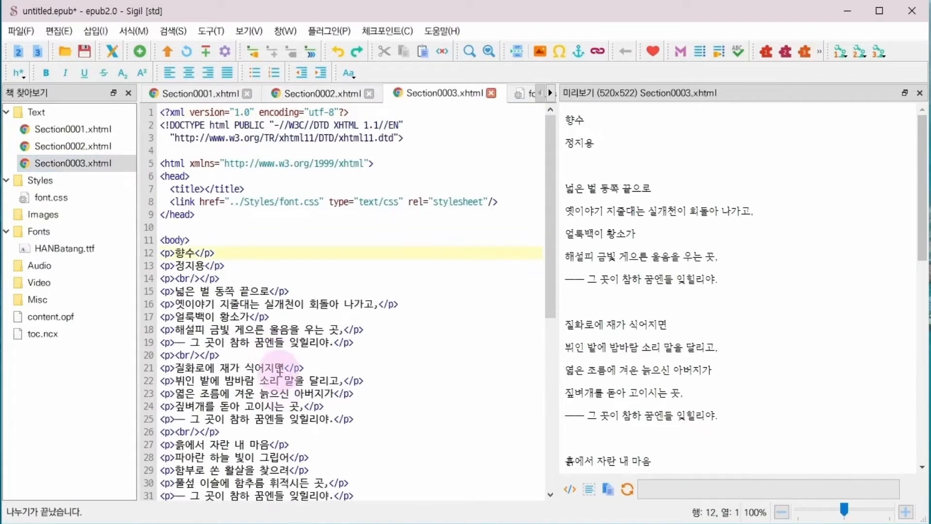
scroll(276, 364, "down", 4)
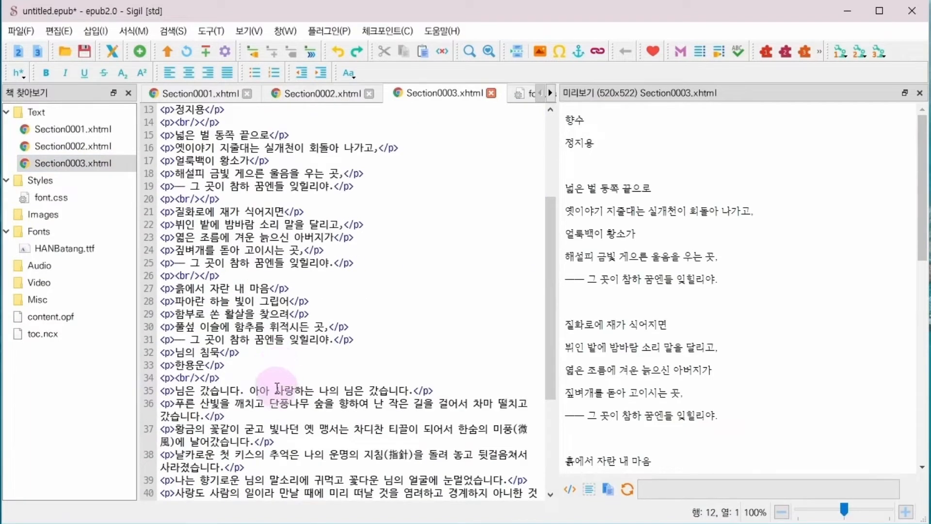
left_click(158, 350)
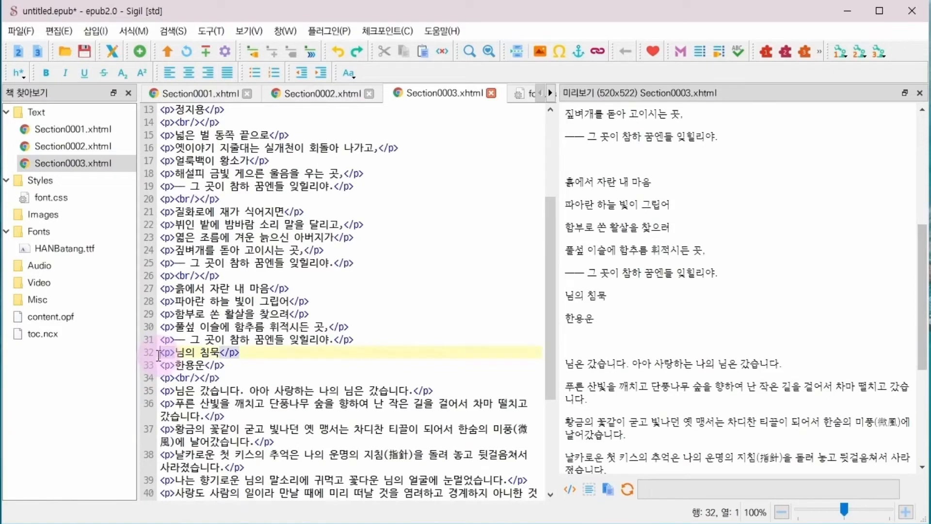
left_click(516, 51)
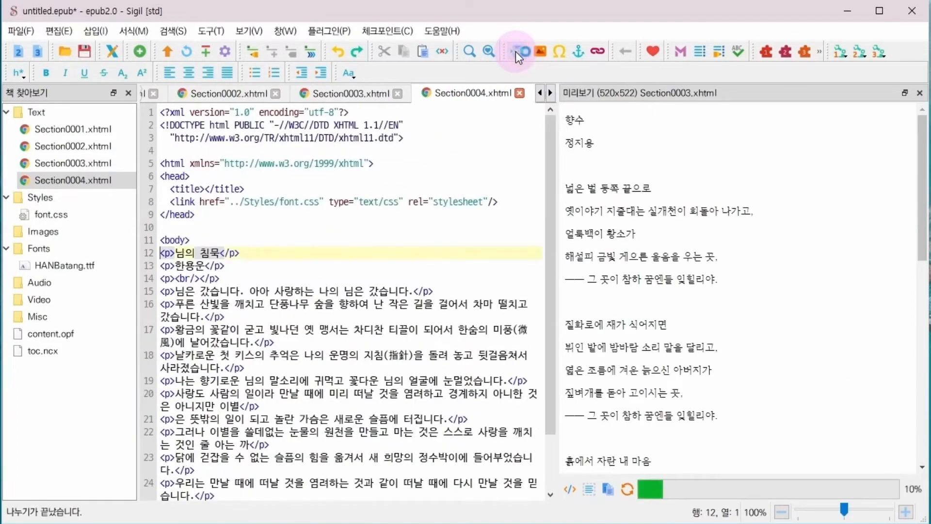
double_click(94, 134)
double_click(95, 147)
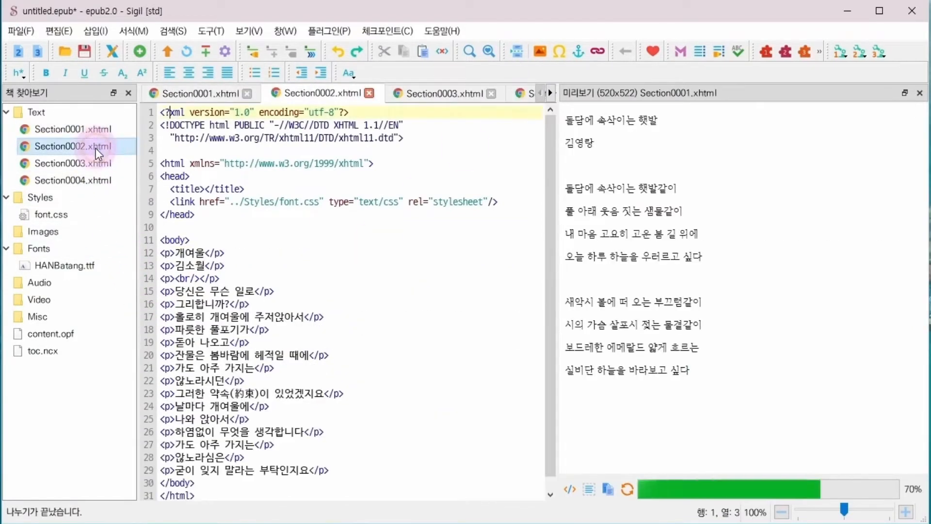
double_click(94, 164)
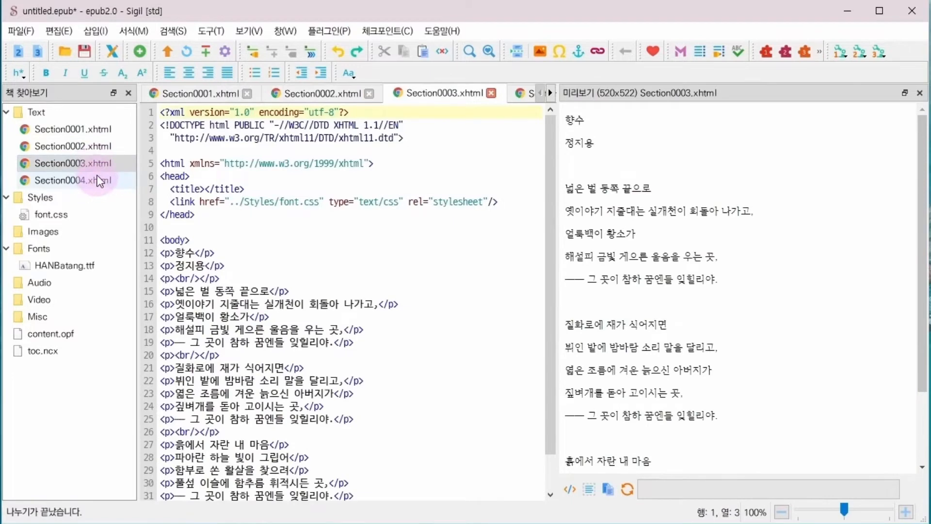
double_click(97, 179)
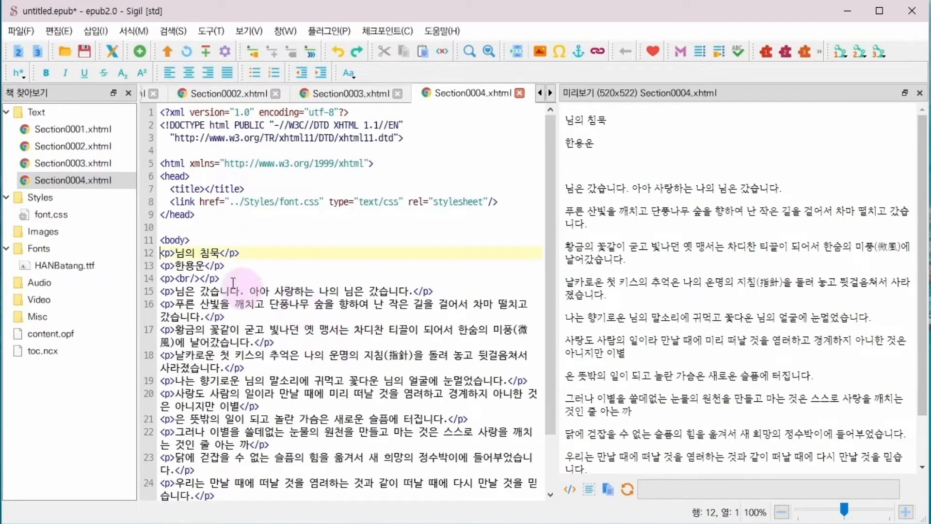
Edit Section0001.xhtml in PageEdit: make the poem title a Heading 3, right-align the poet's name line, and save the page
double_click(86, 129)
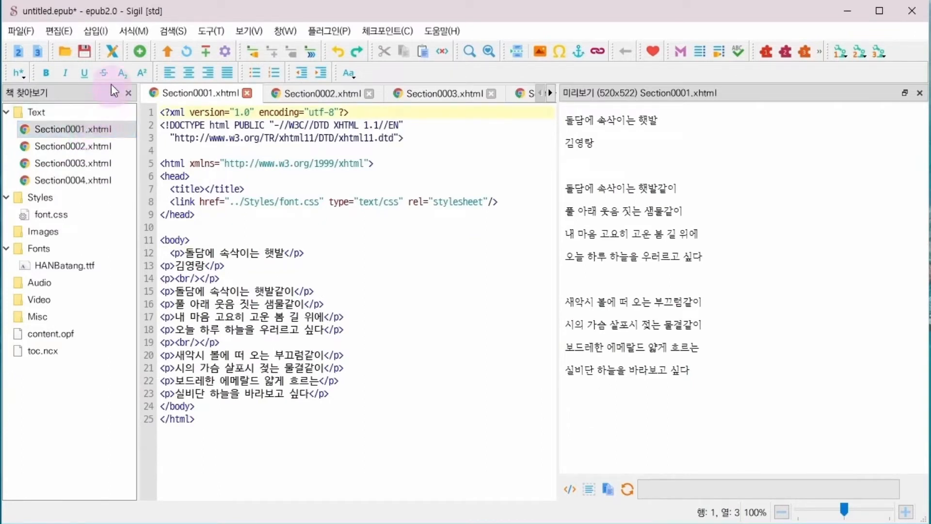
left_click(115, 51)
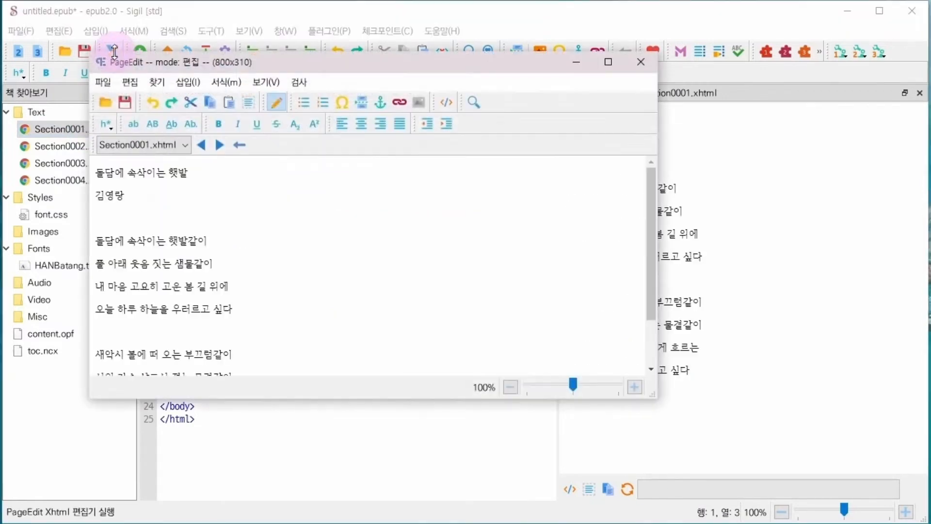
left_click(106, 125)
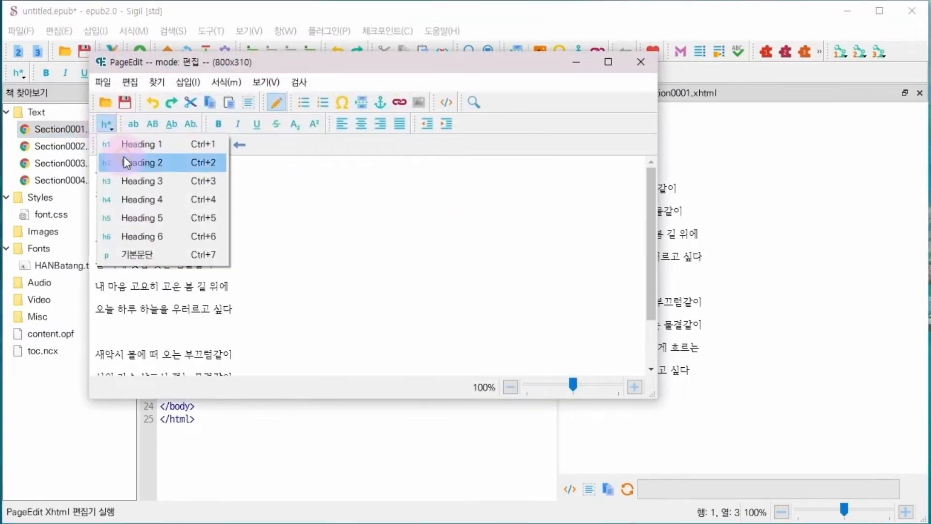
left_click(134, 182)
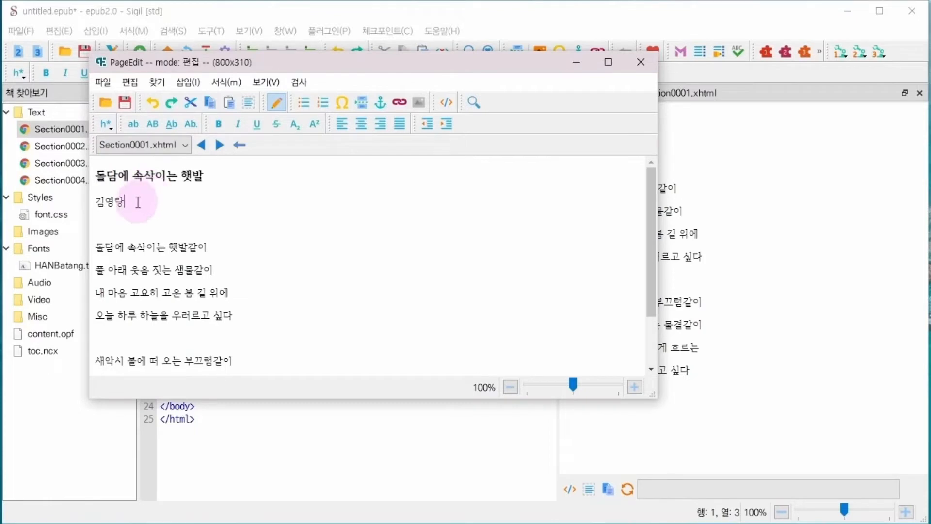
left_click(382, 124)
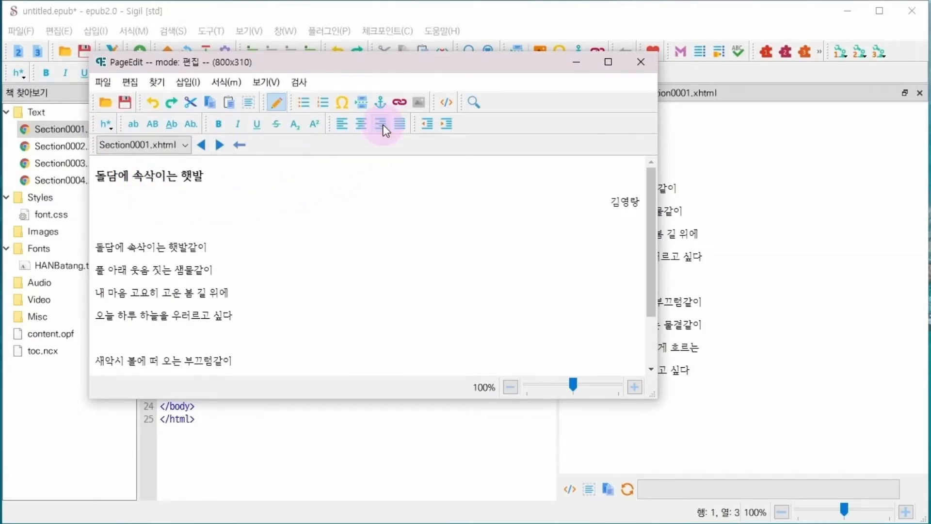
left_click(126, 103)
left_click(102, 83)
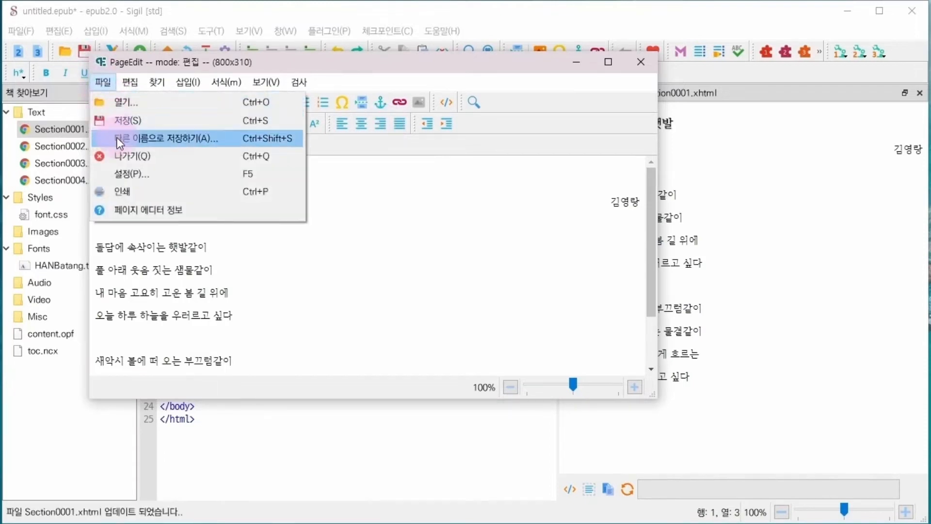
left_click(129, 155)
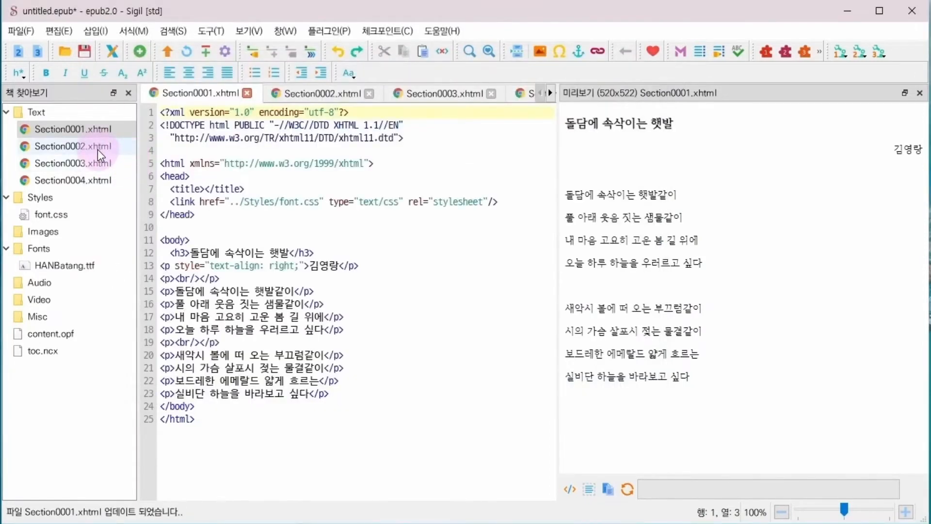
Open Section0002.xhtml in PageEdit and make the 개여울 title a centred Heading 3
left_click(97, 149)
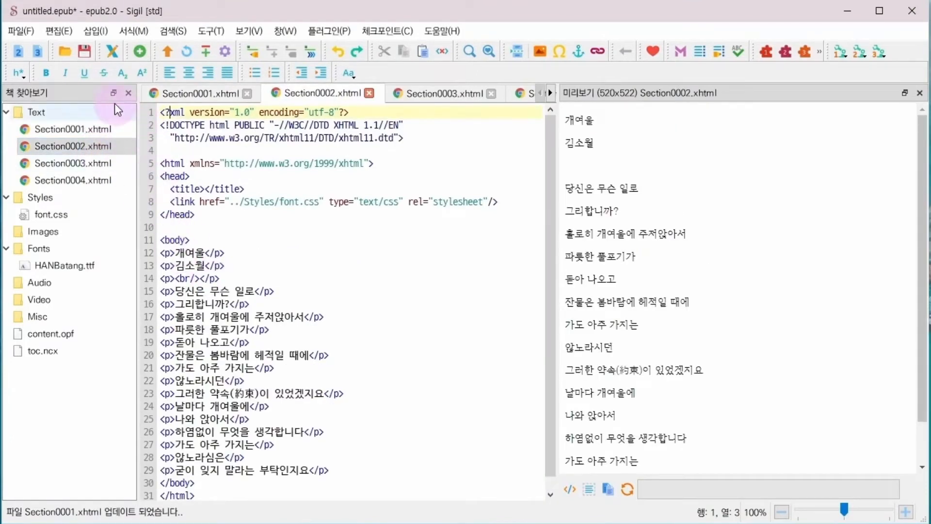
left_click(112, 51)
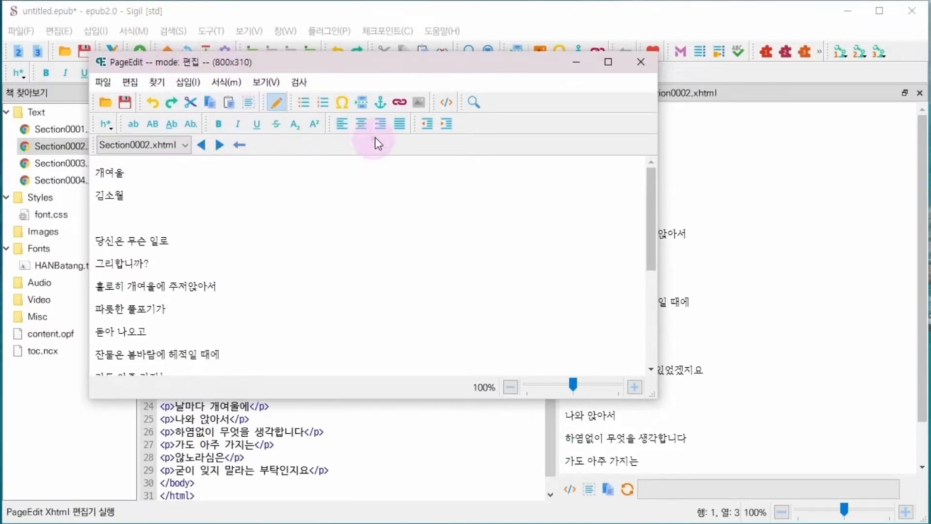
left_click(360, 127)
left_click(107, 125)
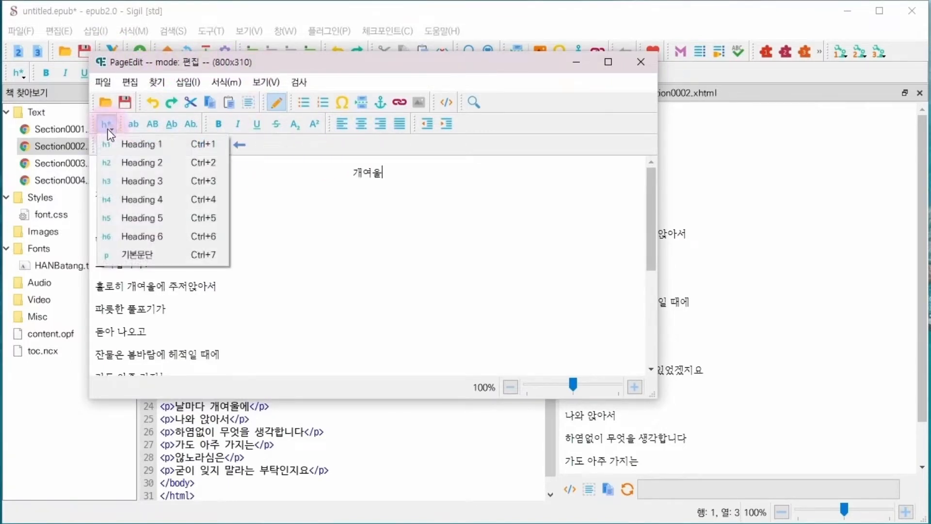
left_click(130, 180)
Right-align the poet's name line under the 개여울 title, save the page and exit PageEdit
left_click(141, 200)
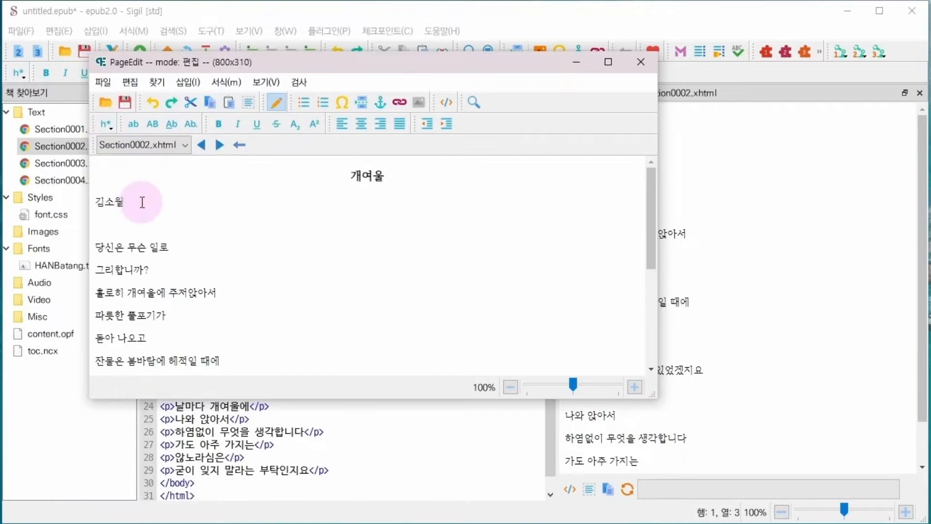
left_click(378, 125)
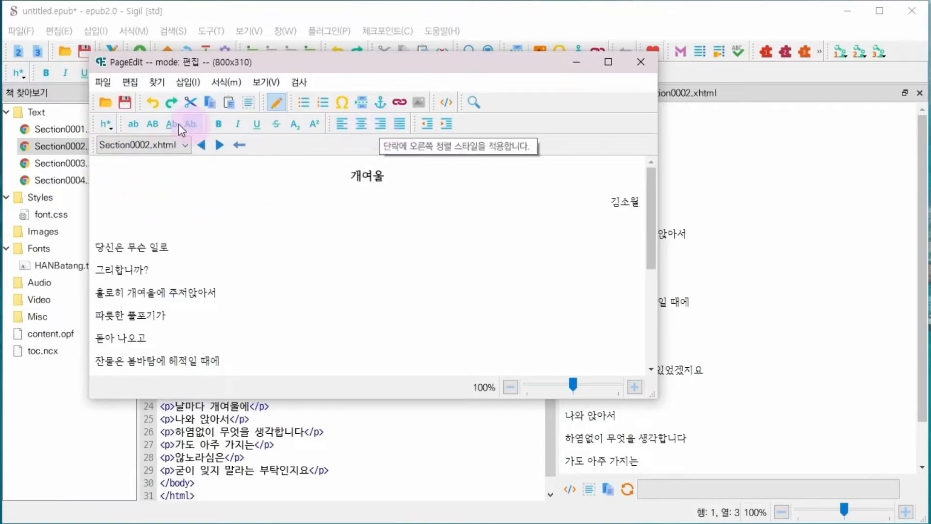
left_click(121, 102)
left_click(110, 89)
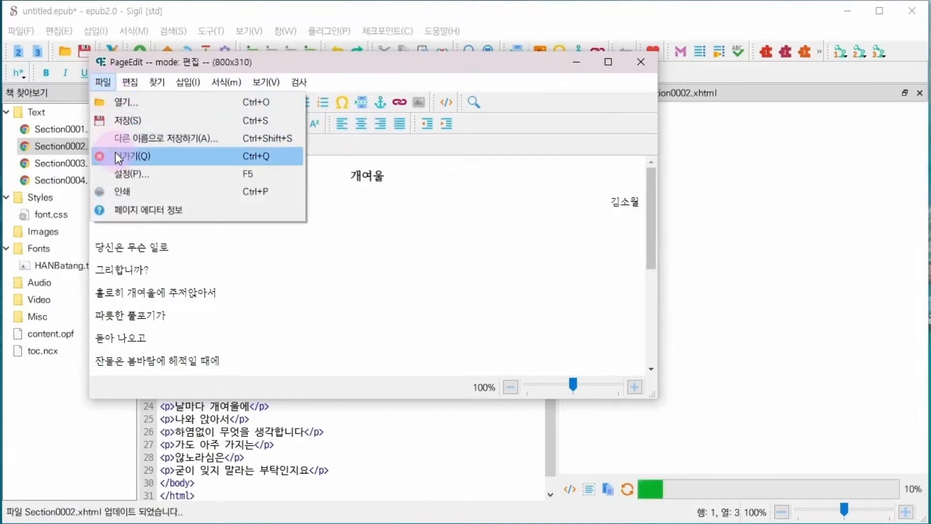
left_click(116, 154)
Open Section0003.xhtml in PageEdit and make the 향수 title a centred Heading 3
left_click(87, 165)
double_click(86, 164)
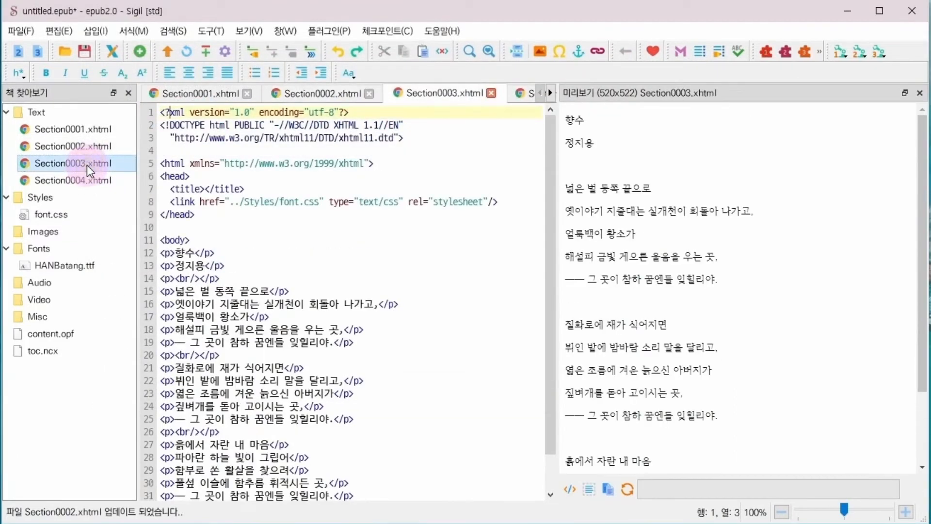
left_click(111, 51)
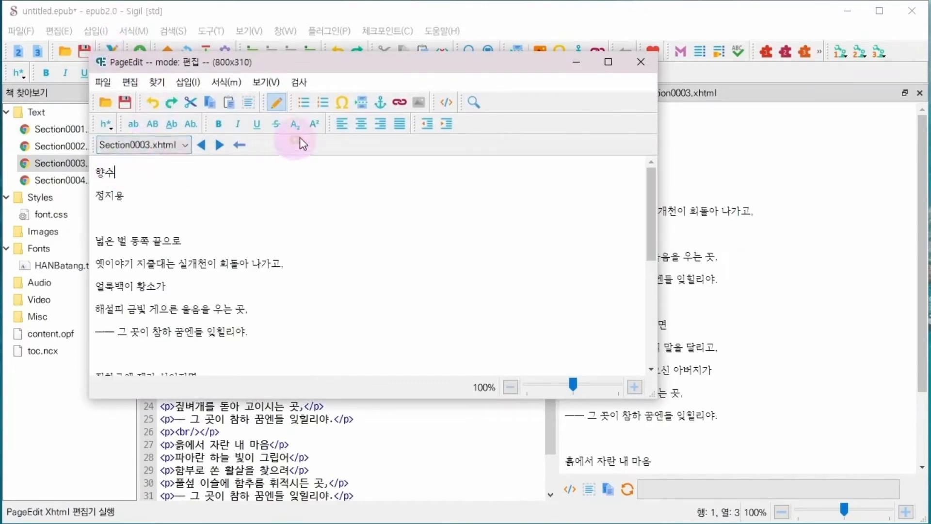
left_click(359, 126)
left_click(107, 125)
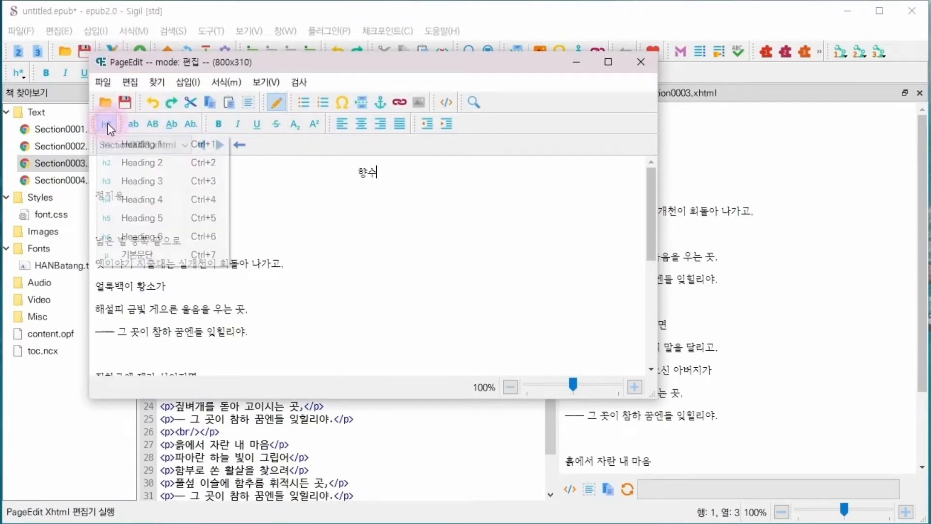
left_click(115, 185)
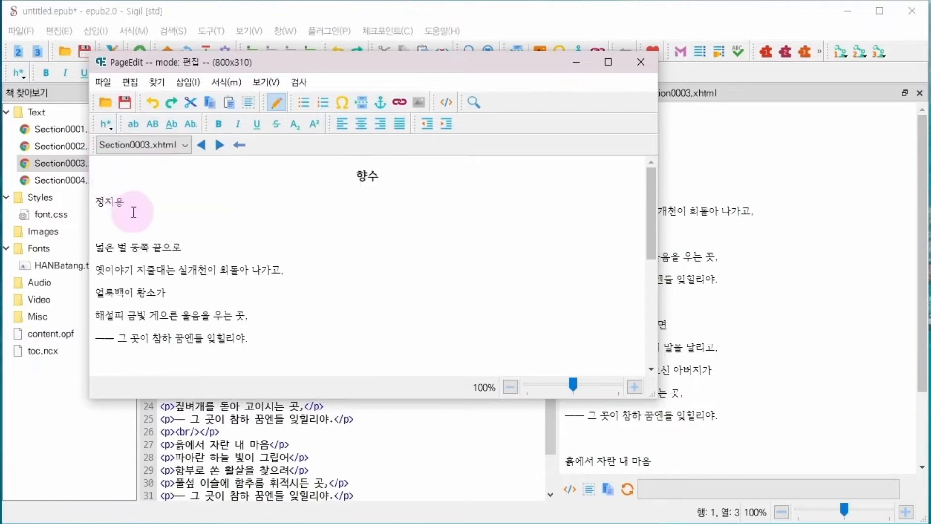
Right-align the poet's name line under the 향수 title, save the page and exit PageEdit
left_click(381, 124)
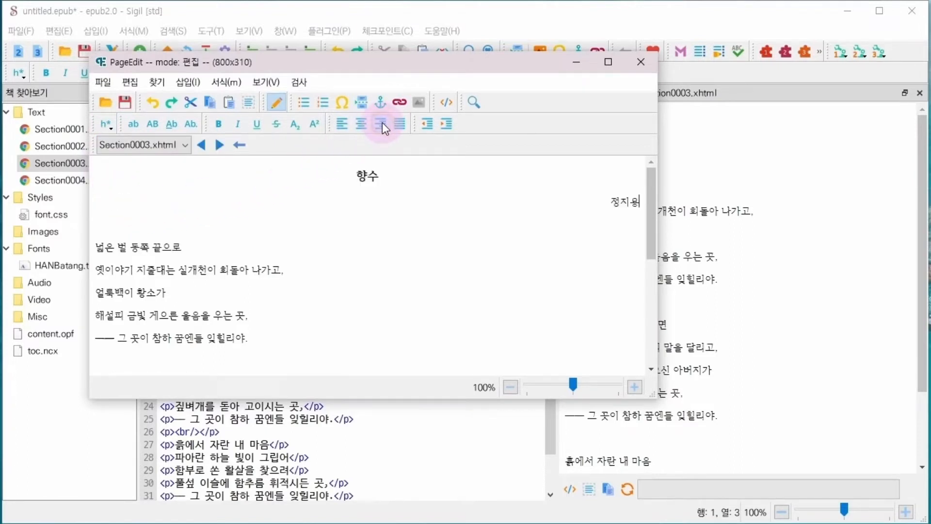
left_click(125, 104)
left_click(109, 86)
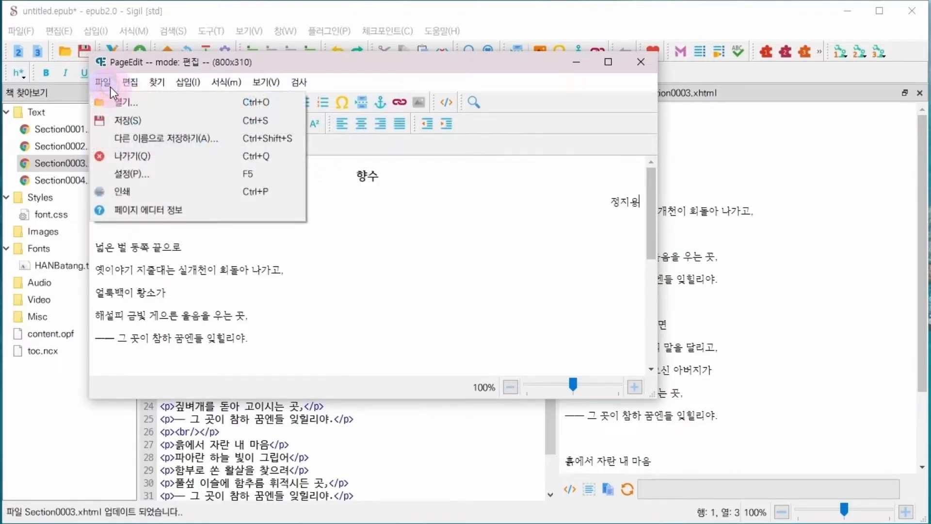
left_click(123, 154)
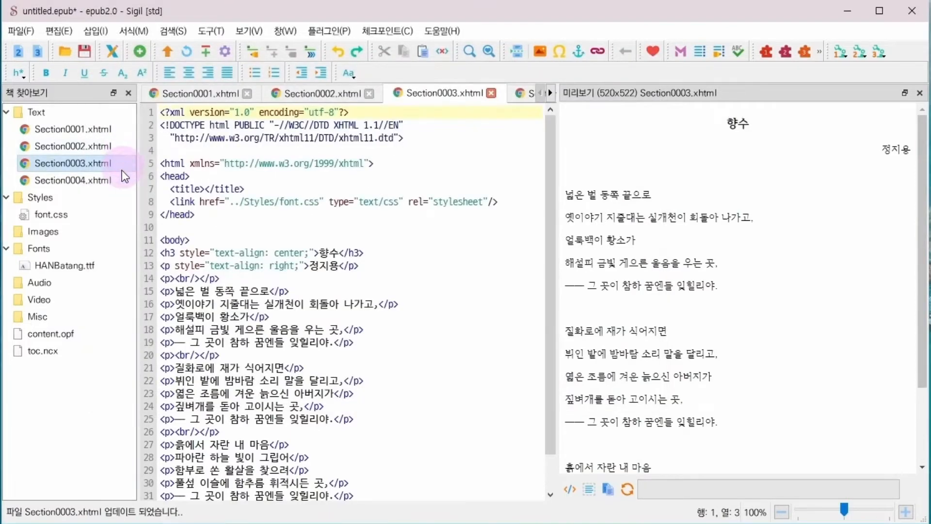
Open Section0004.xhtml in PageEdit and make the 님의 침묵 title a centred Heading 3
double_click(112, 180)
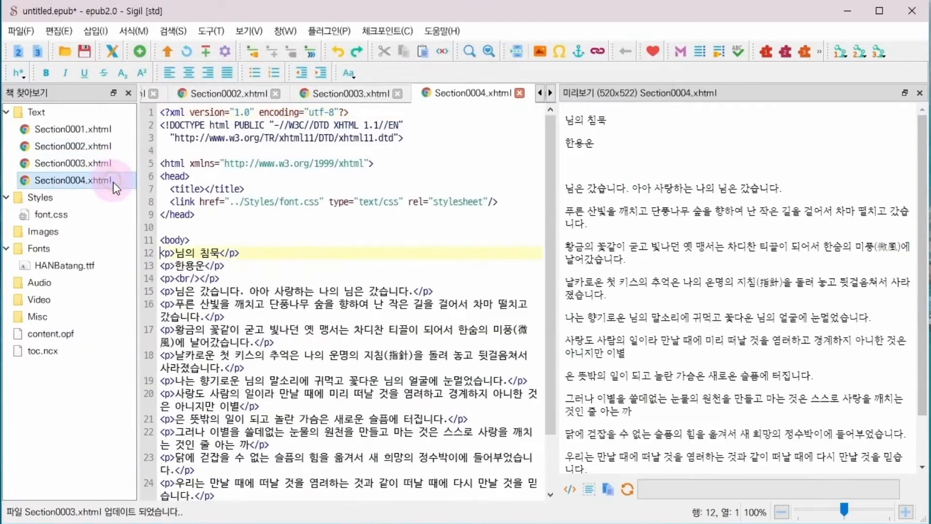
left_click(113, 52)
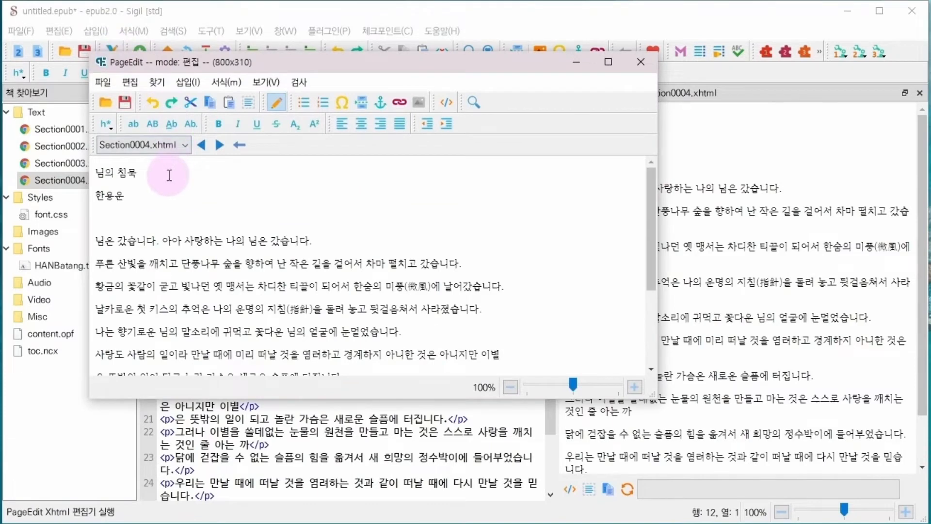
left_click(171, 176)
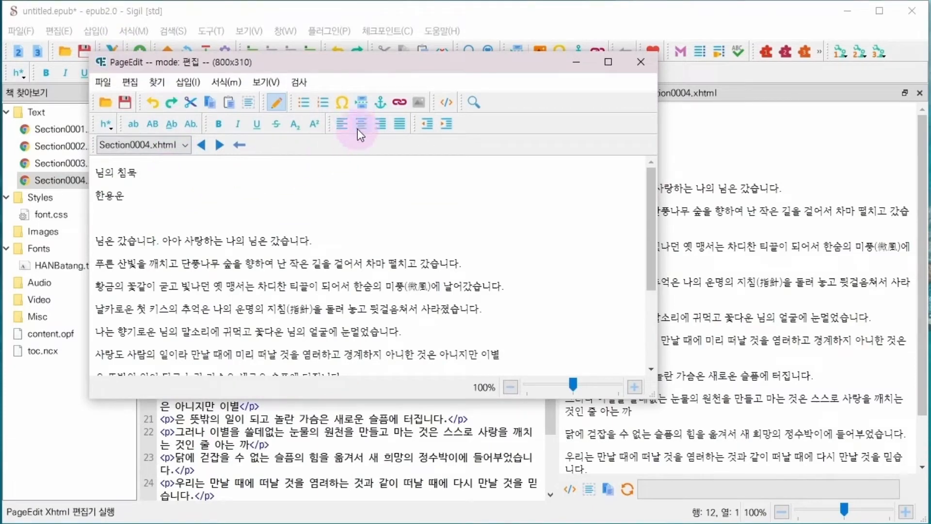
left_click(367, 124)
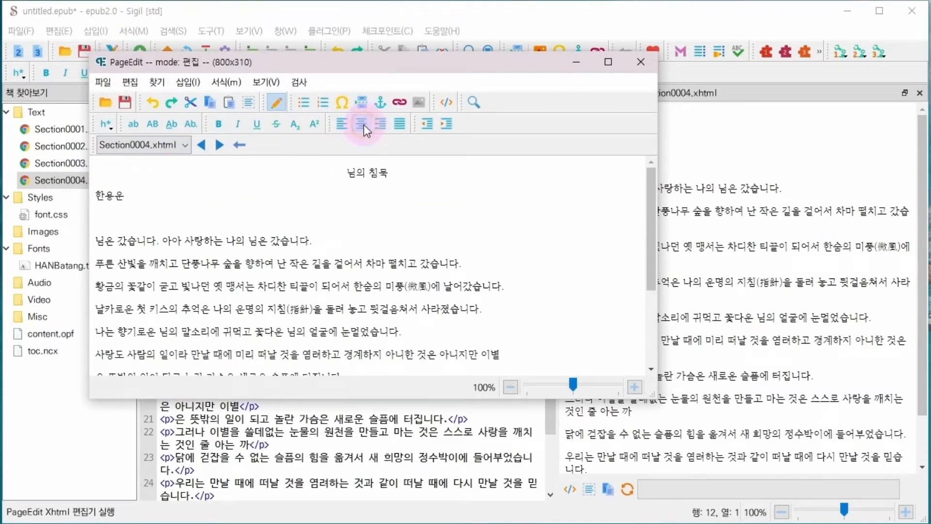
left_click(107, 124)
left_click(127, 180)
Right-align the poet's name line under the 님의 침묵 title, save the page and exit PageEdit
left_click(138, 203)
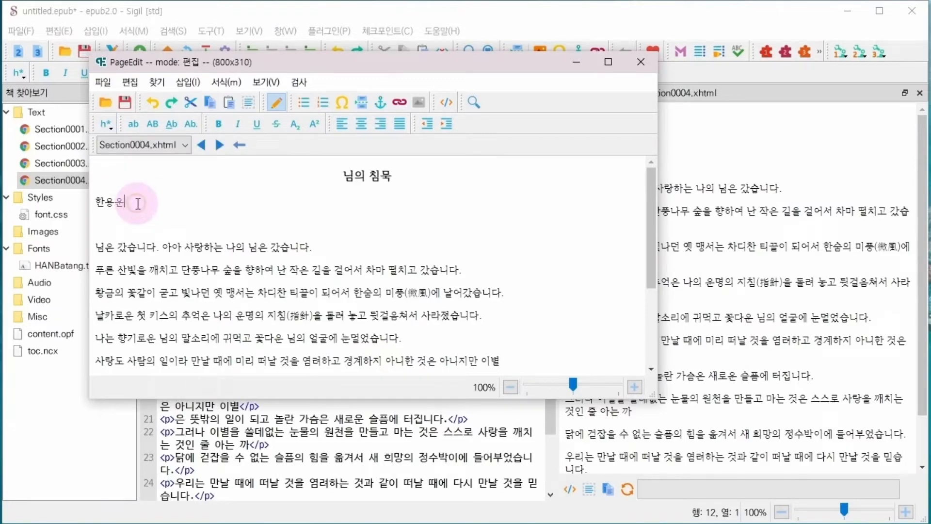
left_click(380, 124)
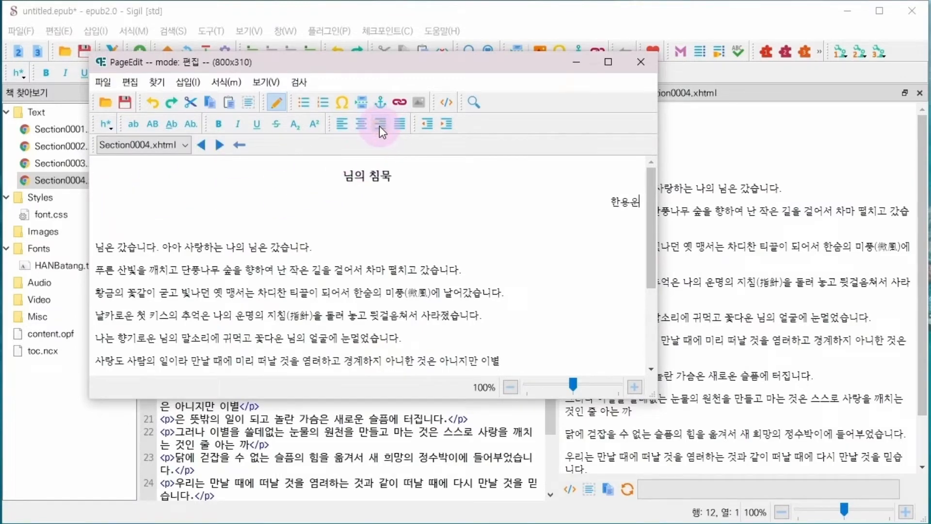
left_click(129, 103)
left_click(107, 85)
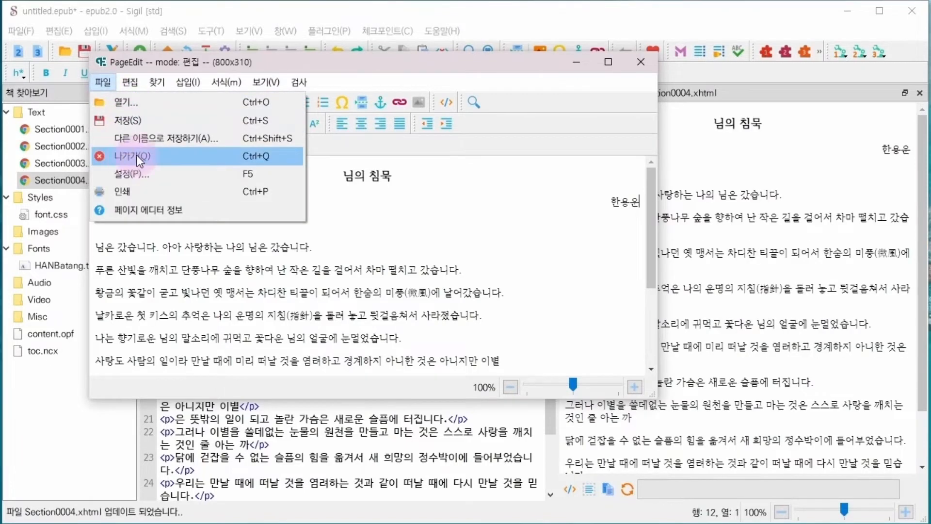
left_click(136, 157)
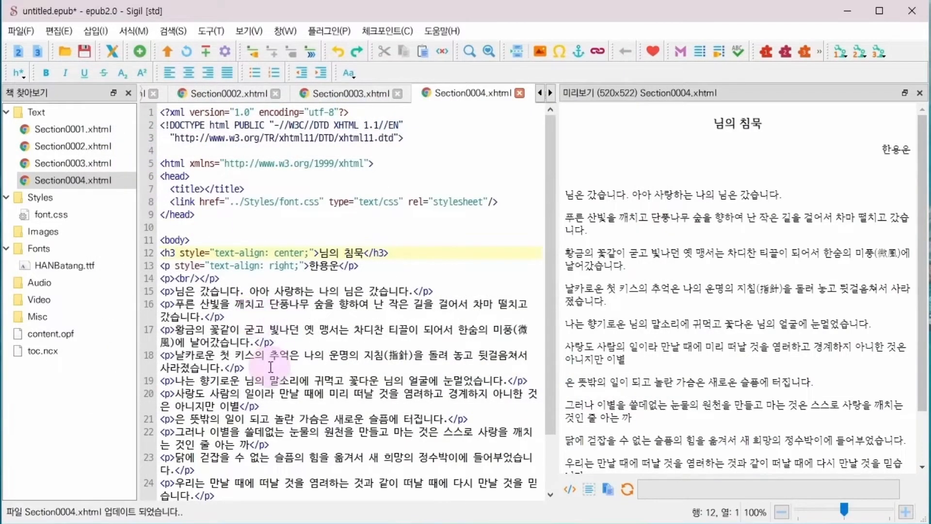
Reopen Section0001.xhtml in PageEdit, centre the 돌담에 속삭이는 햇발 heading and save the page
double_click(104, 134)
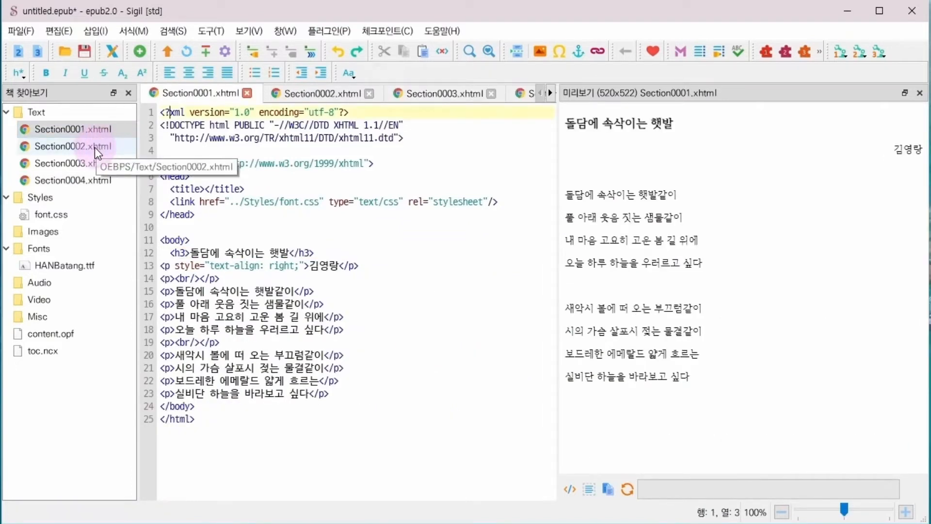
left_click(111, 52)
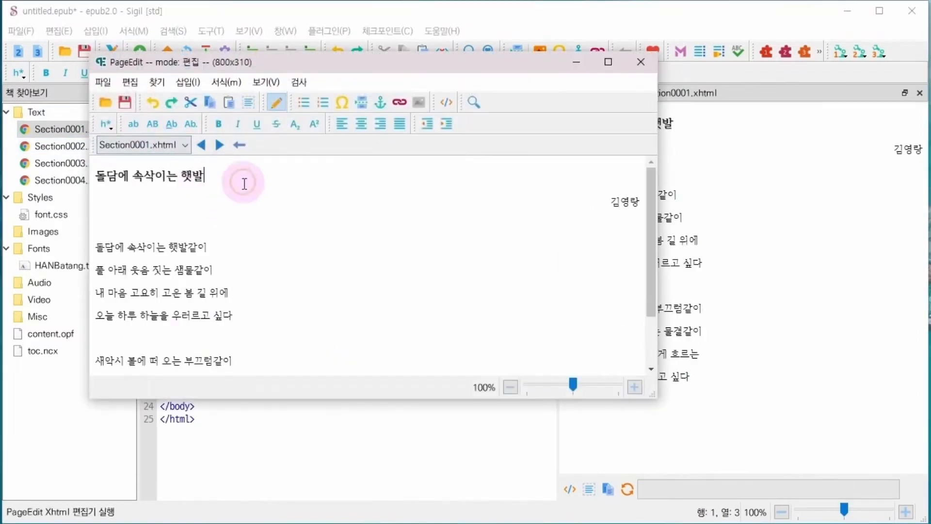
left_click(360, 124)
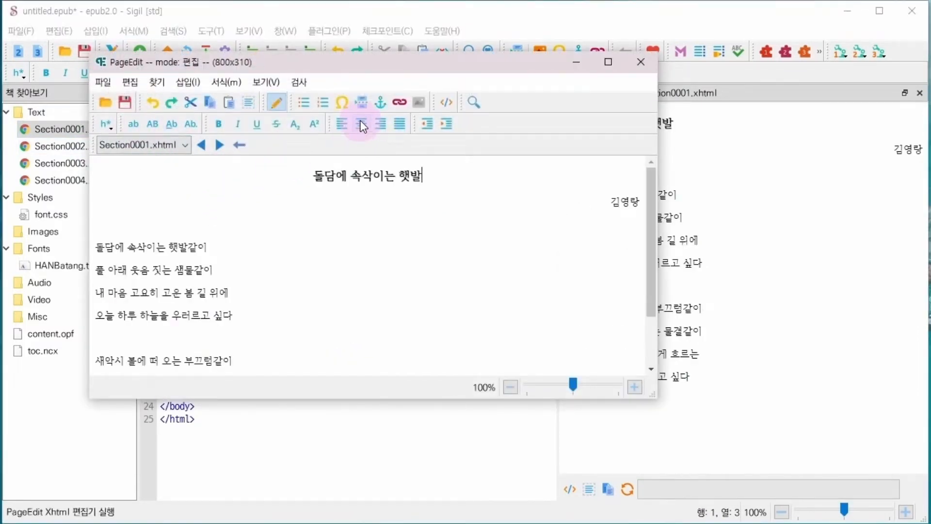
left_click(127, 102)
left_click(107, 84)
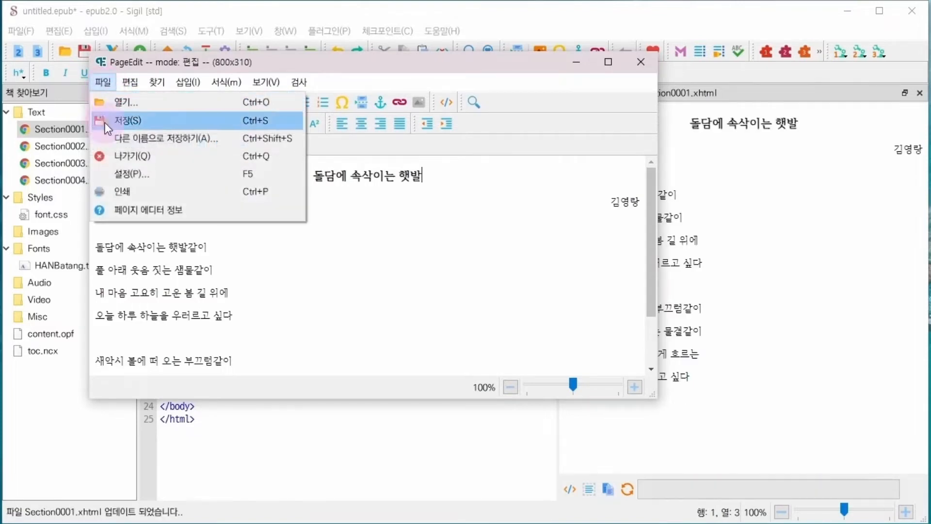
left_click(127, 153)
Check the title and poet's name formatting of Section0001.xhtml and Section0002.xhtml in the preview
left_click(97, 130)
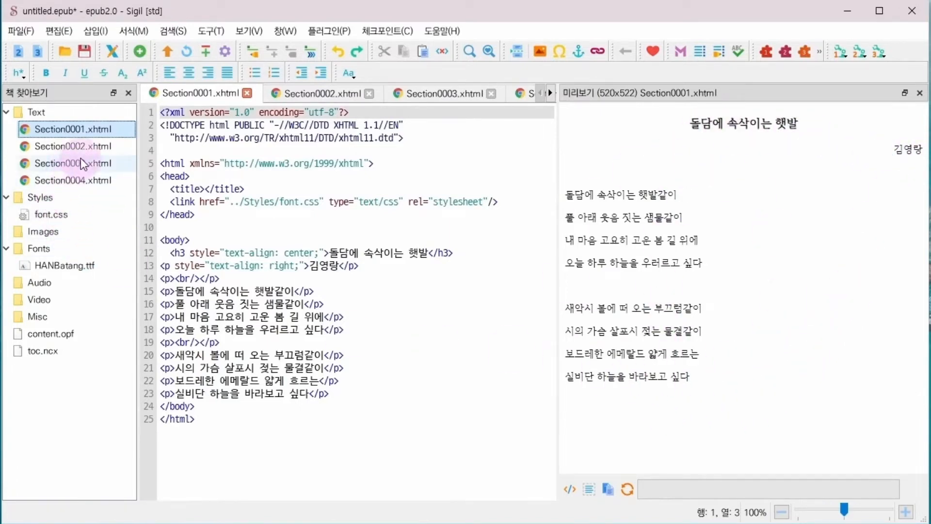
double_click(89, 148)
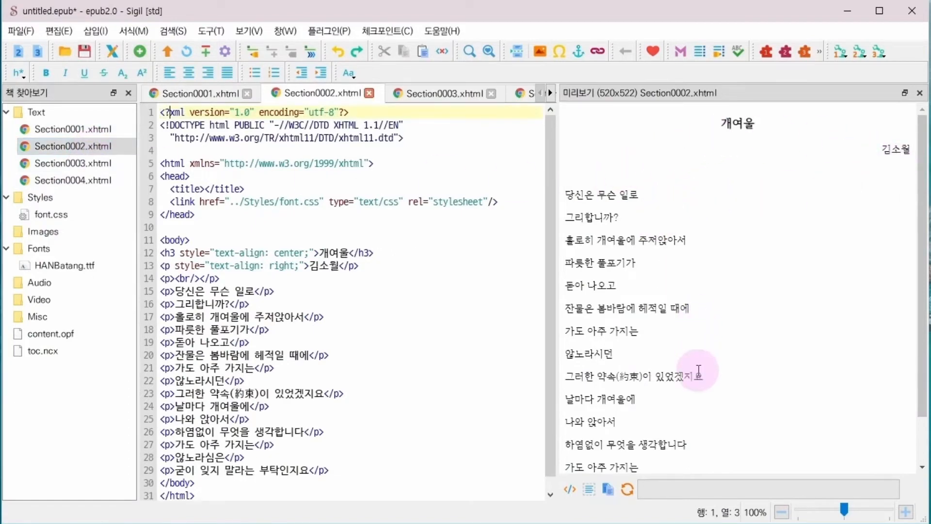
scroll(699, 368, "down", 2)
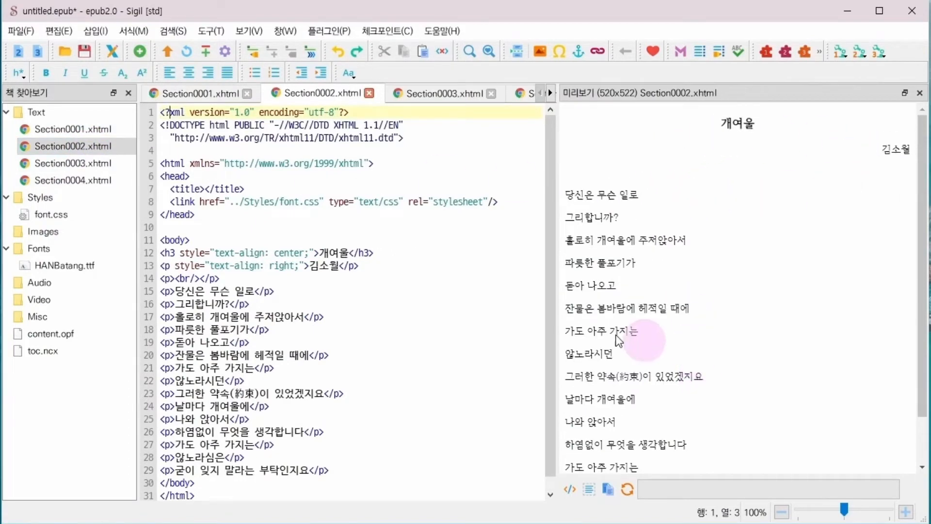
Check the title, poet's name and verse spacing of Section0003.xhtml and Section0004.xhtml in the preview
left_click(105, 164)
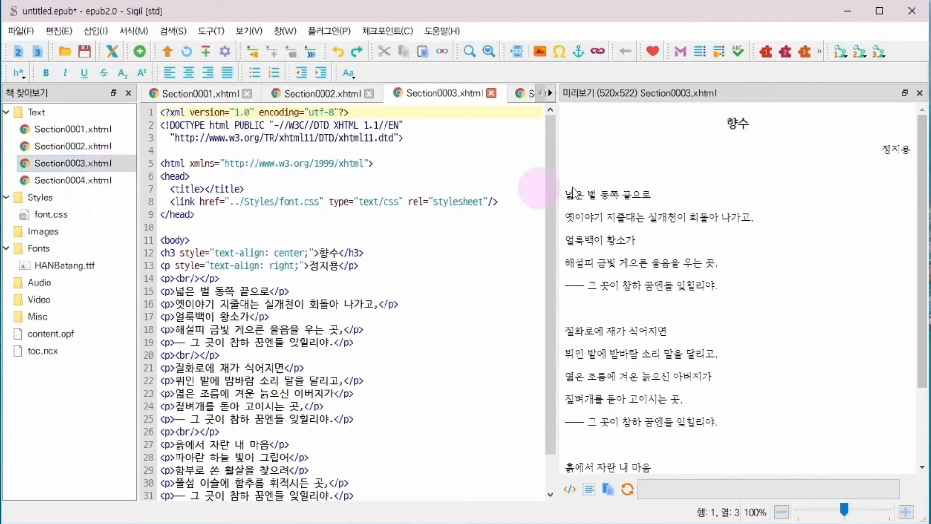
scroll(765, 306, "down", 2)
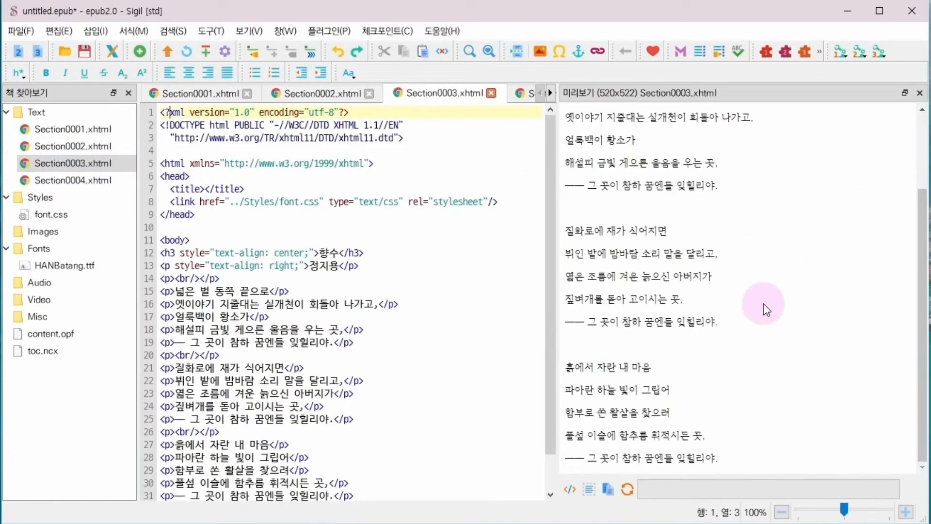
scroll(766, 308, "up", 2)
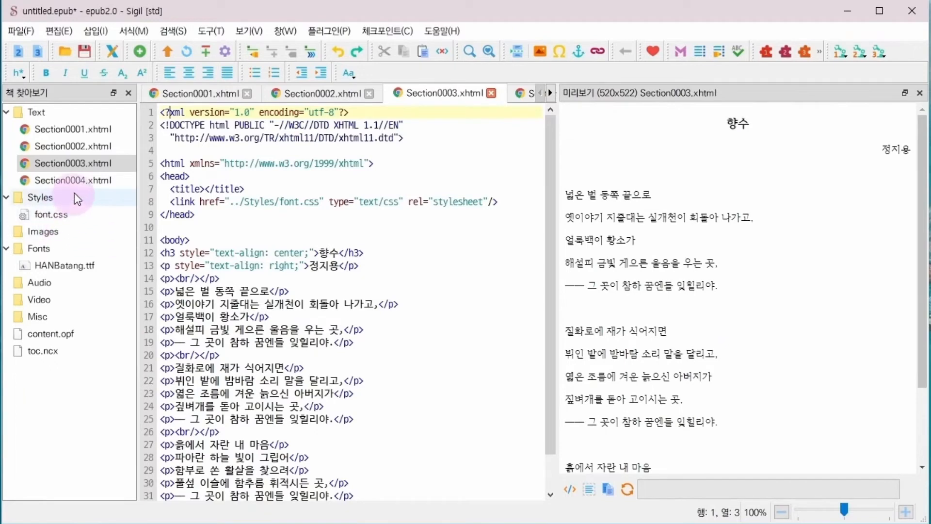
left_click(100, 181)
left_click(701, 125)
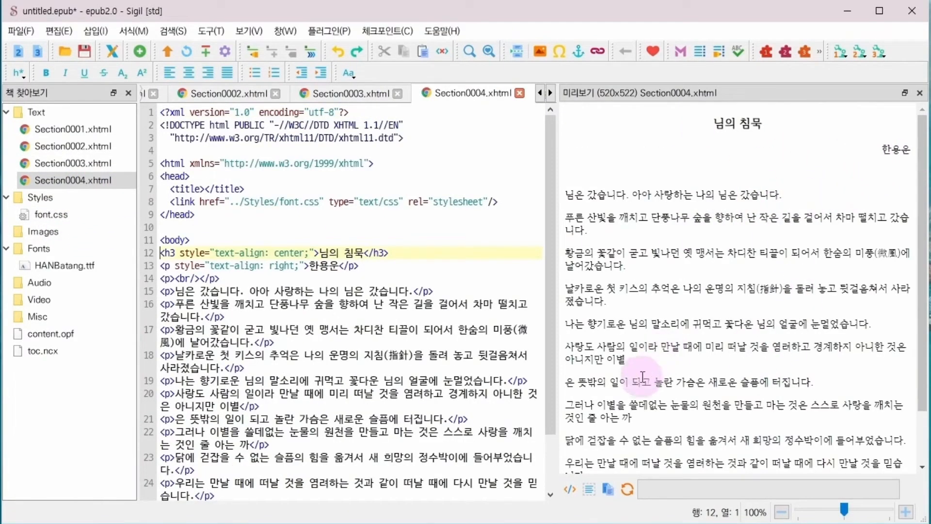
scroll(738, 389, "down", 2)
scroll(739, 389, "up", 2)
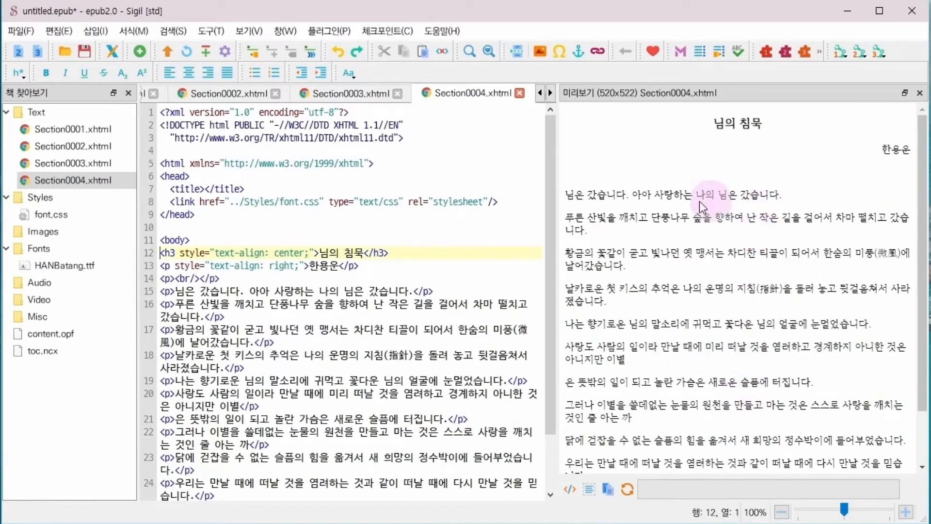
left_click(679, 195)
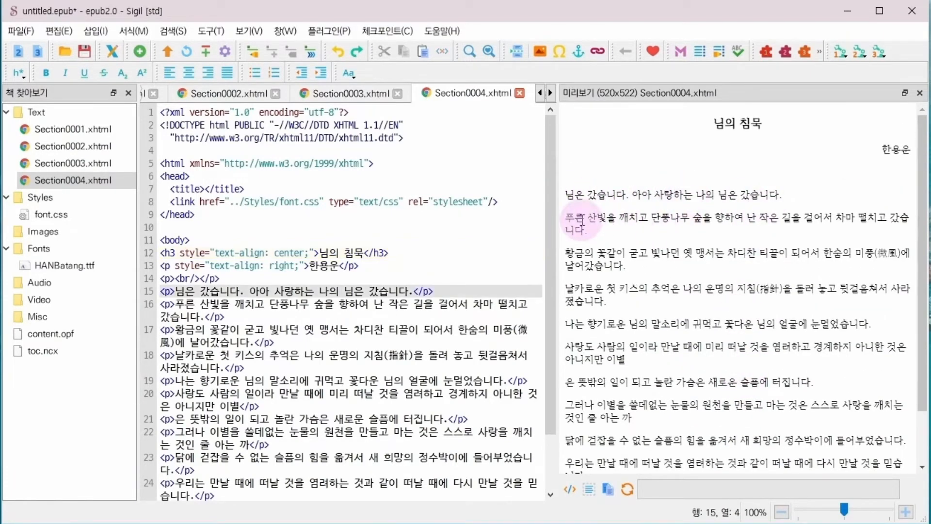
left_click(706, 219)
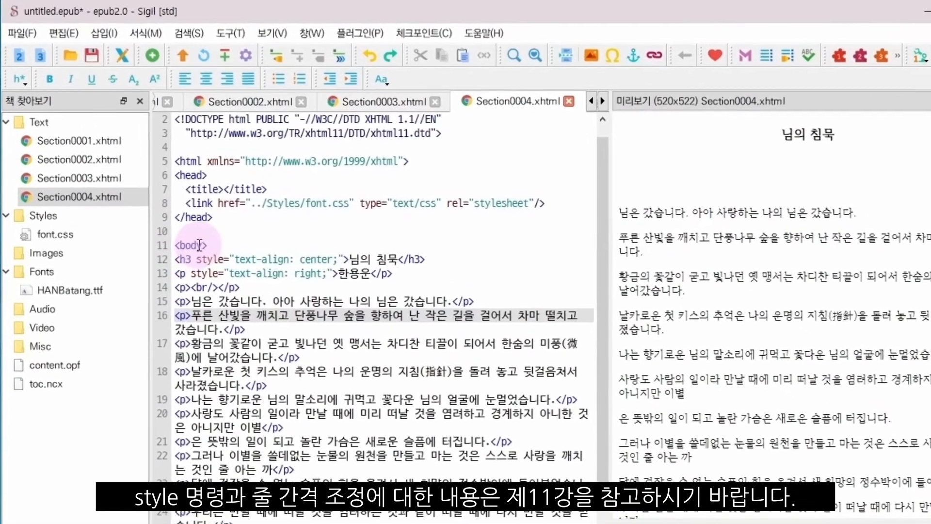
Add style="line-height: 1.8;" to the body tag of Section0004.xhtml
left_click(199, 245)
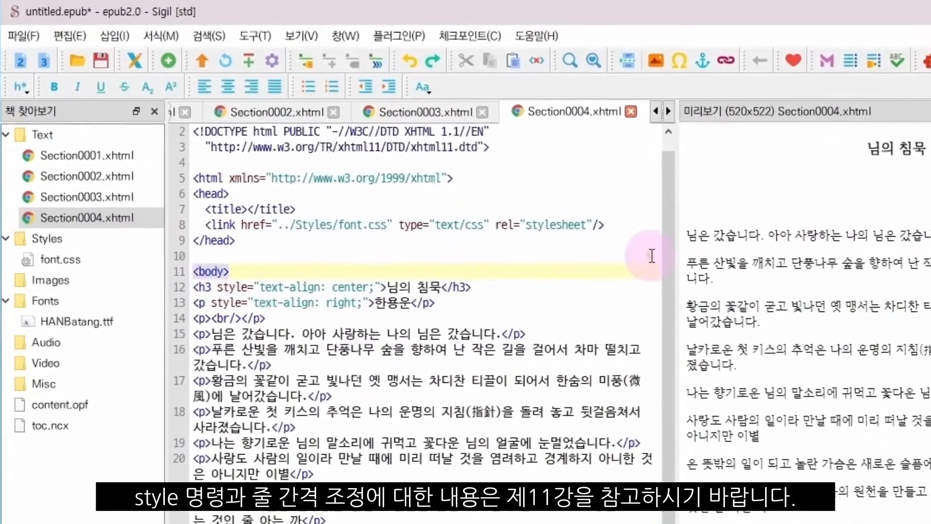
type("style-")
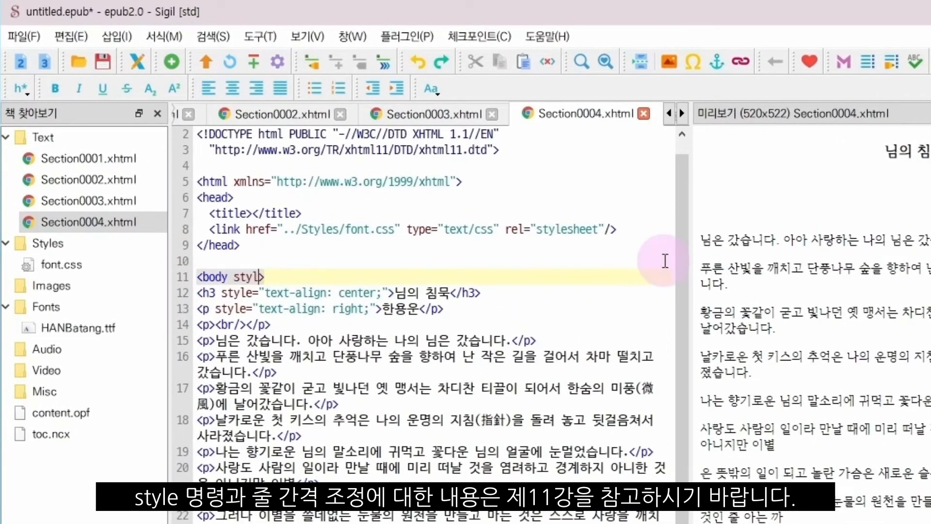
key("BackSpace")
type("=\"line-height: 1")
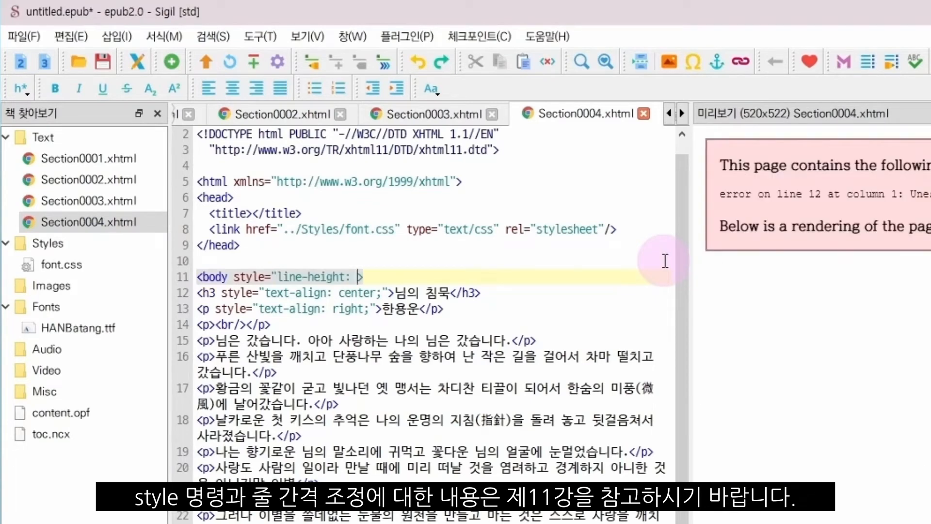
type(".8;\"")
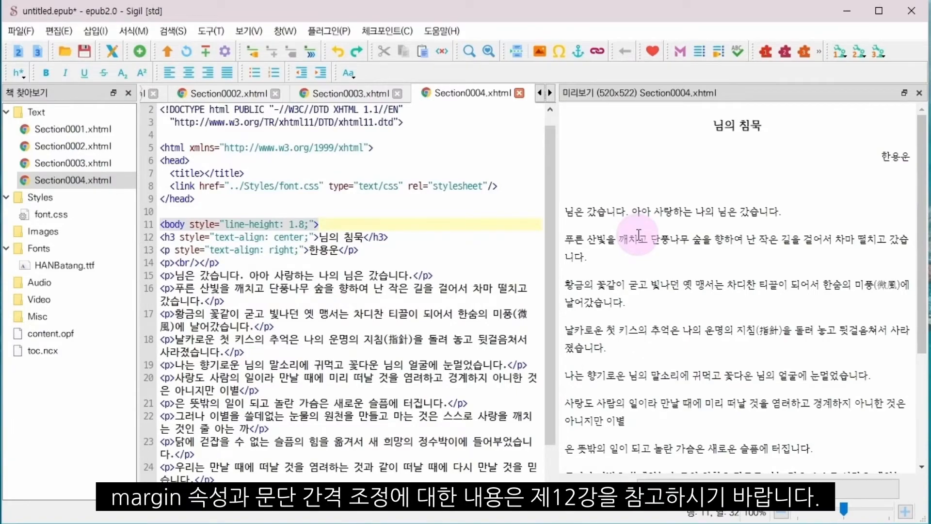
Add style="margin: 0;" to the paragraph tag of the first verse line in Section0004.xhtml
left_click(170, 277)
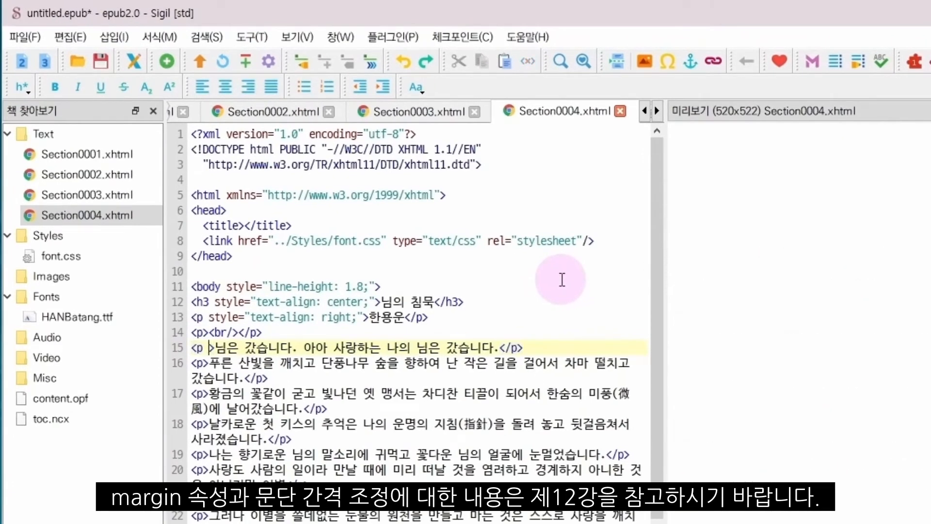
type("style=")
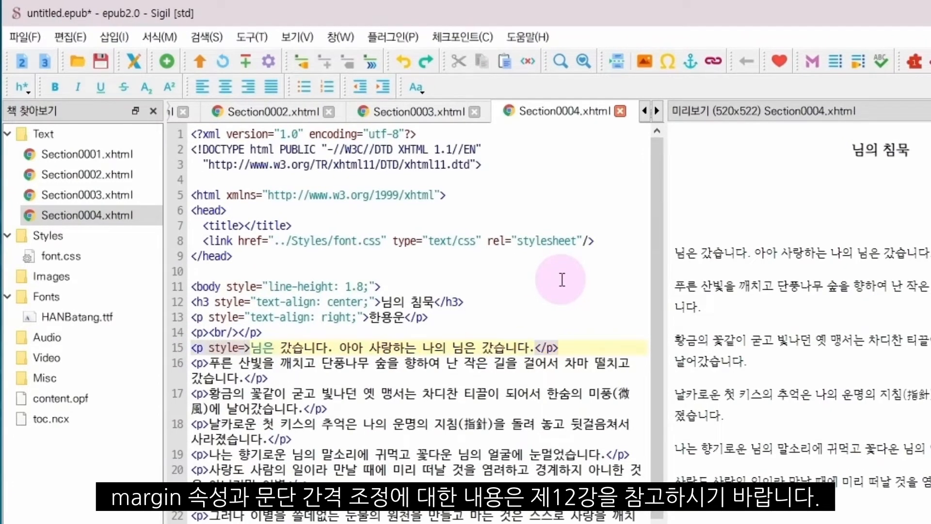
type("\"\"")
type("margin:")
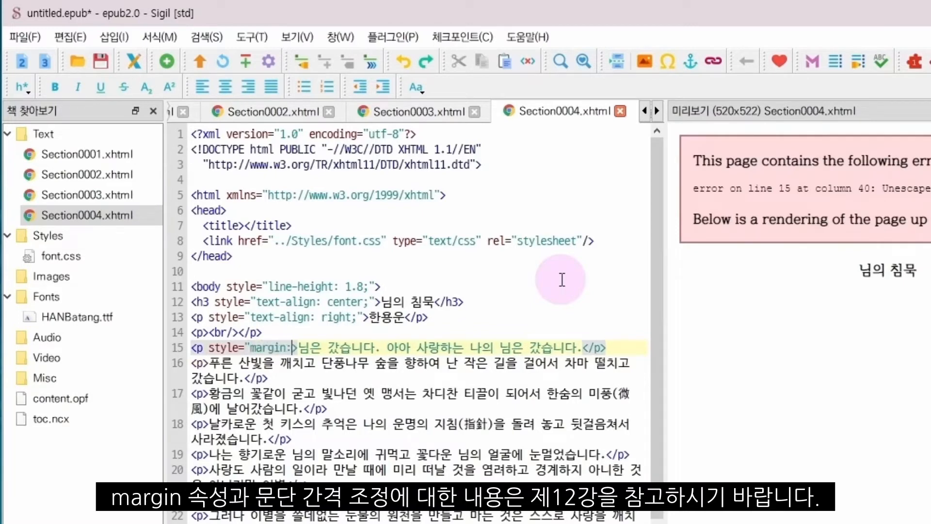
type(" 0")
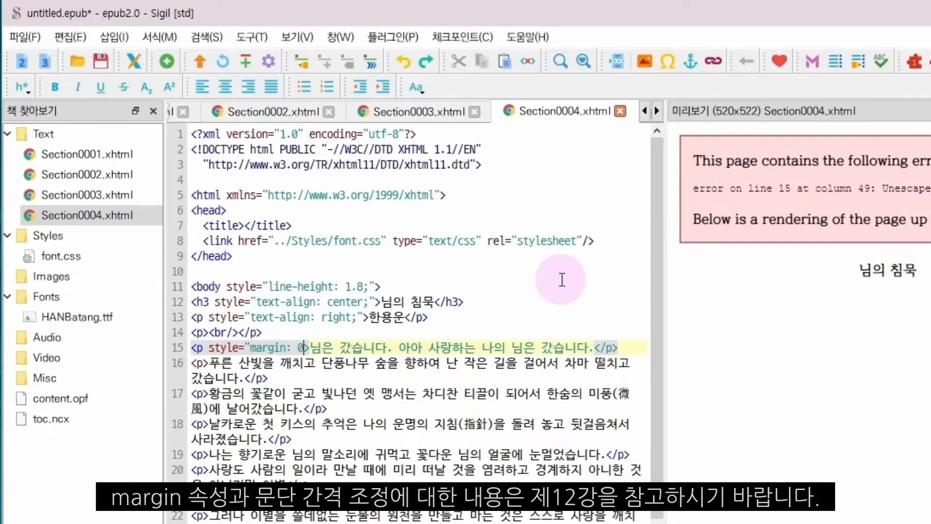
type(";\"")
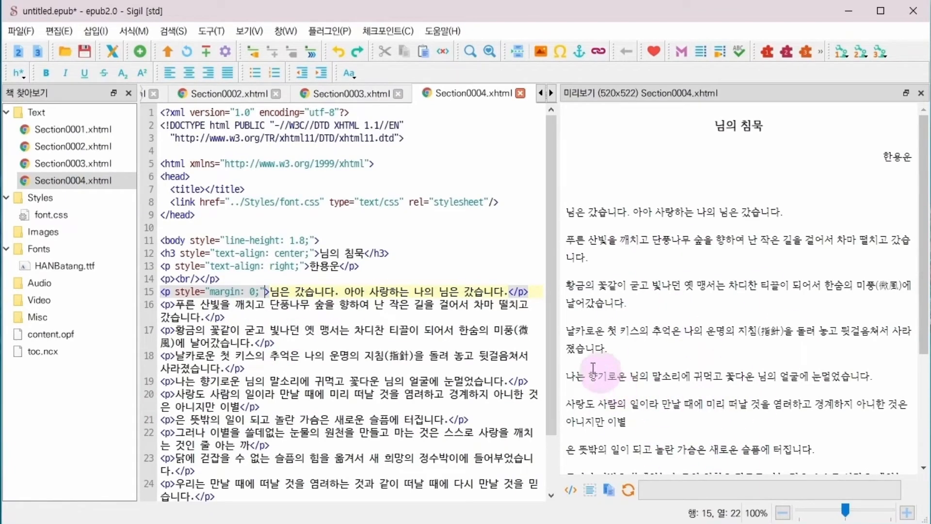
Open Section0004.xhtml in PageEdit, then merge the second and third verse lines into the zero-margin paragraph and split each off again
left_click(112, 50)
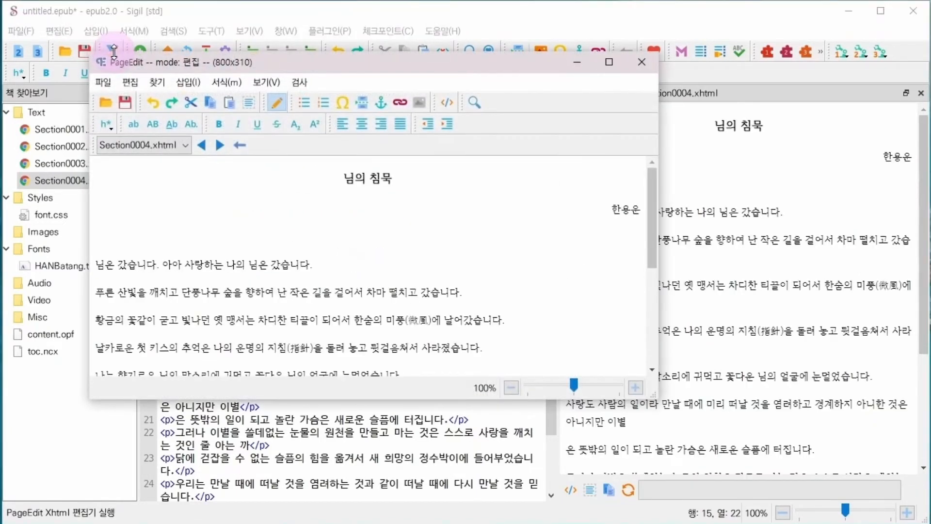
left_click(313, 264)
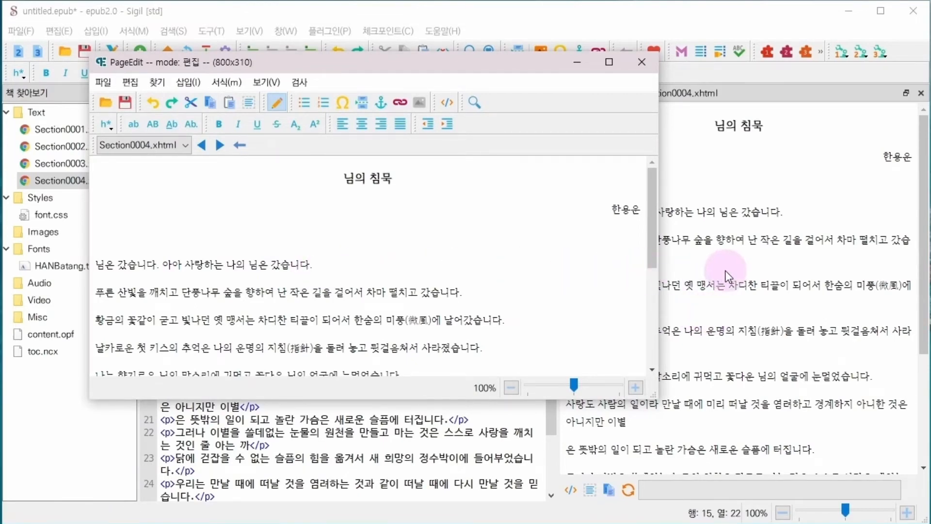
key("Delete")
key("shift+Return")
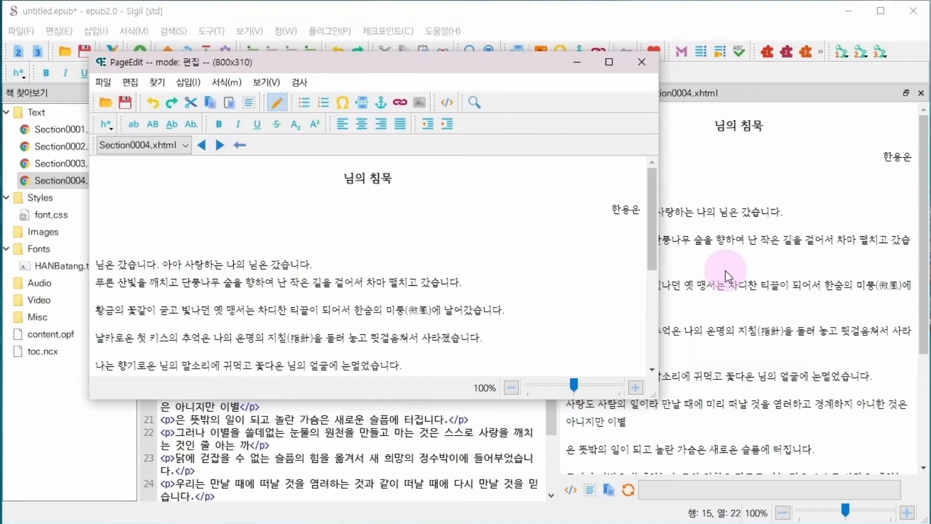
key("Delete")
key("shift+Return")
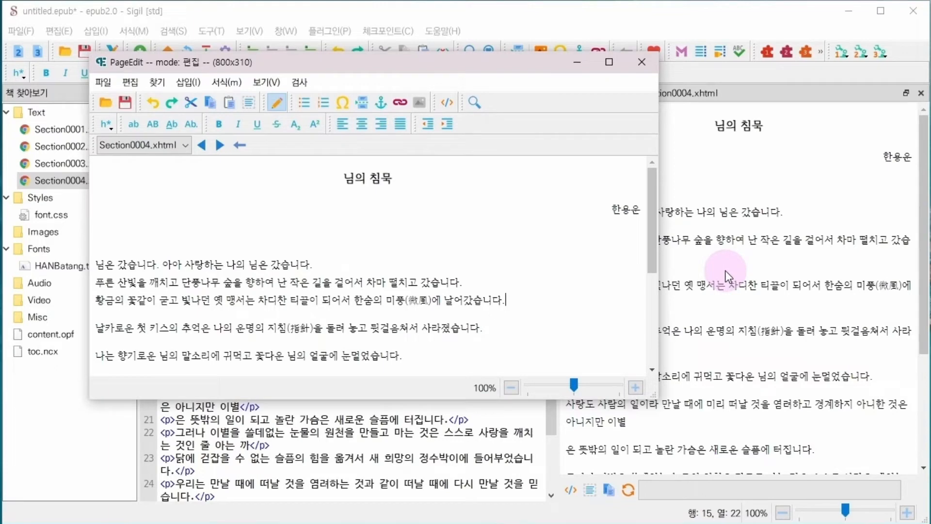
Carry the zero margin through the remaining verse lines the same way, leaving the broken sentences at 이별은 and 까닭에 joined
key("Delete")
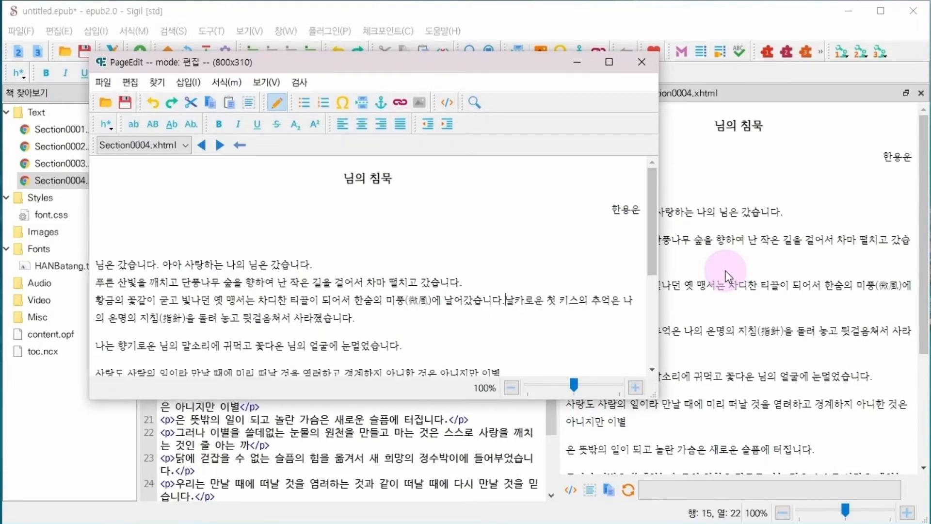
key("shift+Return")
key("Delete")
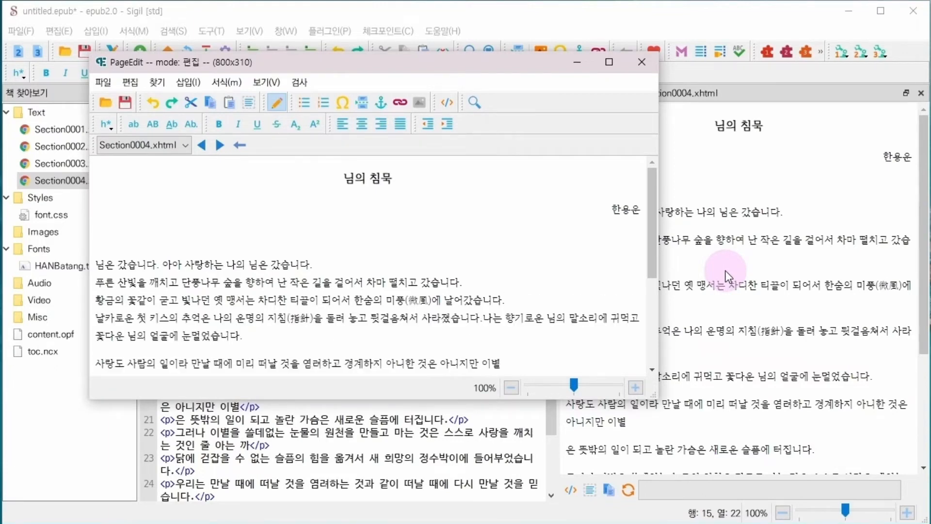
key("shift+Return")
key("End")
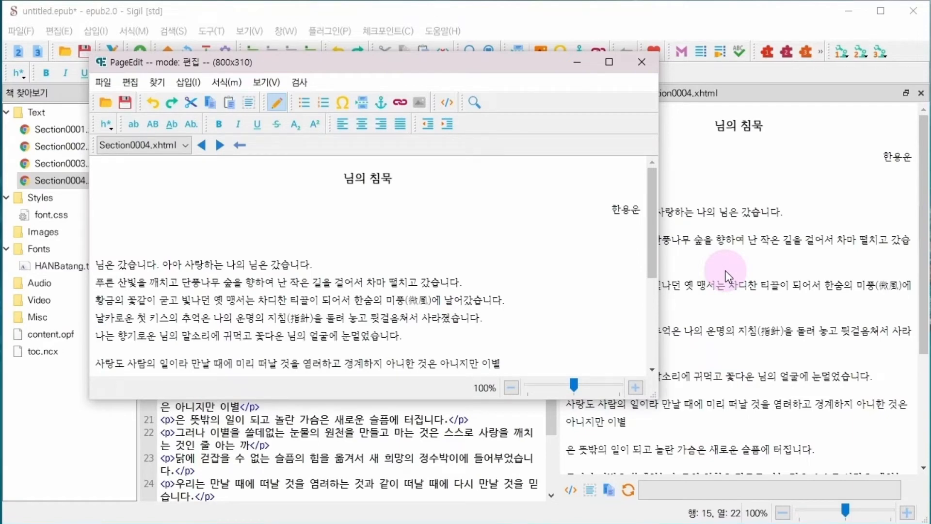
key("Delete")
key("shift+Return")
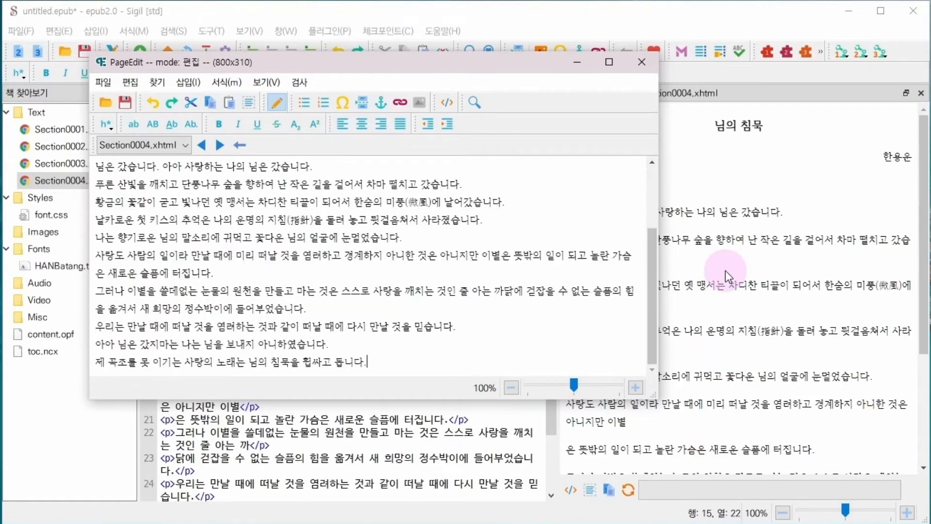
Save the reworked 님의 침묵 page and exit PageEdit
left_click(128, 105)
left_click(107, 85)
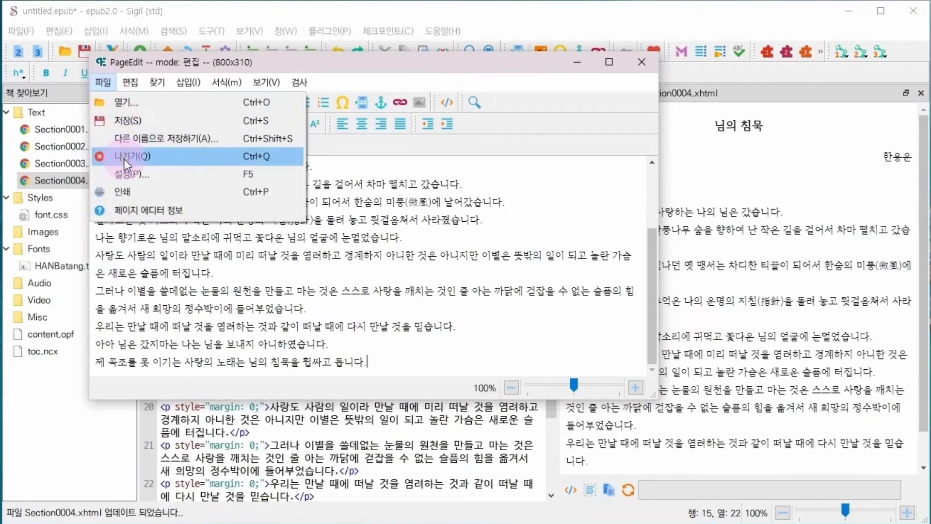
left_click(124, 159)
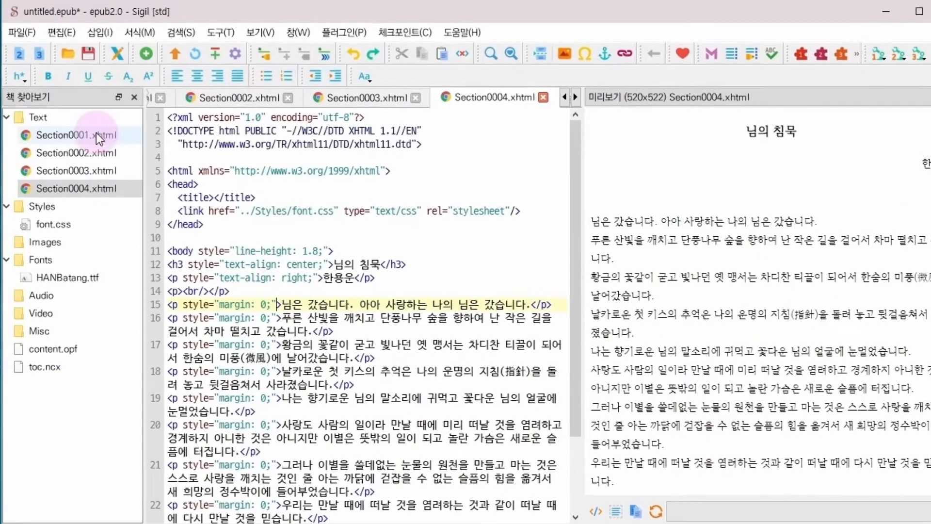
Rename Section0001.xhtml as 김영랑.xhtml and accept the non-ASCII file name
left_click(96, 135)
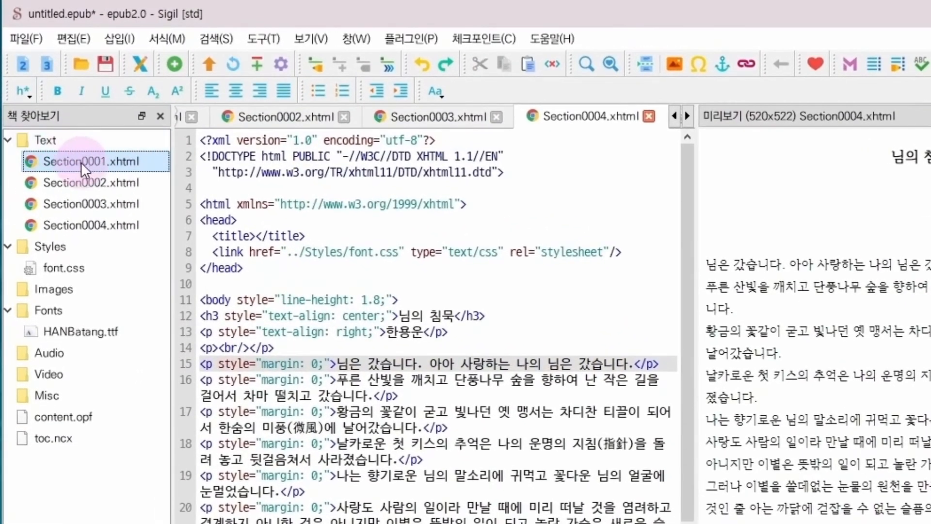
double_click(83, 161)
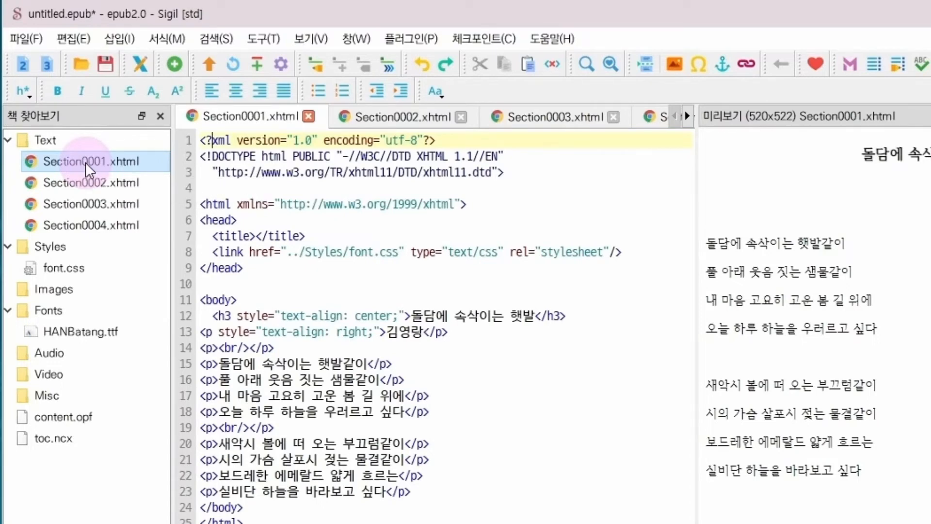
left_click(86, 162)
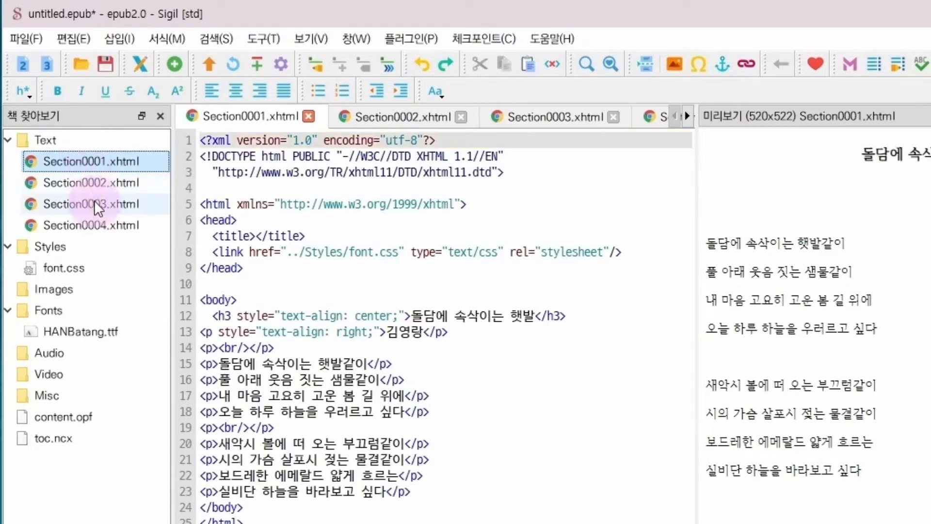
left_click(97, 207)
left_click(97, 221)
left_click(94, 163)
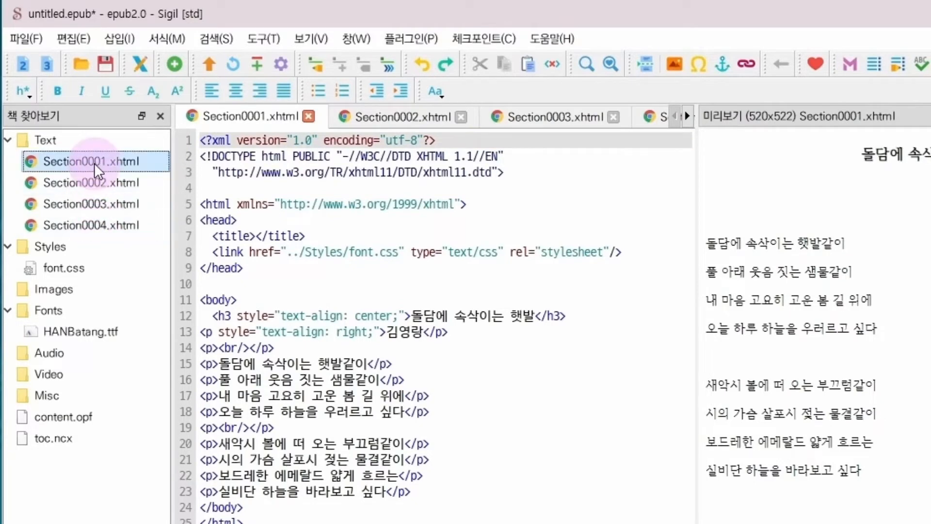
right_click(108, 160)
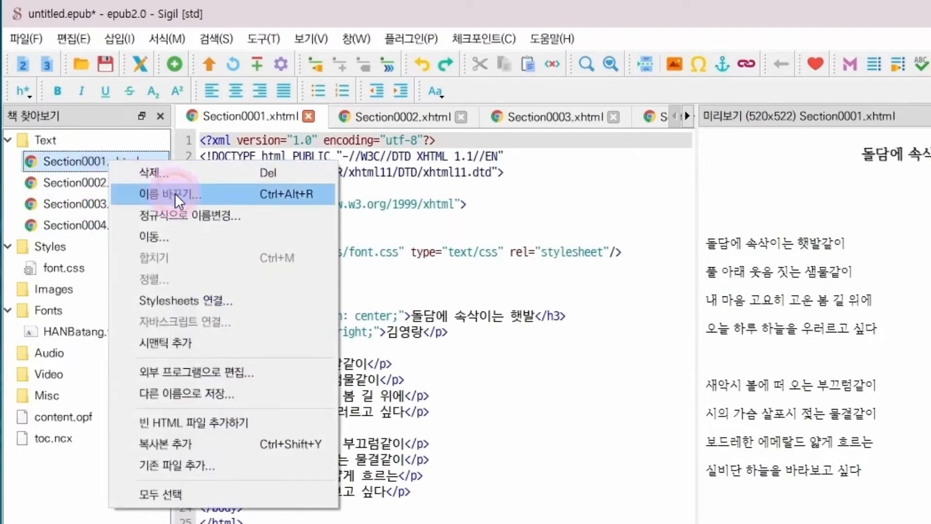
left_click(175, 193)
type("김영라ㅇ")
key("Return")
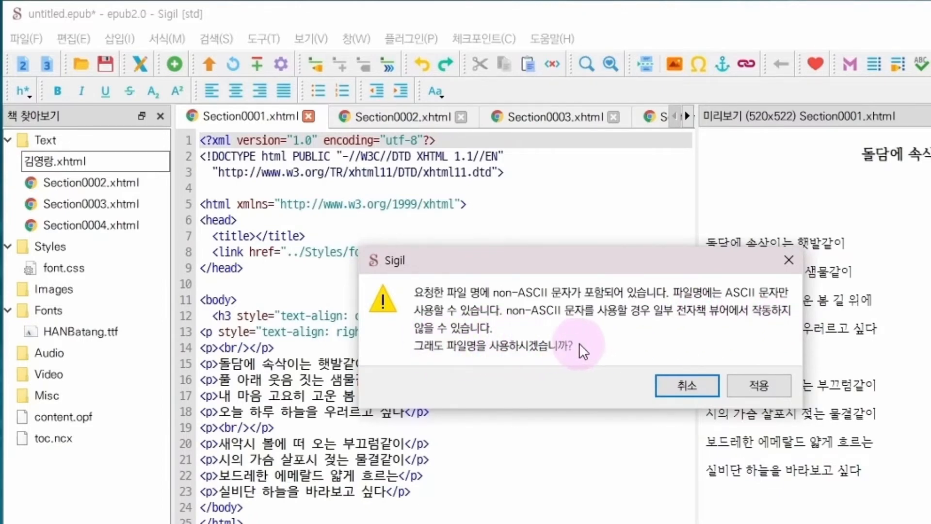
left_click(762, 386)
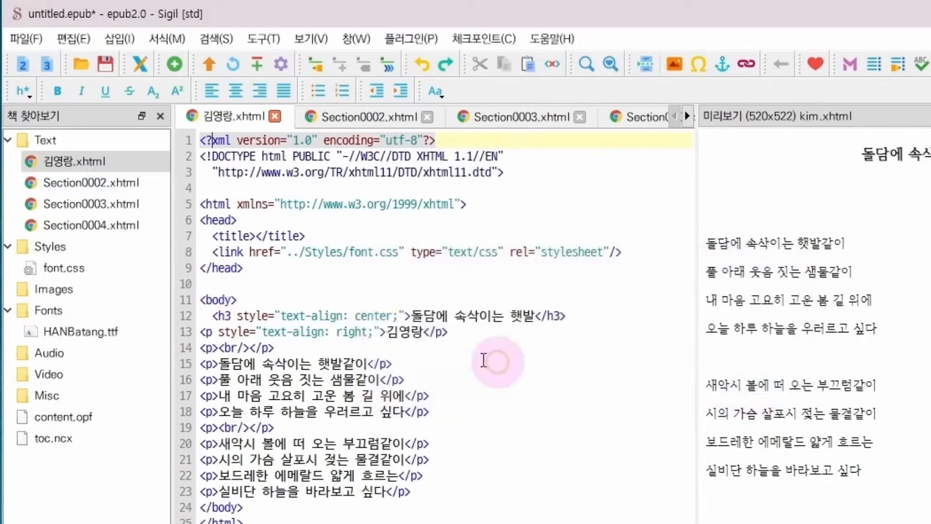
Rename Section0002.xhtml as 김소월.xhtml and accept the non-ASCII file name
double_click(117, 185)
right_click(117, 185)
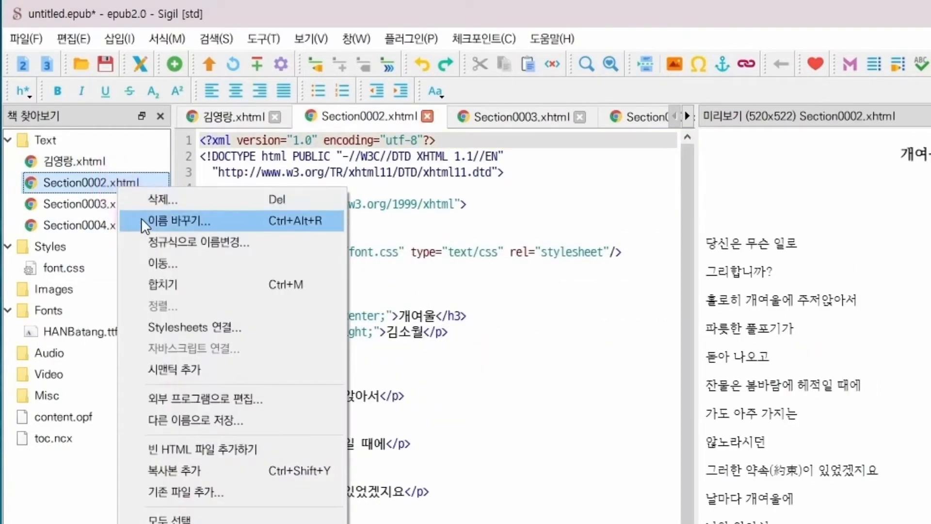
left_click(141, 214)
type("김ㅅ")
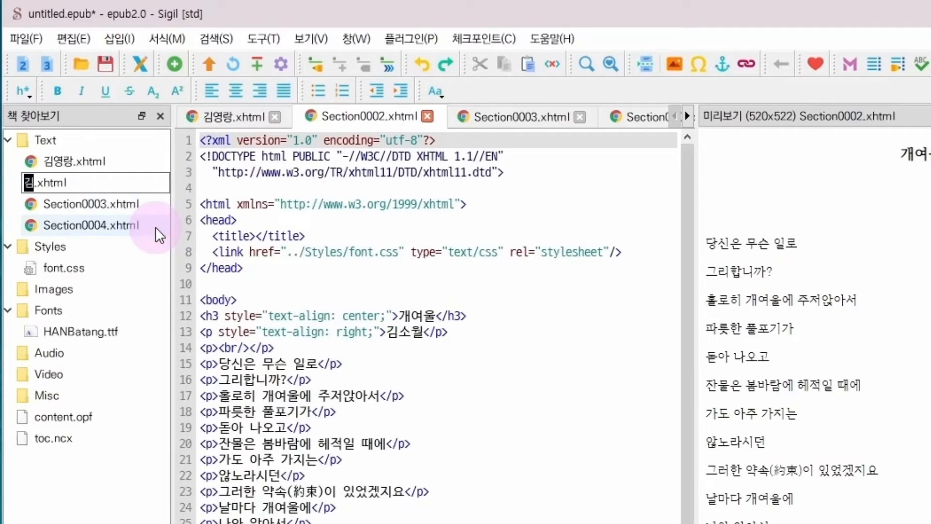
type("ㅗ월")
key("Return")
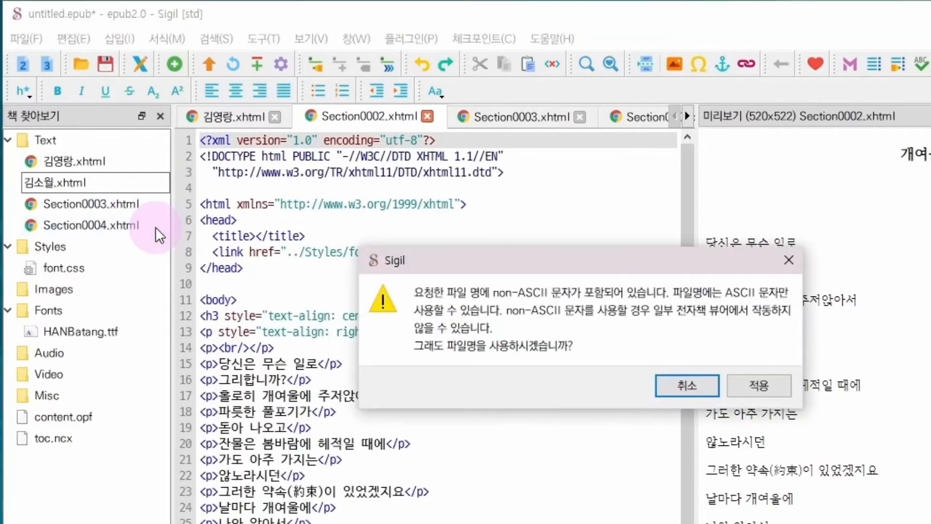
key("Return")
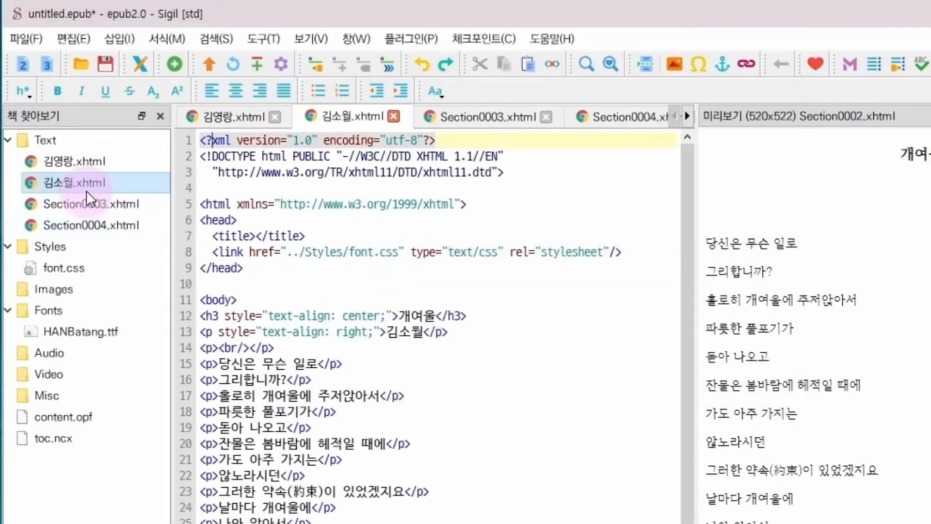
Rename Section0003.xhtml as 정지용.xhtml and accept the non-ASCII file name
double_click(97, 200)
right_click(97, 200)
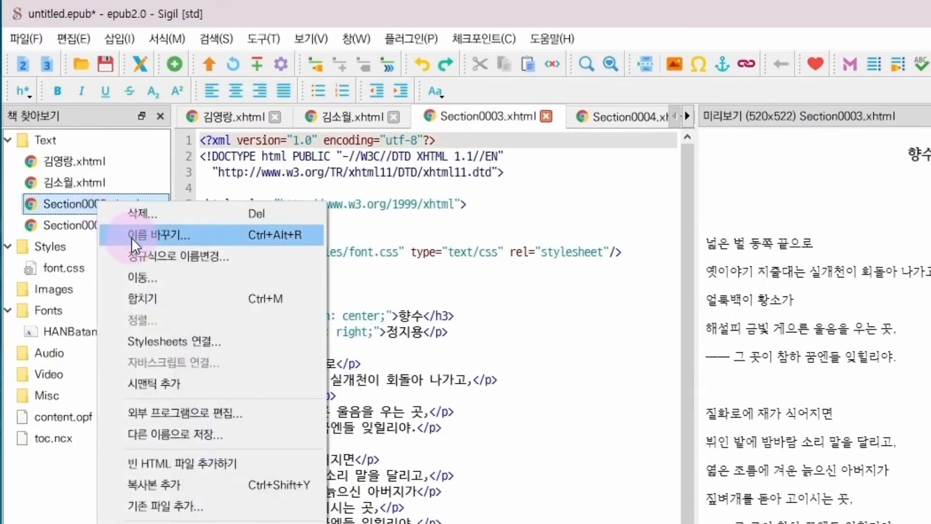
left_click(146, 235)
type("정징")
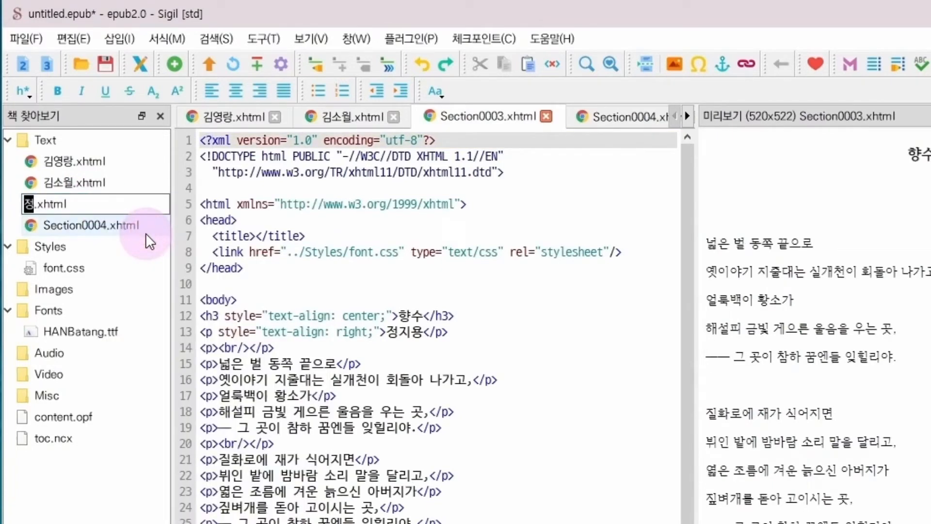
type("용")
key("Return")
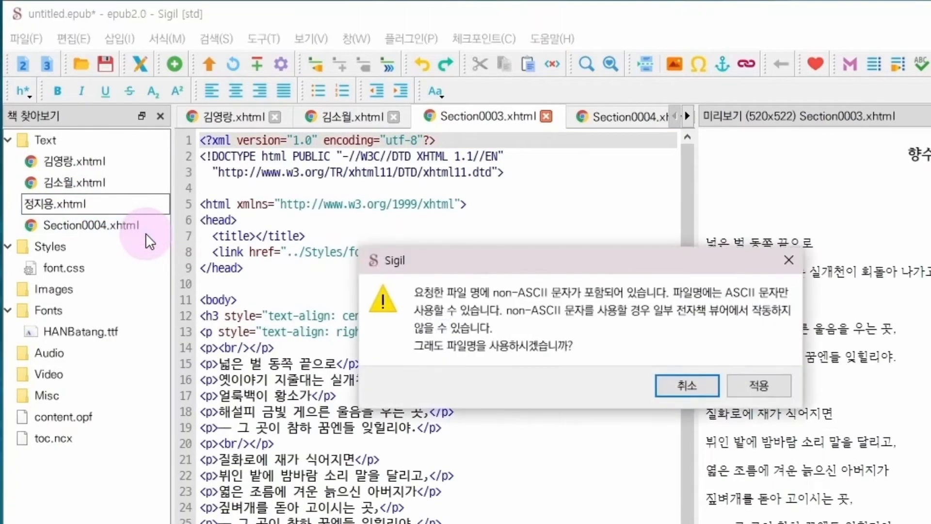
key("Return")
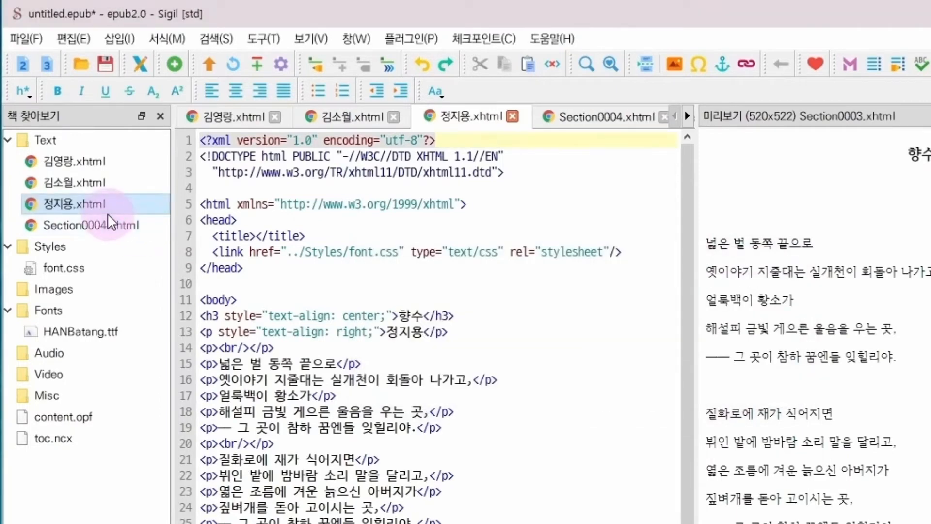
Rename Section0004.xhtml as 한용운.xhtml and accept the non-ASCII file name
double_click(116, 223)
right_click(115, 223)
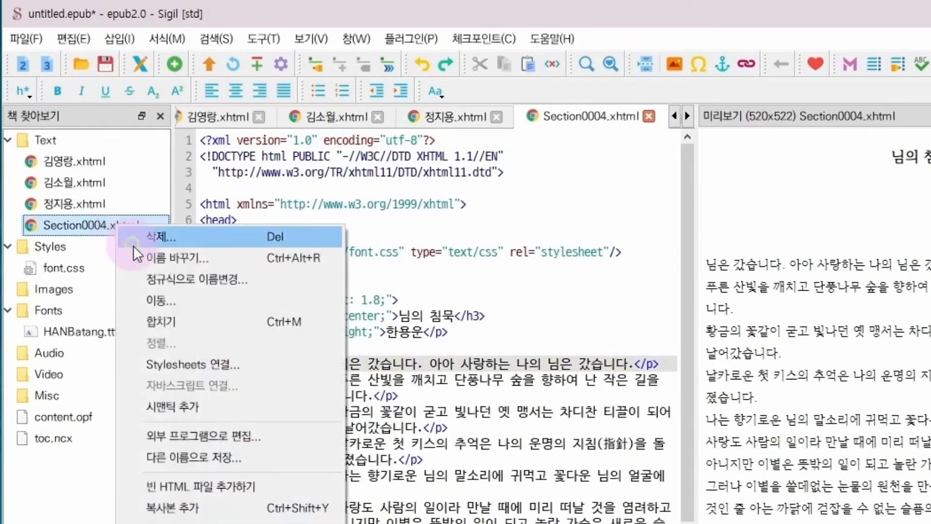
left_click(193, 258)
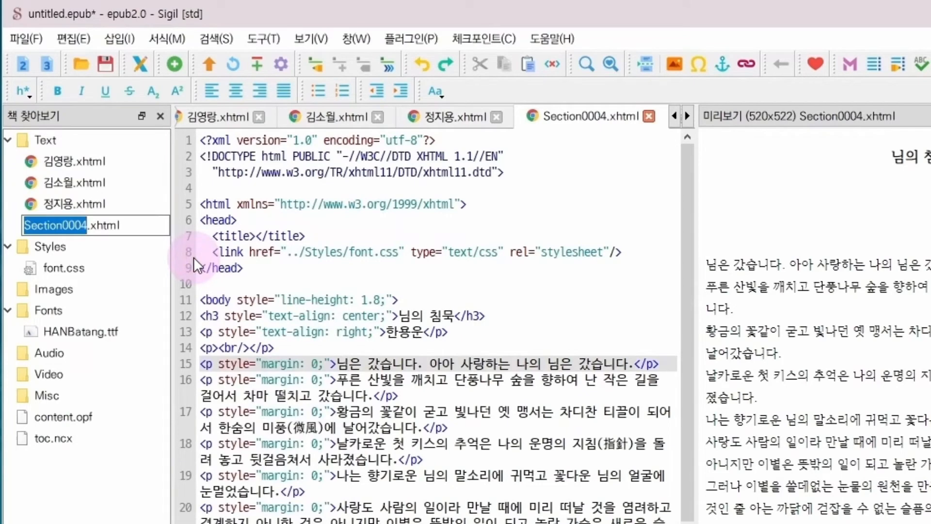
type("한ㅇ")
type("ㄴ")
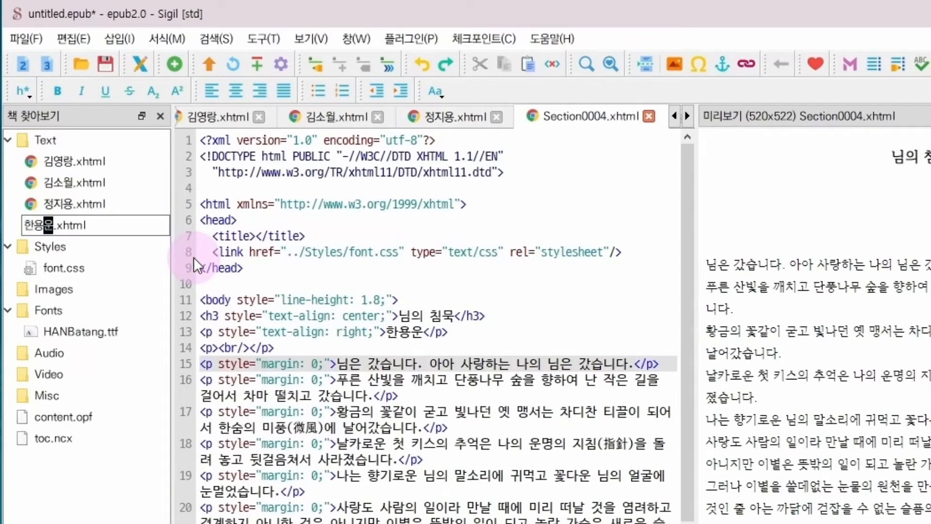
key("Return")
left_click(772, 391)
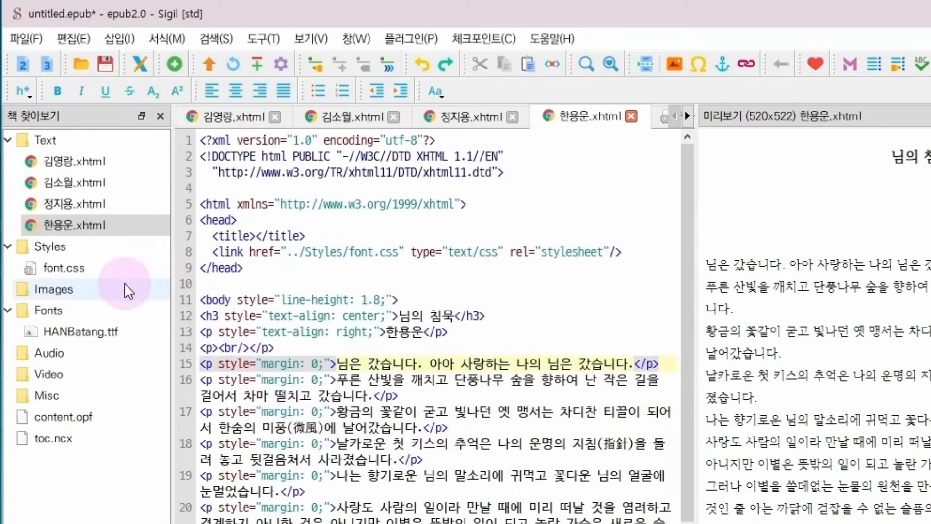
Open 김영랑.xhtml and generate the table of contents with all four h3 poem titles included
double_click(98, 162)
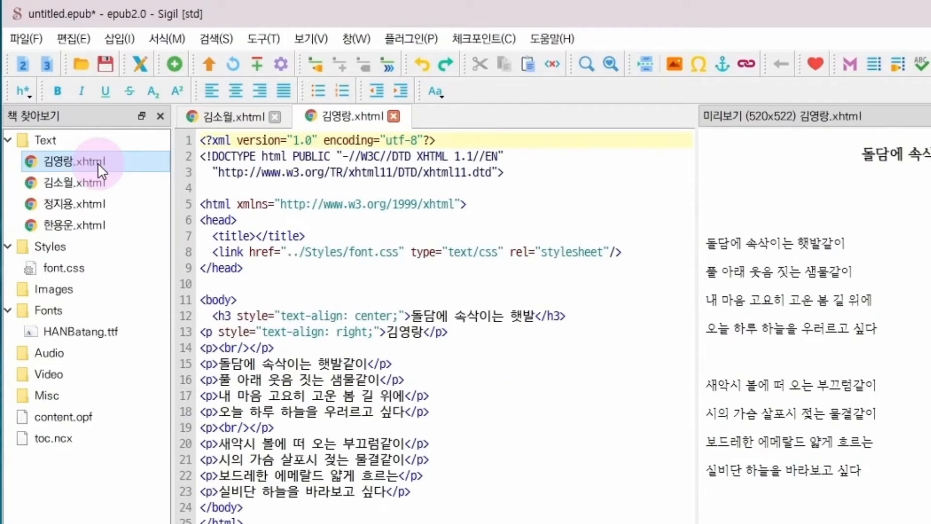
left_click(266, 38)
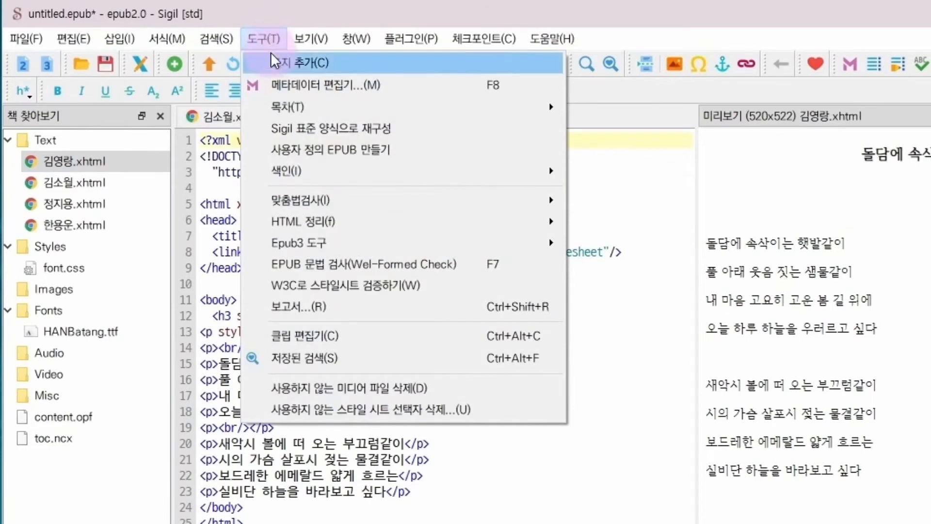
mouse_move(352, 110)
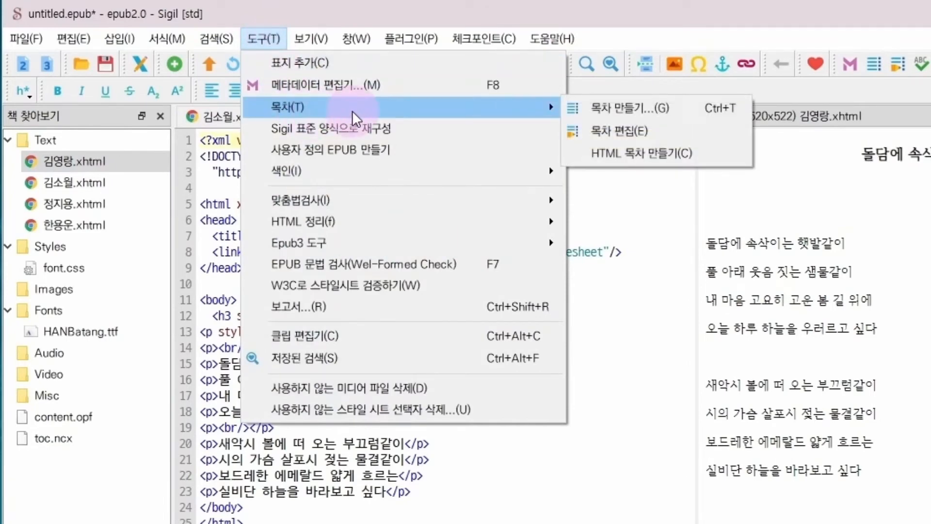
left_click(676, 110)
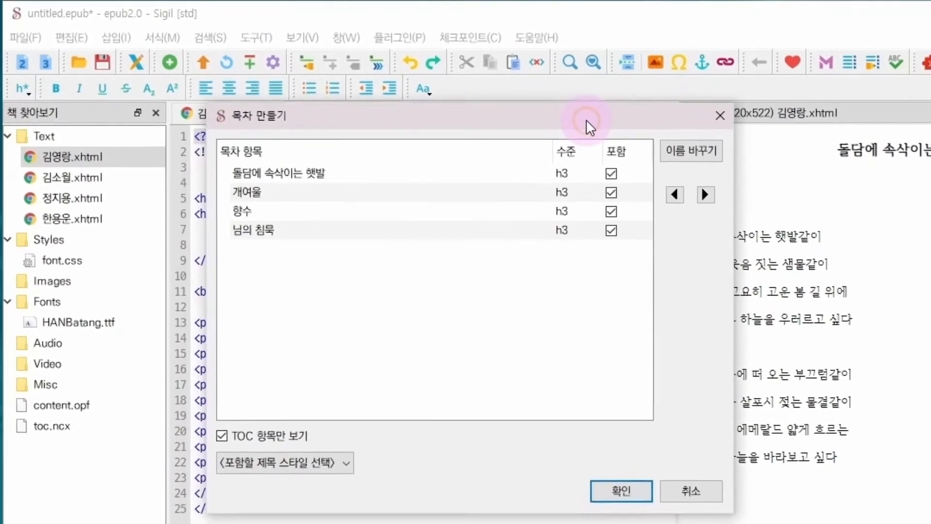
left_click_drag(586, 121, 550, 104)
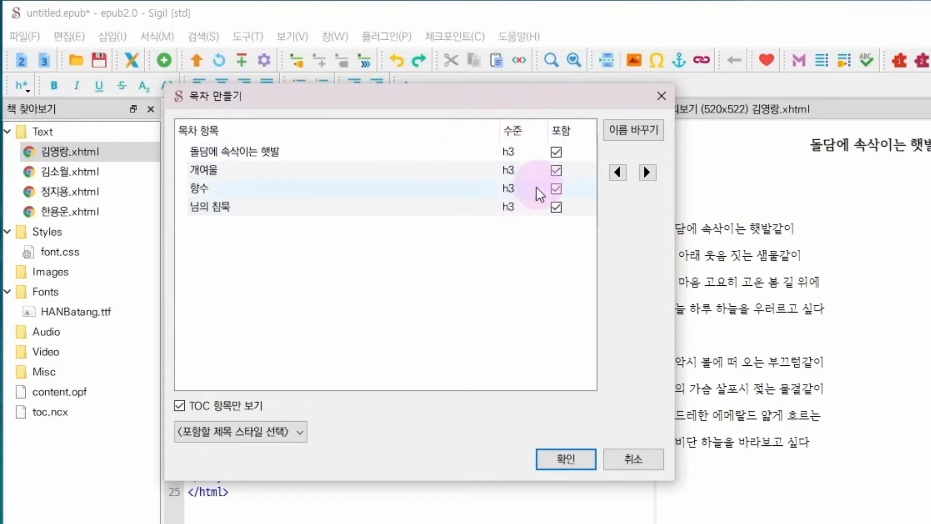
left_click(510, 214)
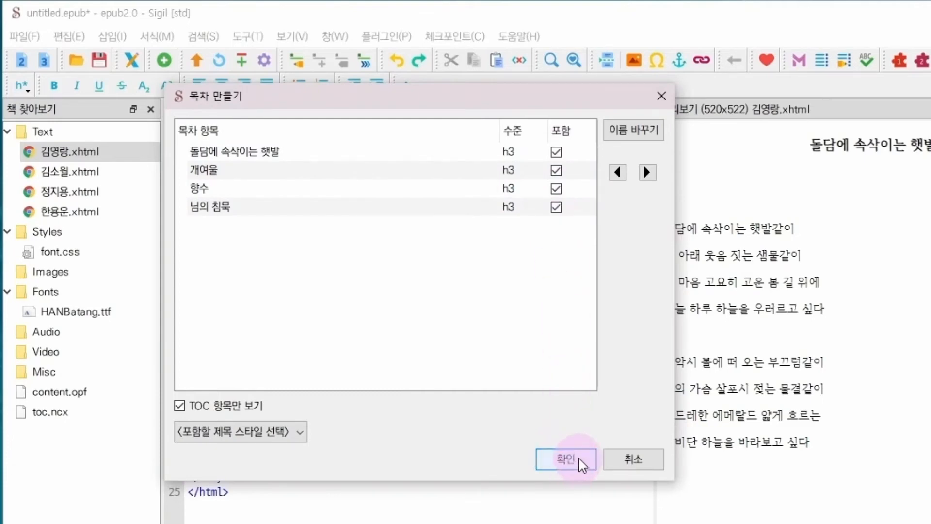
left_click(565, 459)
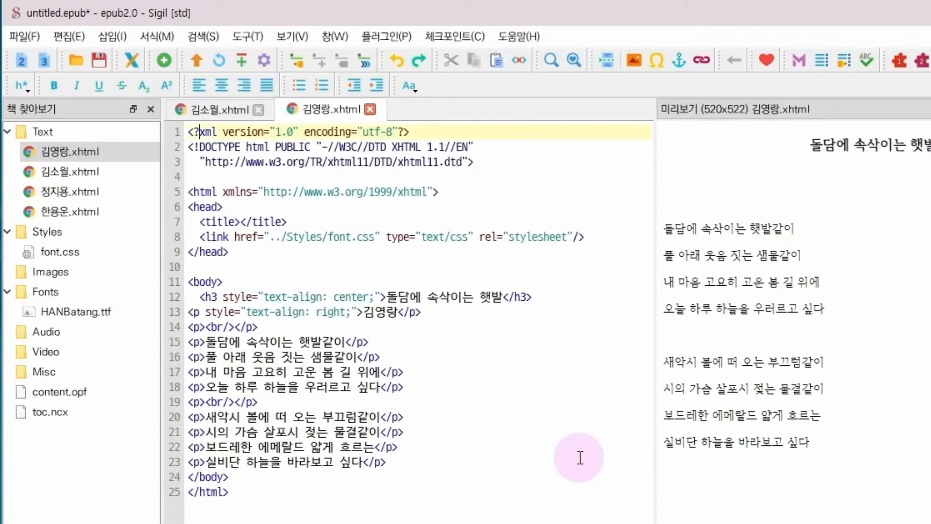
Show the table of contents beside the code and follow its 님의 침묵 and 개여울 entries to their pages
left_click(294, 37)
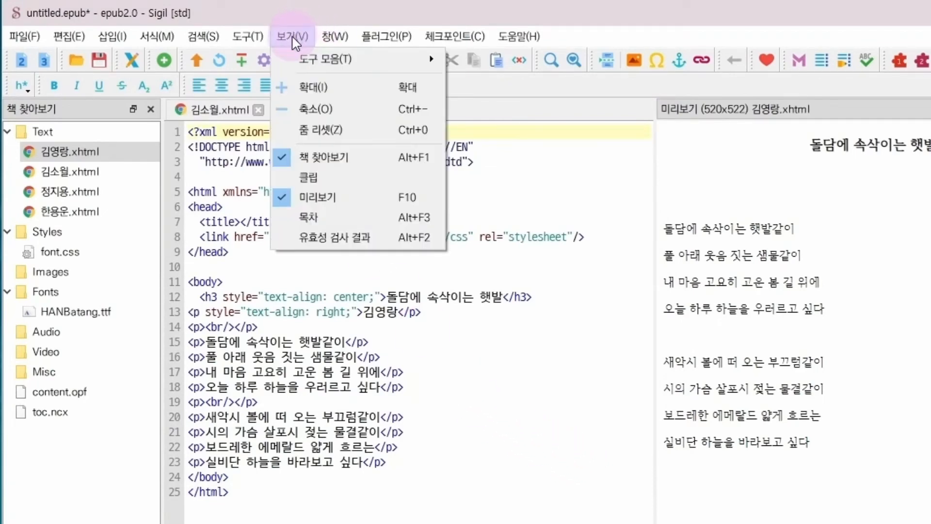
left_click(326, 224)
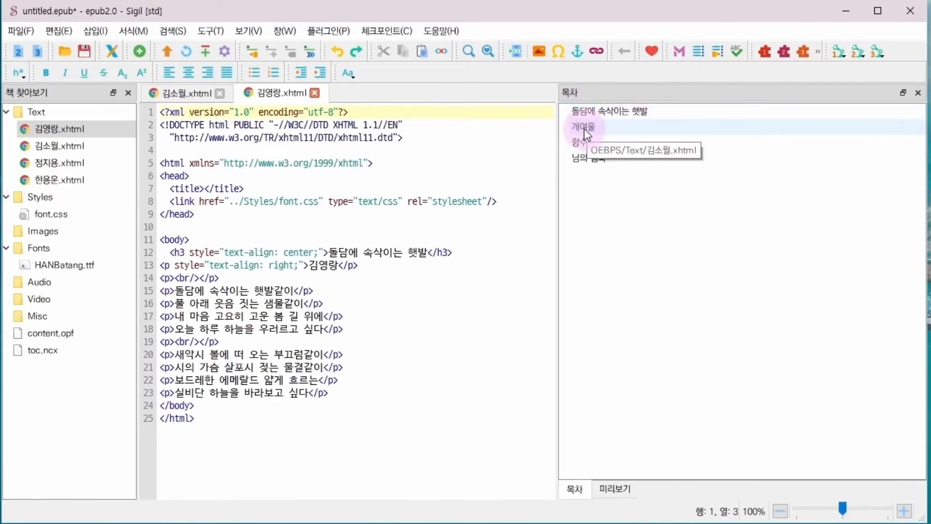
left_click(592, 159)
left_click(595, 159)
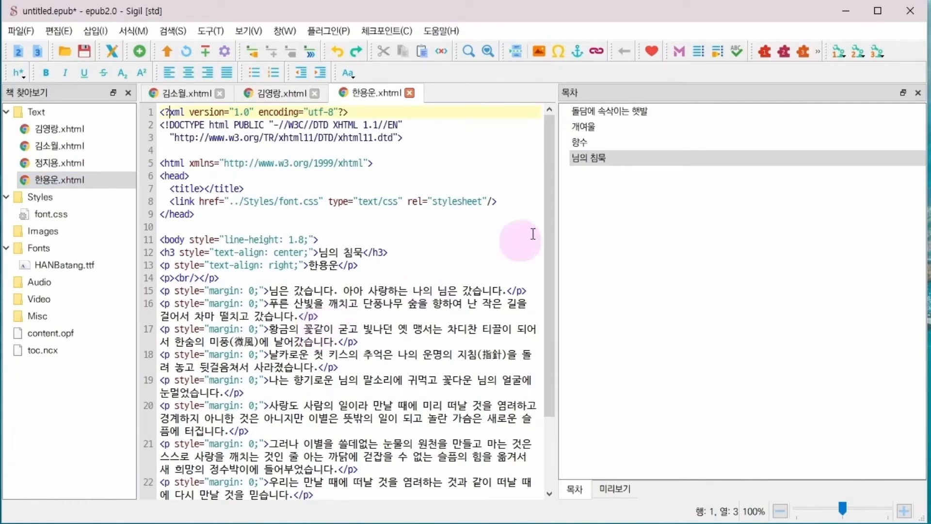
left_click(597, 127)
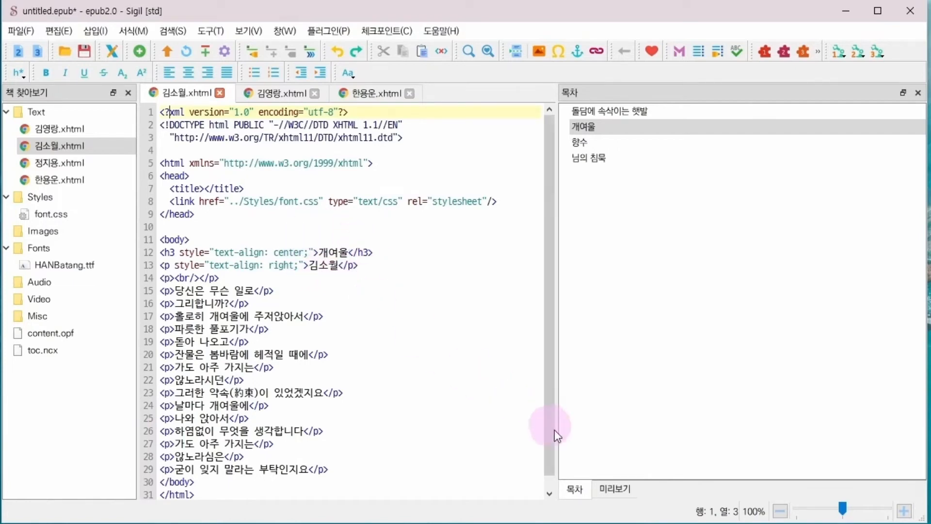
Check the 개여울 page in the preview, then follow the 향수 contents entry and return to the preview
left_click(624, 491)
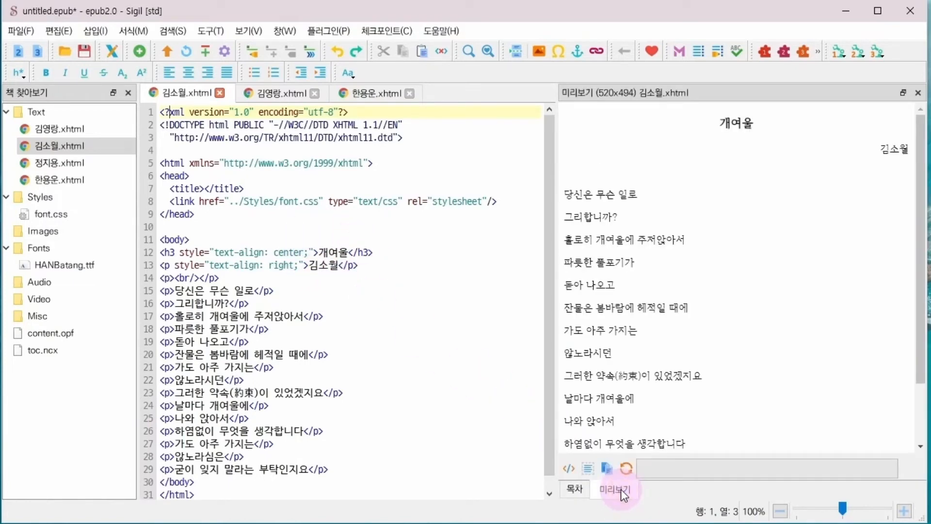
left_click(576, 490)
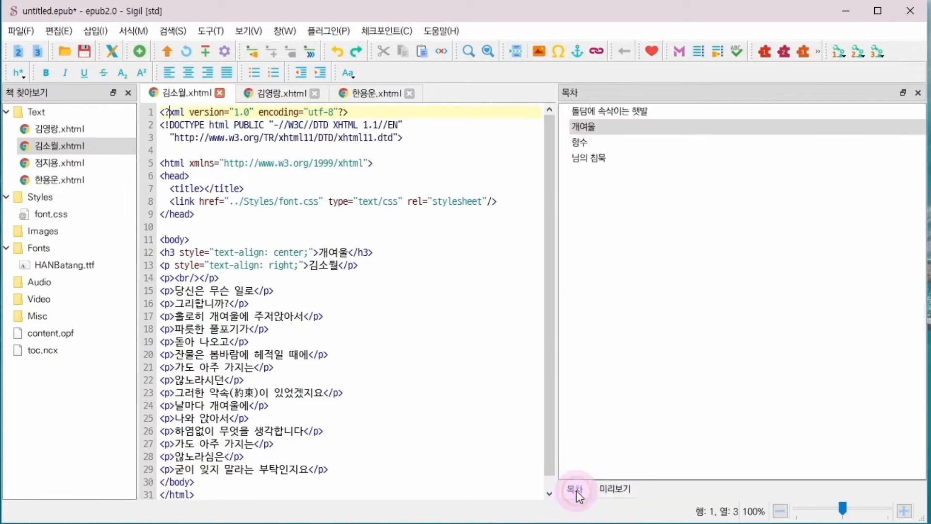
left_click(585, 144)
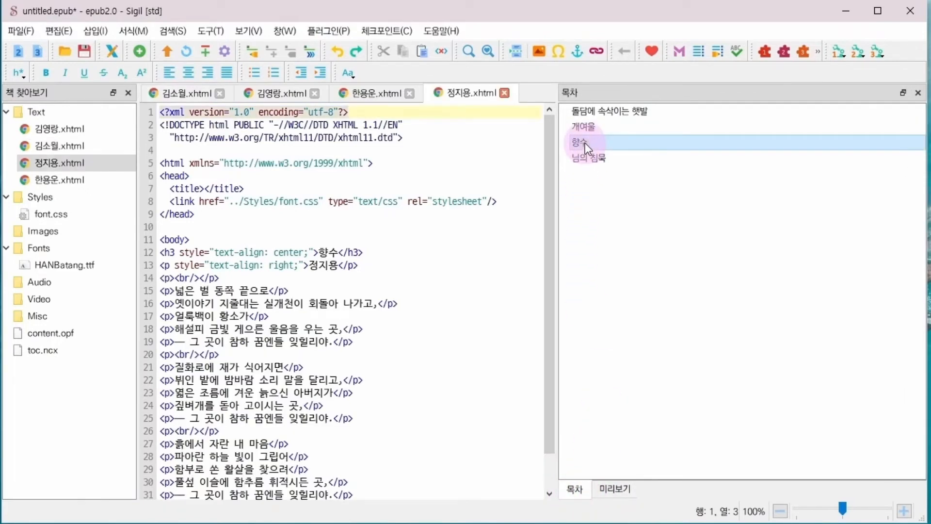
left_click(616, 489)
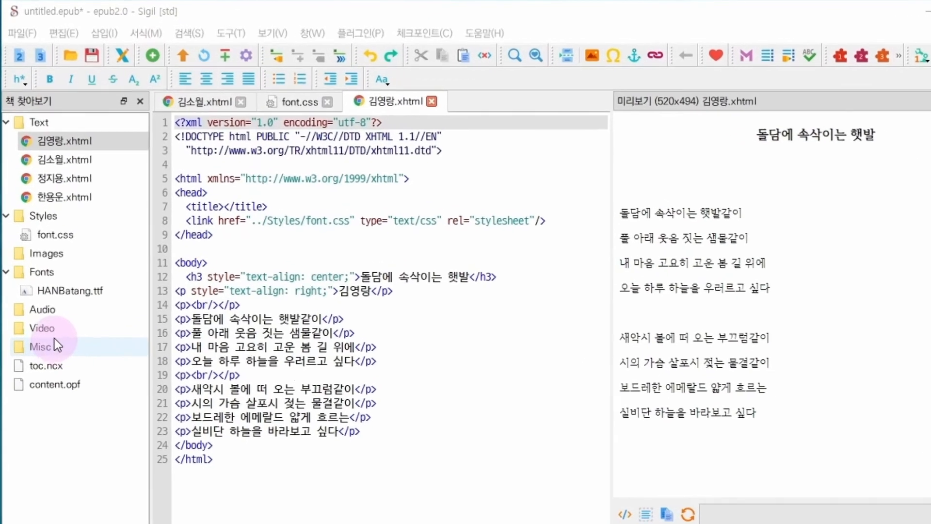
Add the existing image 시집표지.png from the 시집 folder on drive G: to Images and open it to view the whole cover
left_click(80, 272)
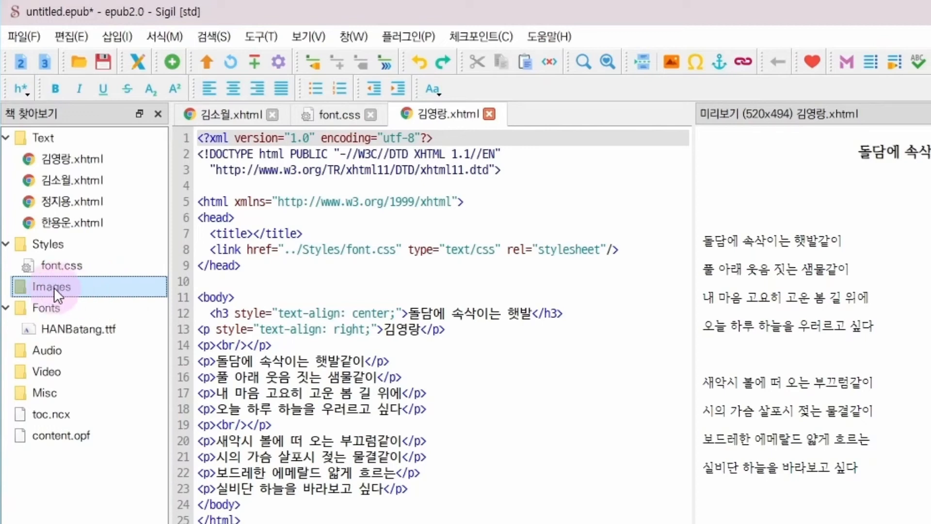
right_click(98, 287)
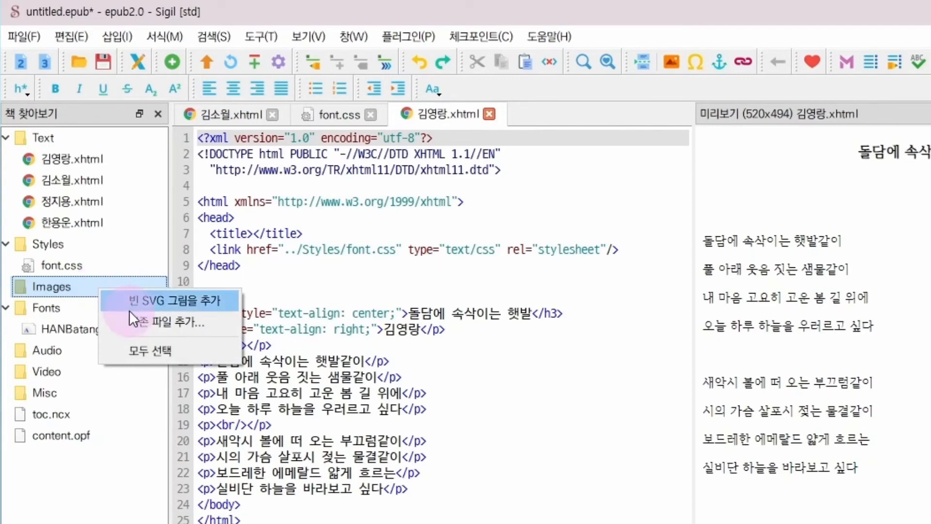
left_click(187, 322)
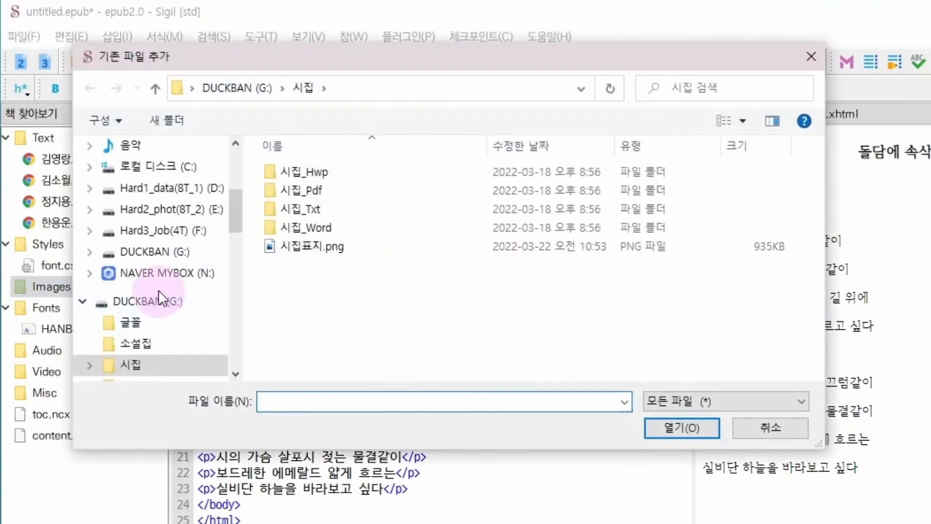
left_click(156, 251)
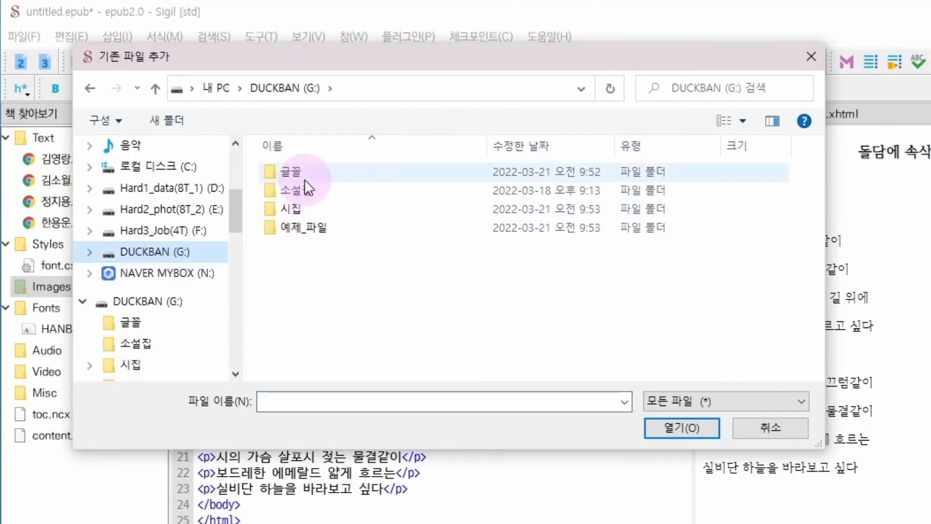
left_click(298, 209)
double_click(299, 209)
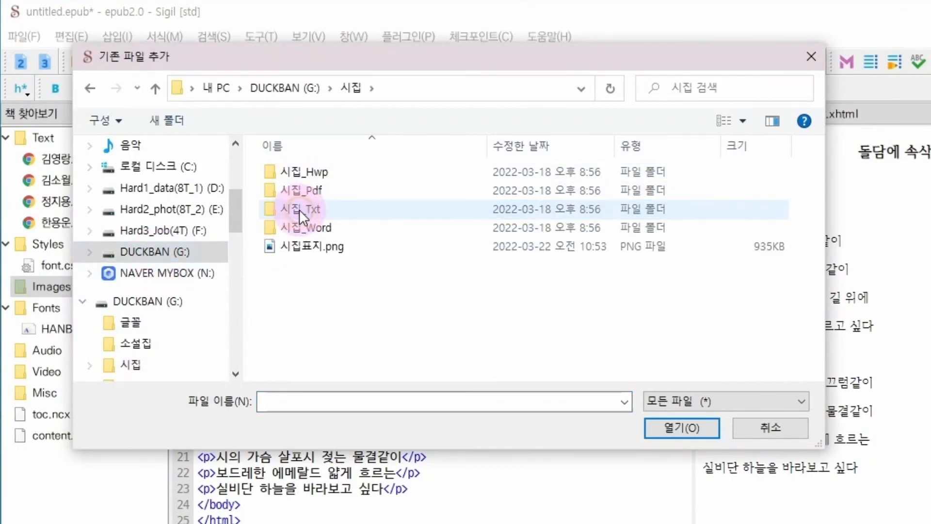
double_click(313, 247)
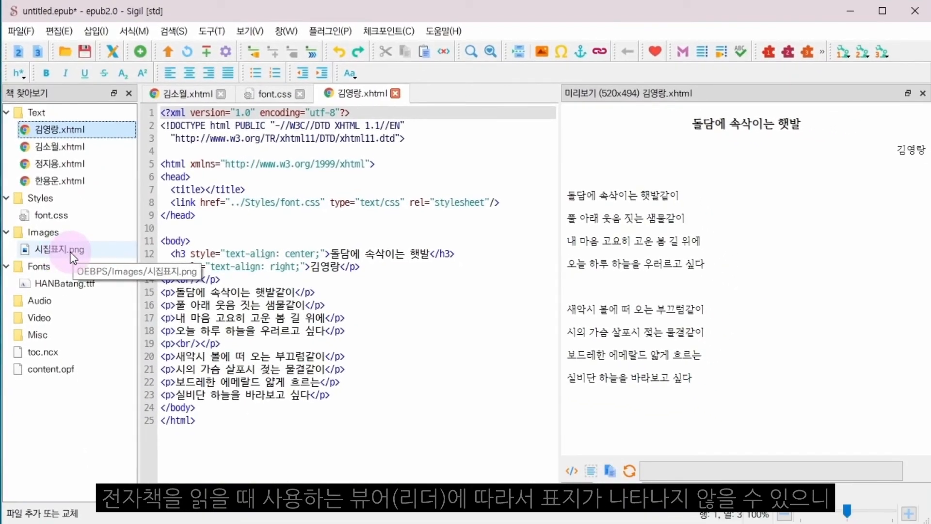
double_click(71, 251)
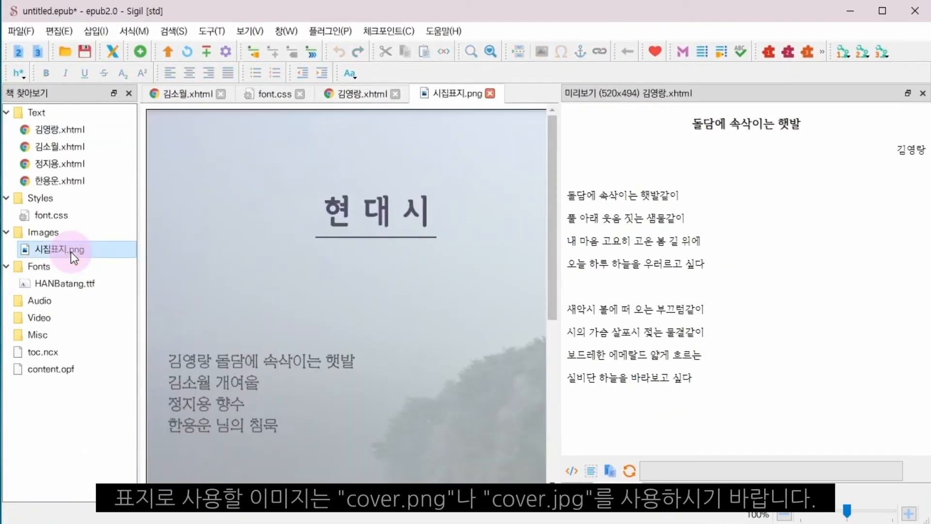
scroll(394, 368, "down", 5)
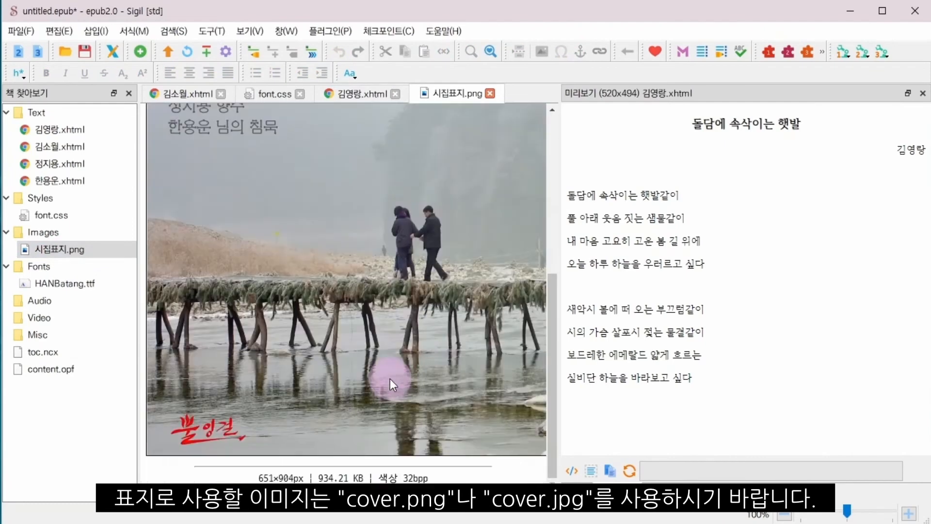
Look over the cover image 시집표지.png from its lower edge up to the title, then close it
mouse_move(269, 492)
left_mouse_down()
mouse_move(405, 509)
mouse_move(271, 498)
left_mouse_up()
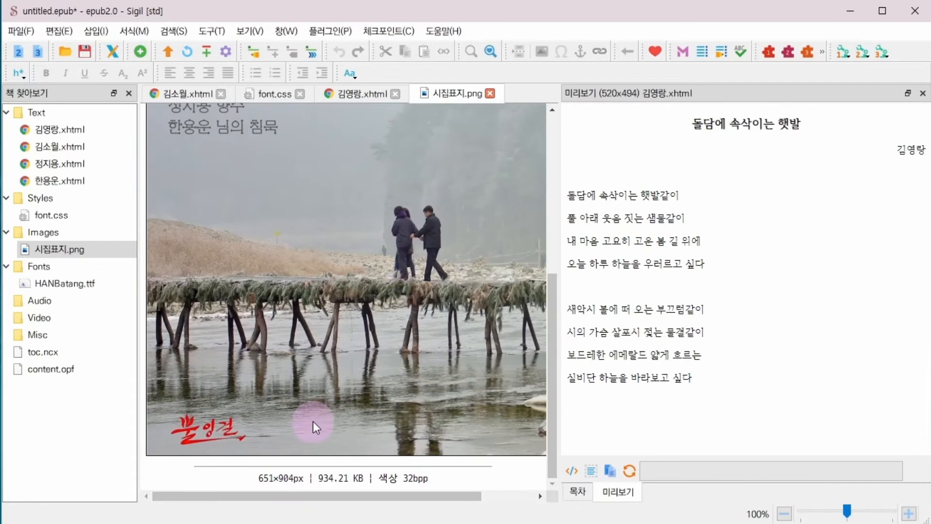
scroll(315, 416, "up", 4)
scroll(316, 415, "up", 2)
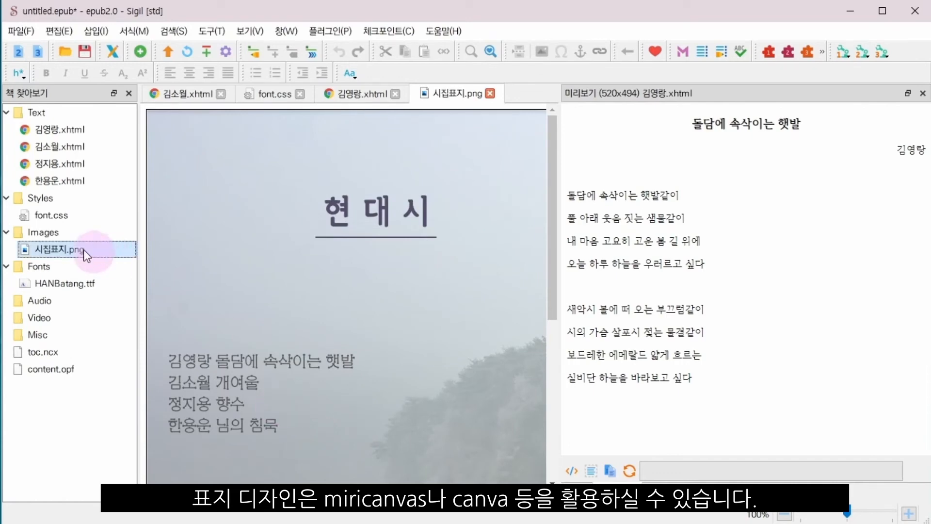
left_click(62, 232)
left_click(83, 251)
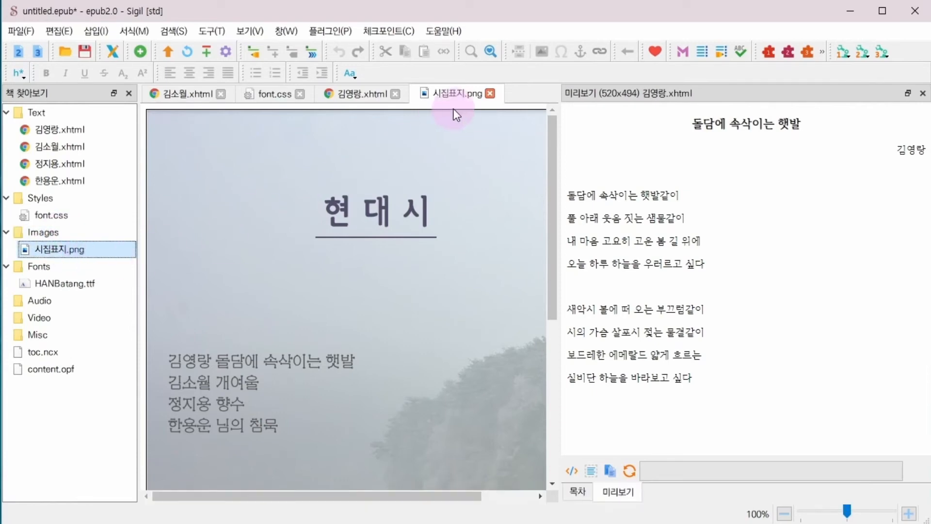
left_click(490, 94)
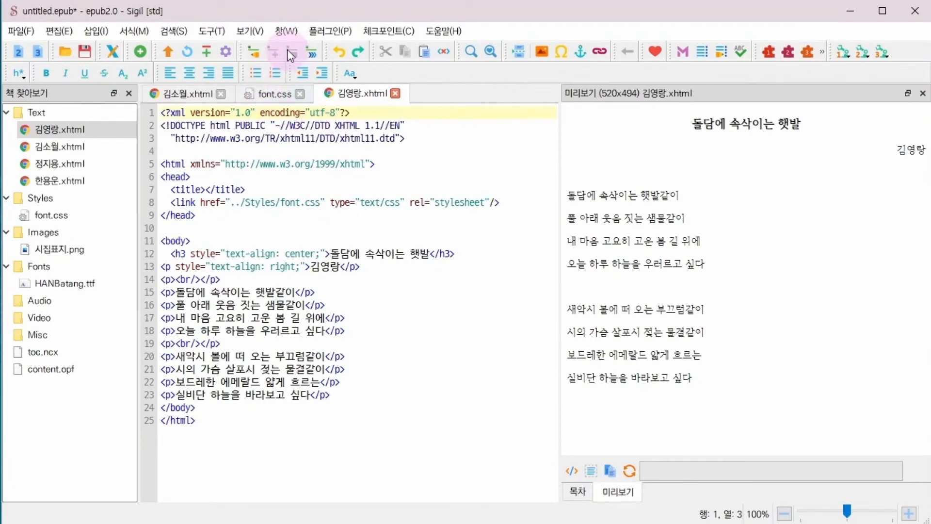
Add a cover to the book using the image 시집표지.png already in the Images folder
left_click(218, 30)
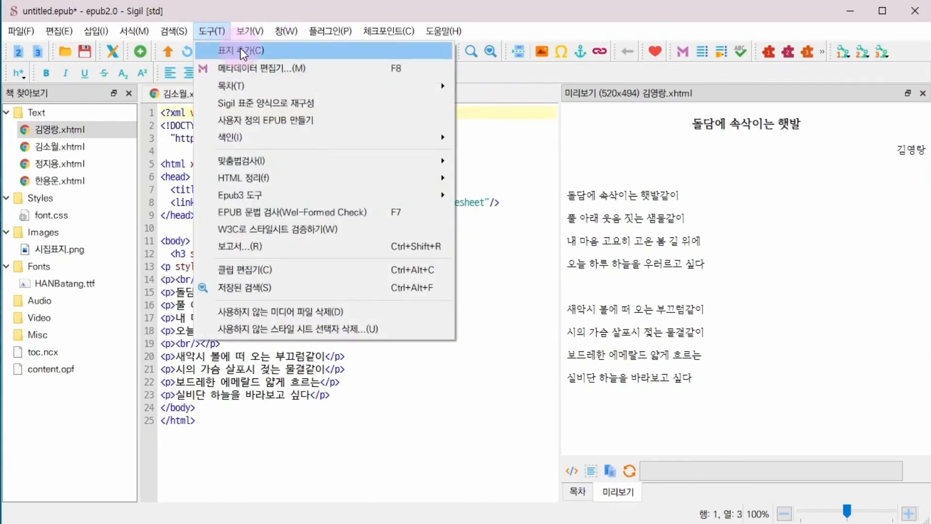
left_click(280, 53)
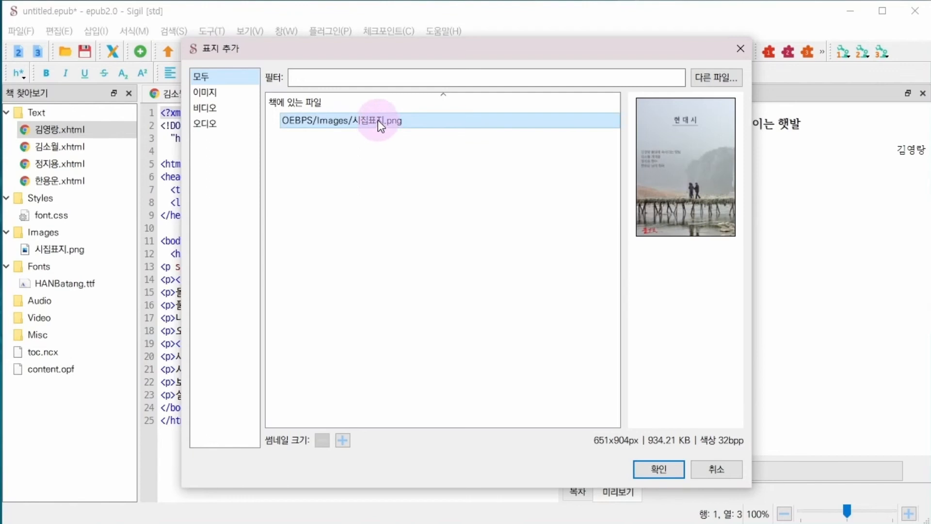
left_click(421, 123)
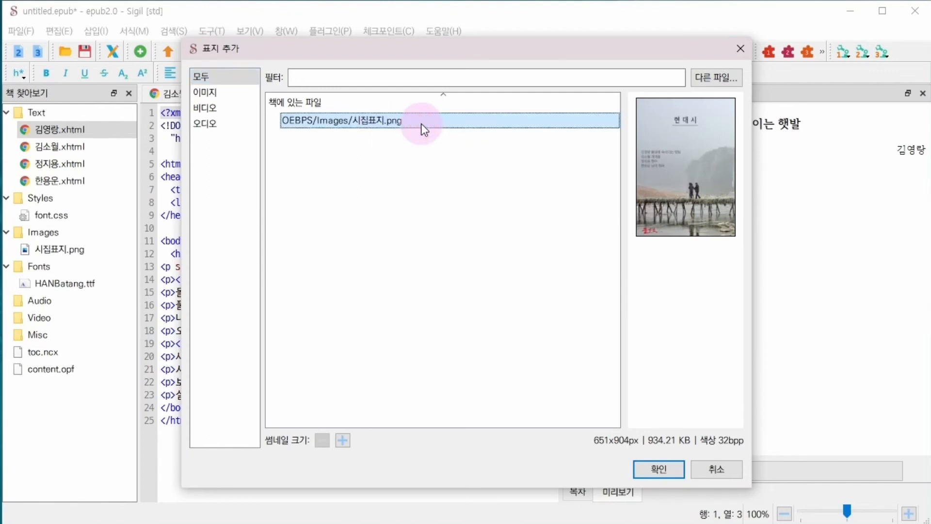
left_click(654, 471)
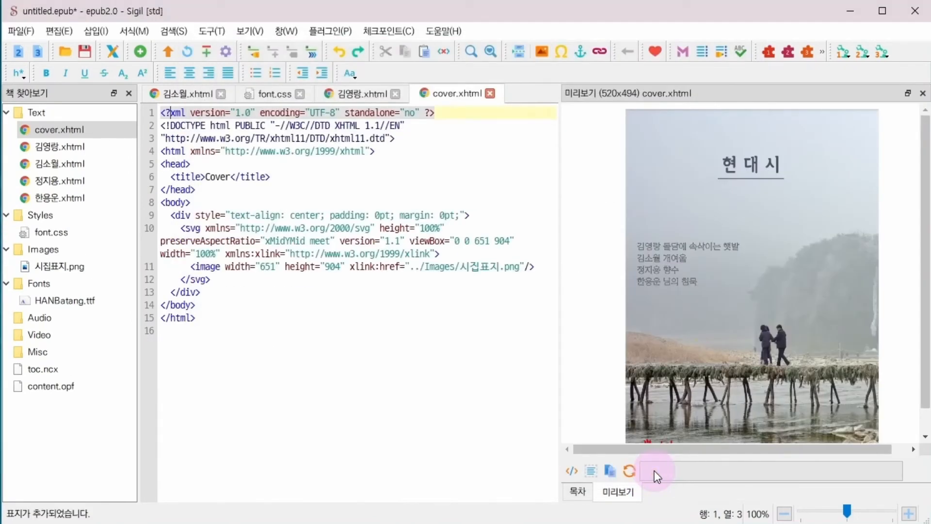
Open cover.xhtml and examine its code and the previewed cover page
left_click(75, 131)
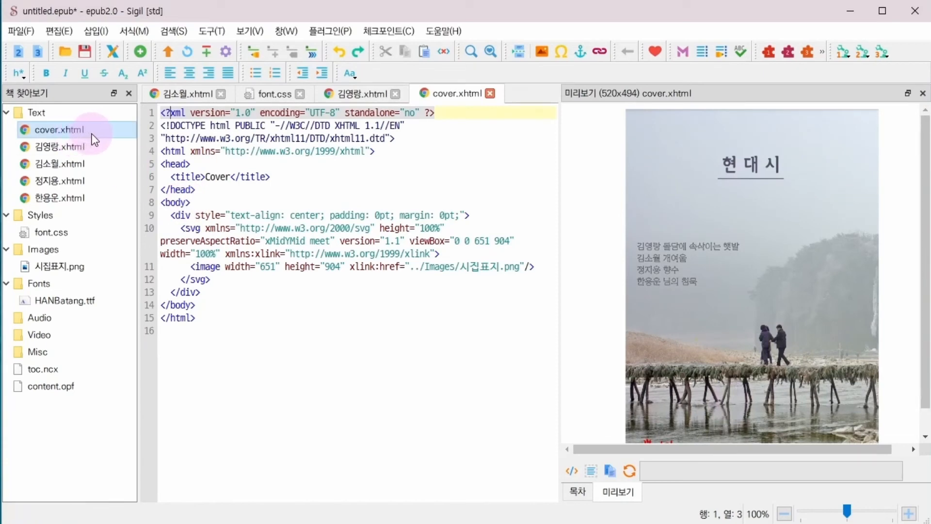
left_click(90, 136)
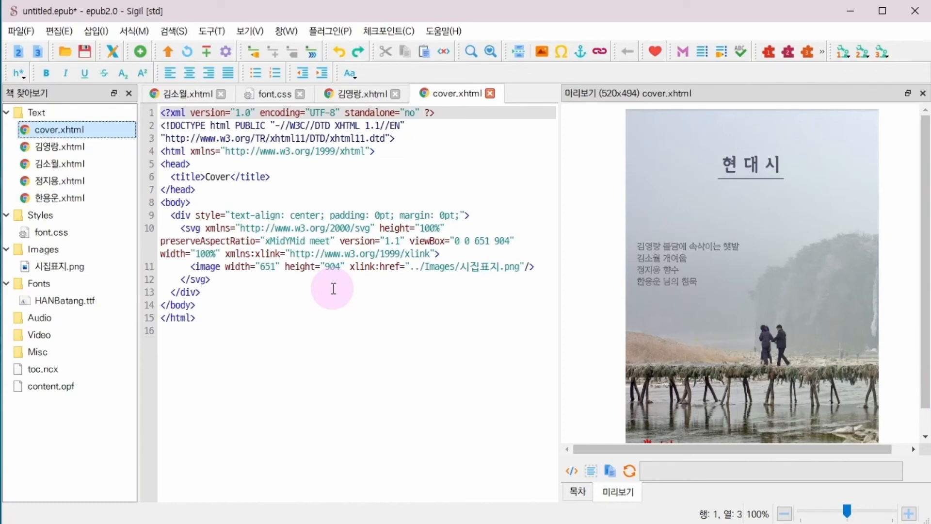
left_click(78, 149)
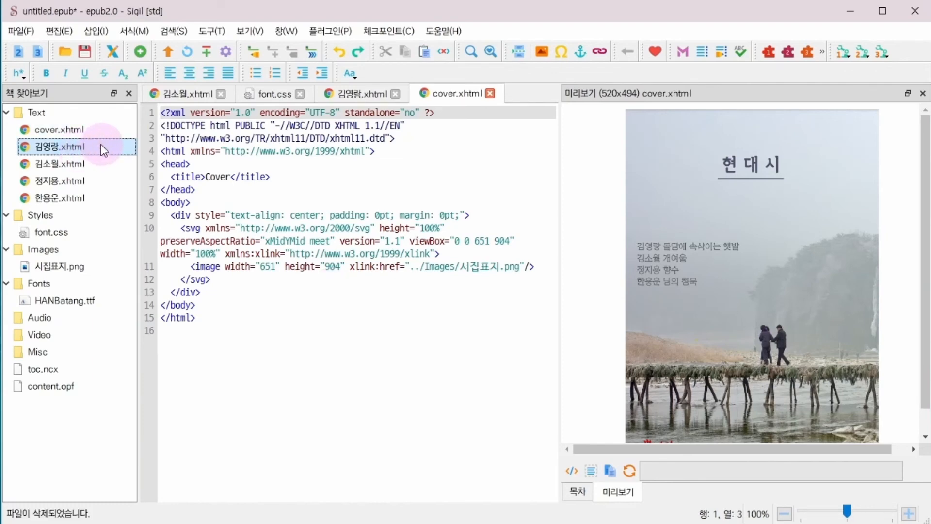
double_click(109, 129)
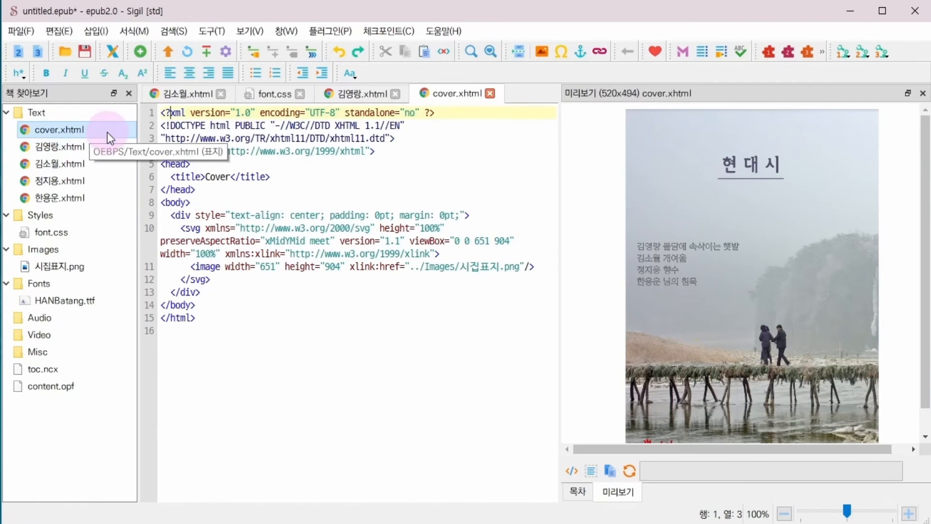
left_click(92, 131)
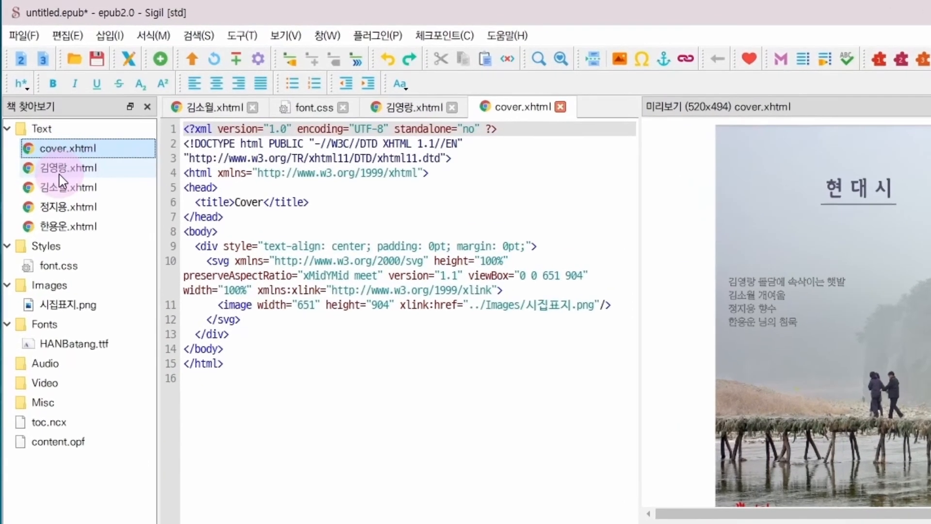
Add a blank HTML file directly after cover.xhtml in the Text folder
left_click(67, 168)
left_click(97, 151)
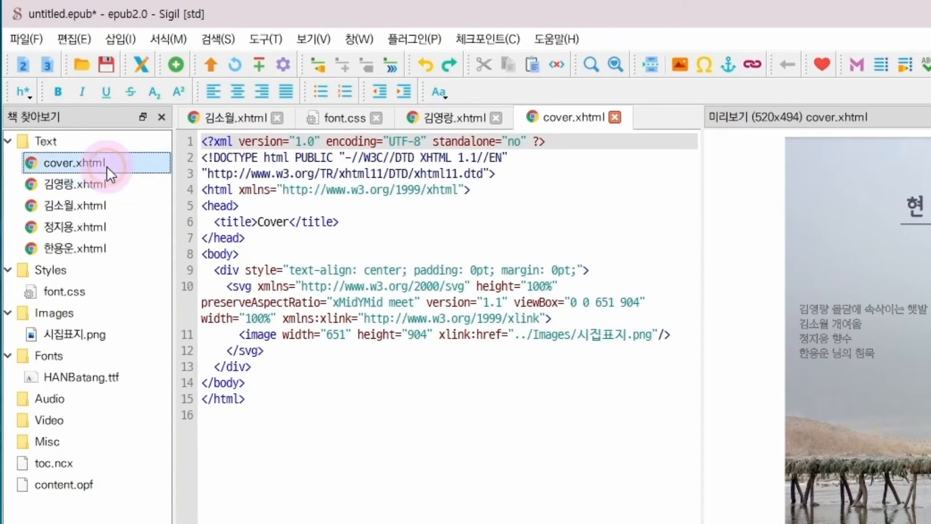
right_click(107, 166)
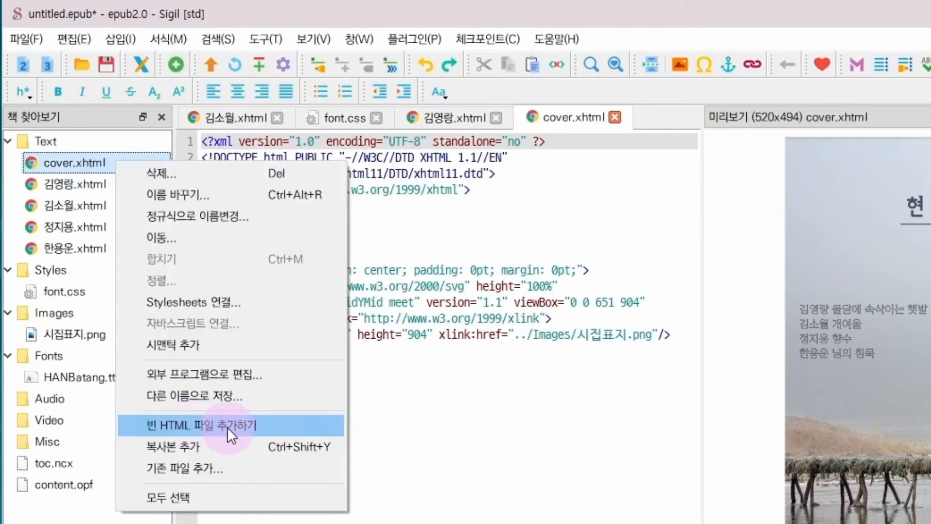
left_click(227, 427)
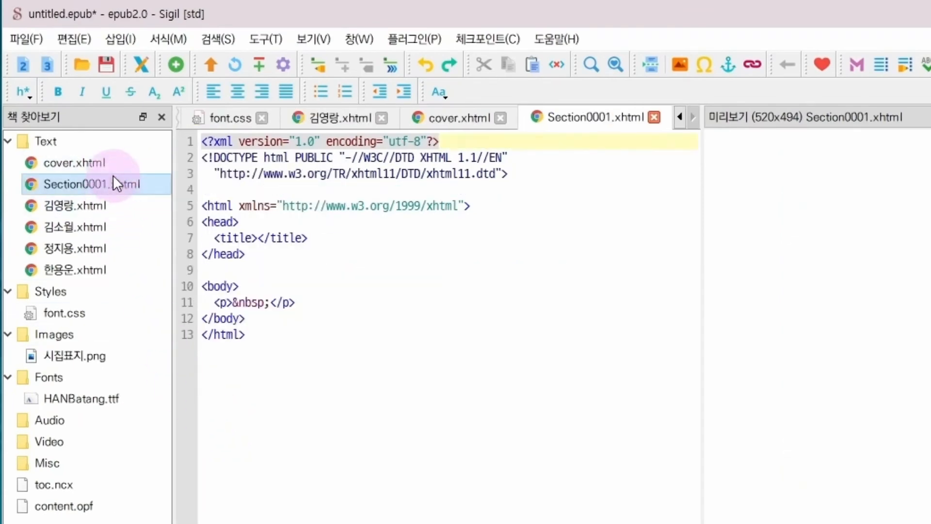
Rename the new blank HTML file as 판권.xhtml, accepting the non-ASCII file name
right_click(115, 181)
left_click(167, 212)
type("편")
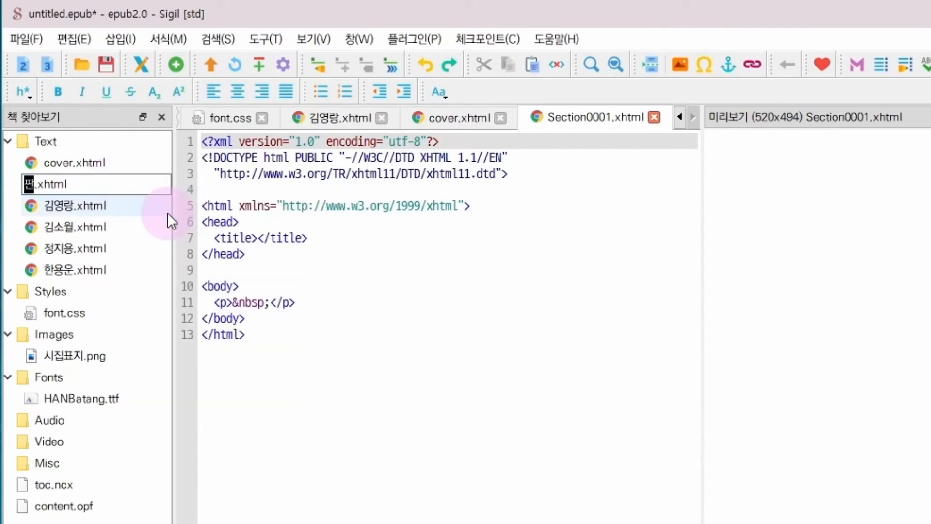
type("집")
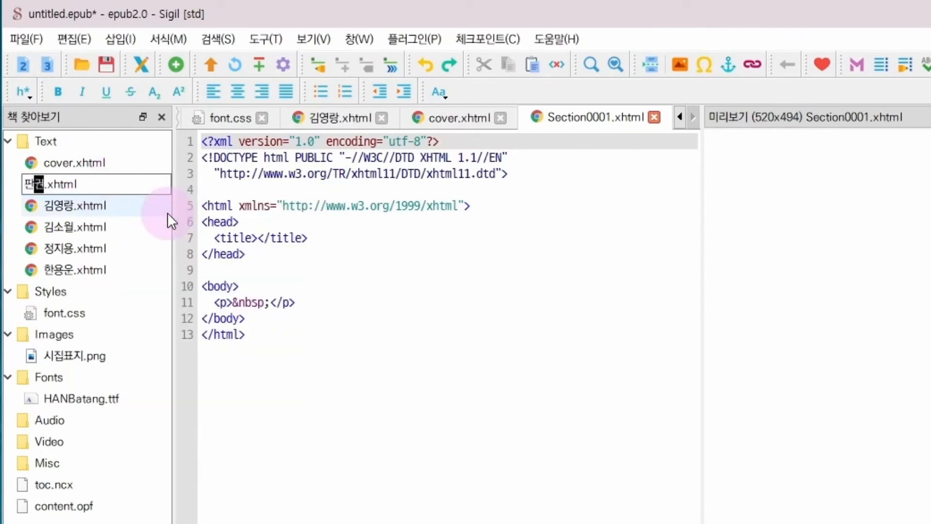
key("Return")
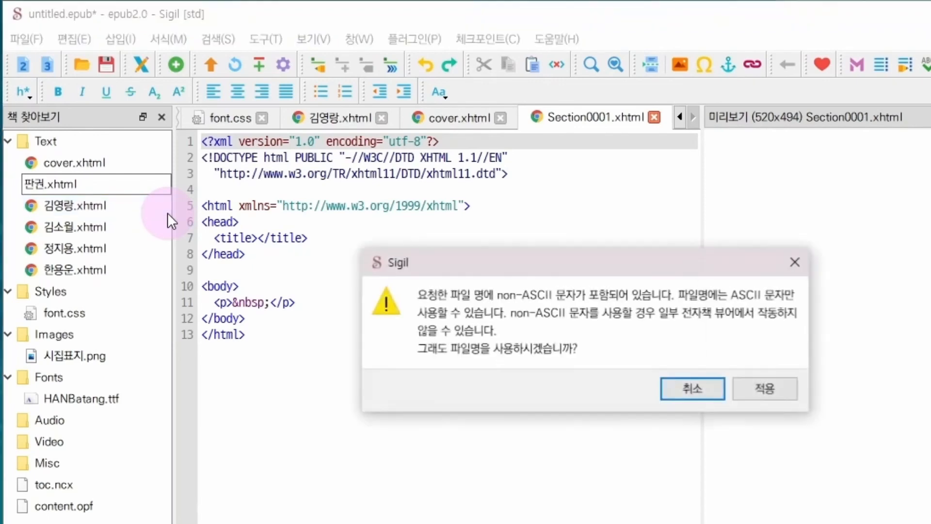
left_click(763, 396)
Open 판권.xhtml in PageEdit and fill in the copyright page headed 현대 문학 with publication details, price 1,000원 and a copyright notice
left_click(79, 188)
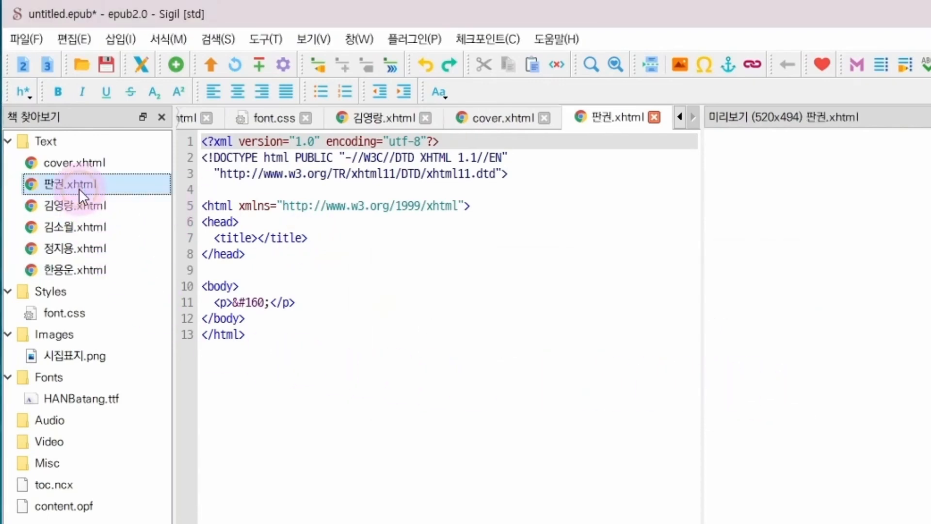
left_click(141, 64)
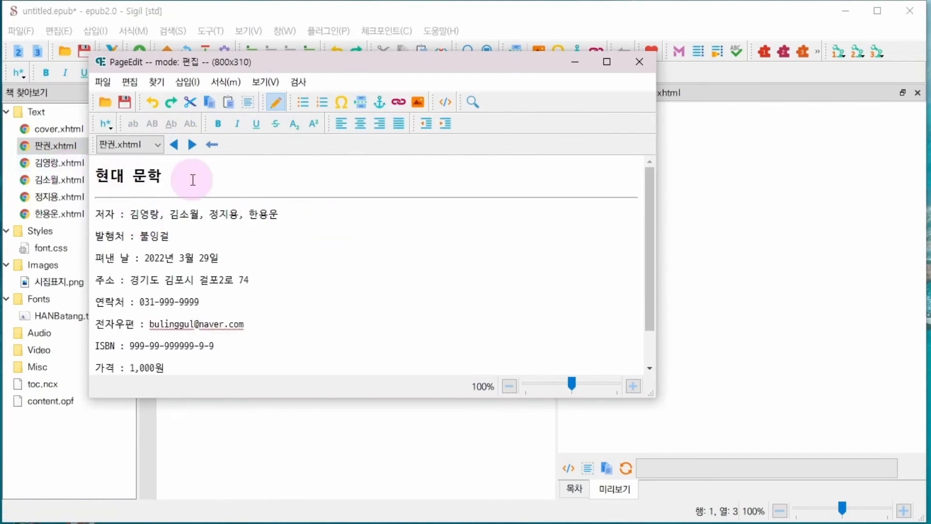
scroll(194, 180, "down", 1)
left_click(173, 194)
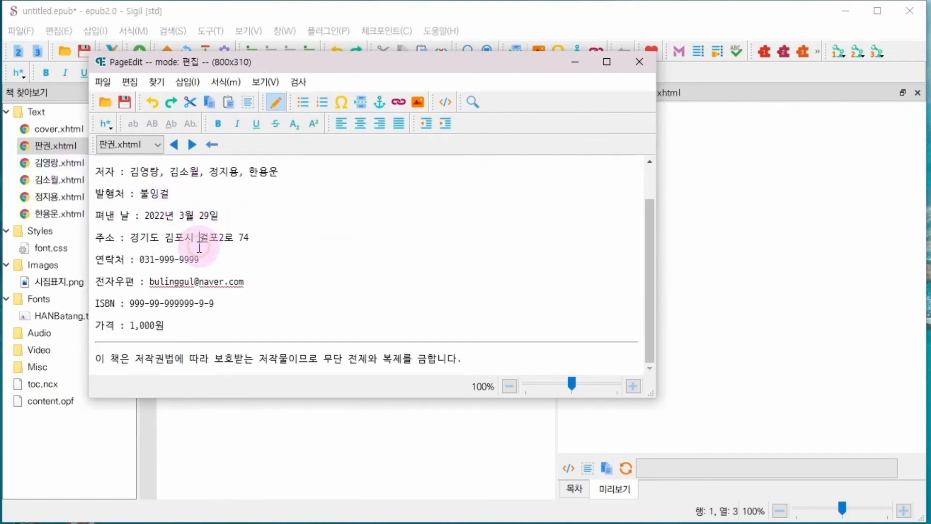
left_click(200, 303)
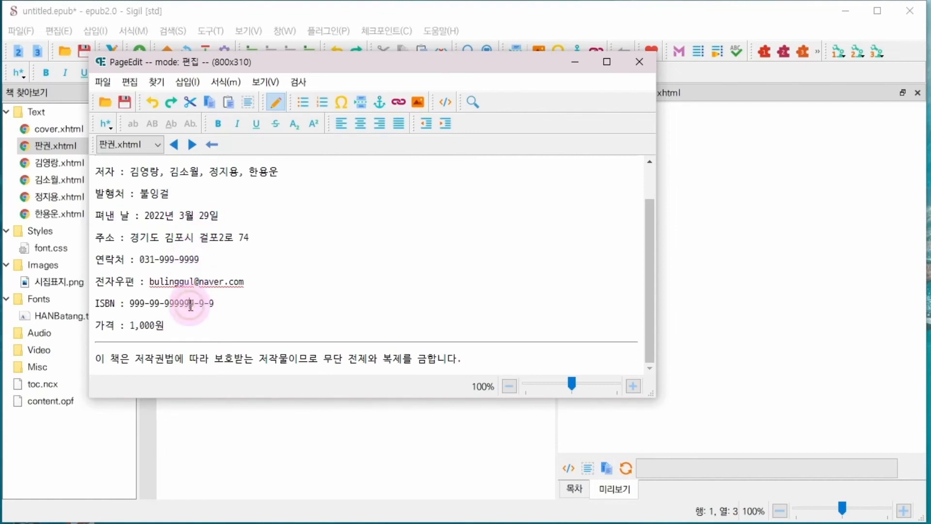
left_click(178, 328)
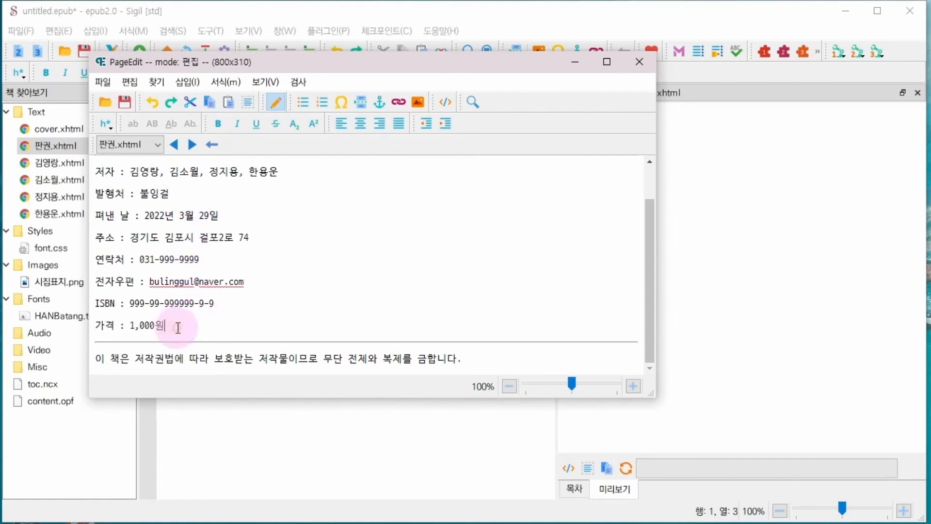
left_click(106, 357)
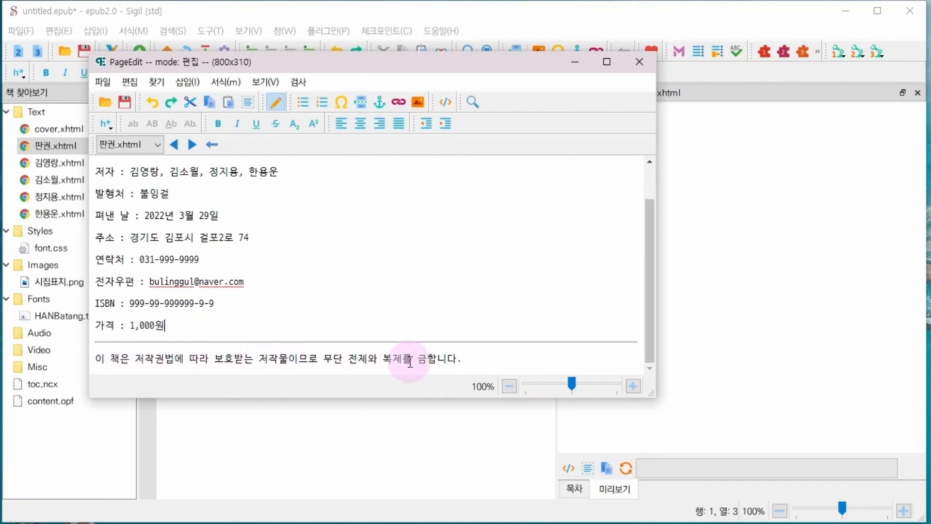
left_click(483, 364)
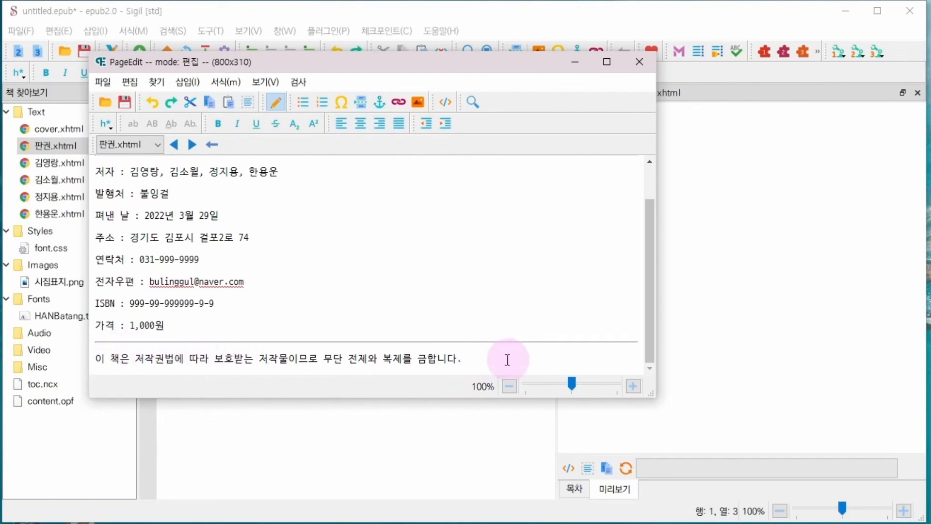
Save the copyright page and exit PageEdit to return to Sigil
left_click(128, 102)
left_click(104, 81)
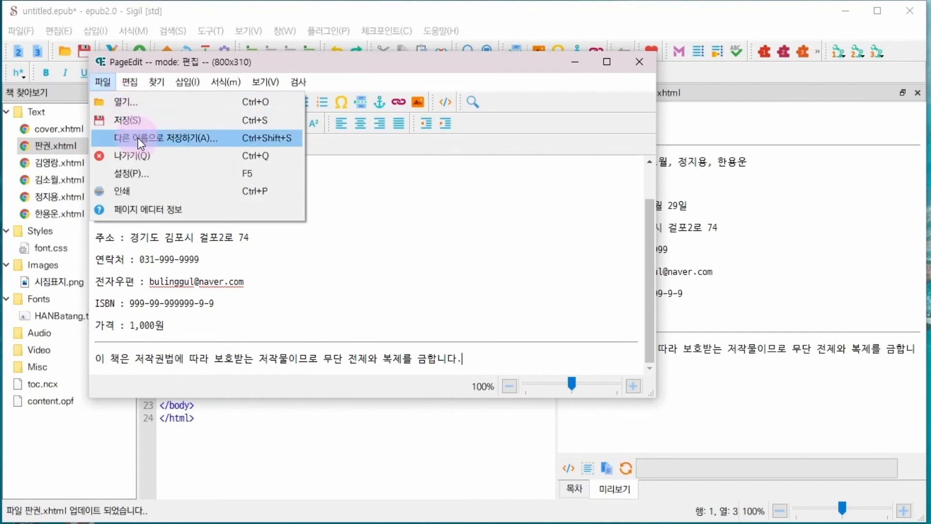
left_click(132, 155)
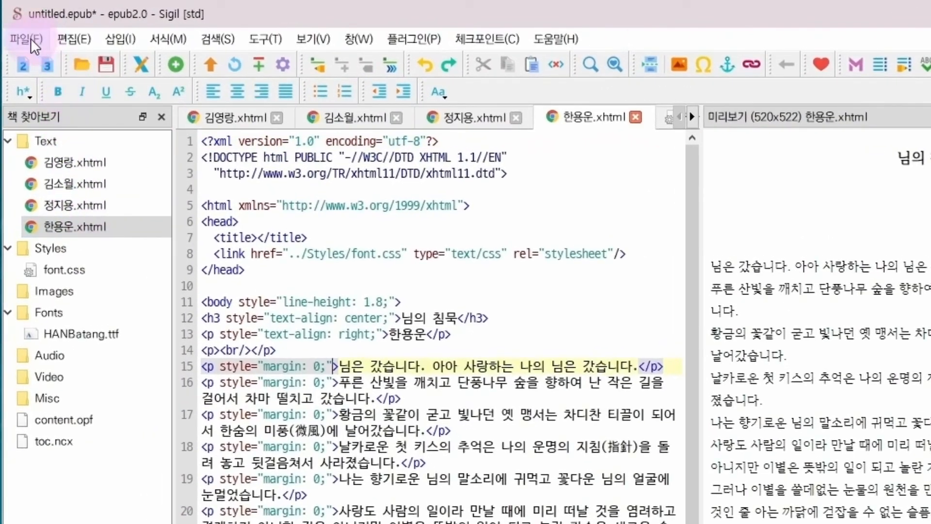
Save the book as an EPUB file named 시집 in the 시집_Hwp folder inside 시집 on drive G:
left_click(31, 38)
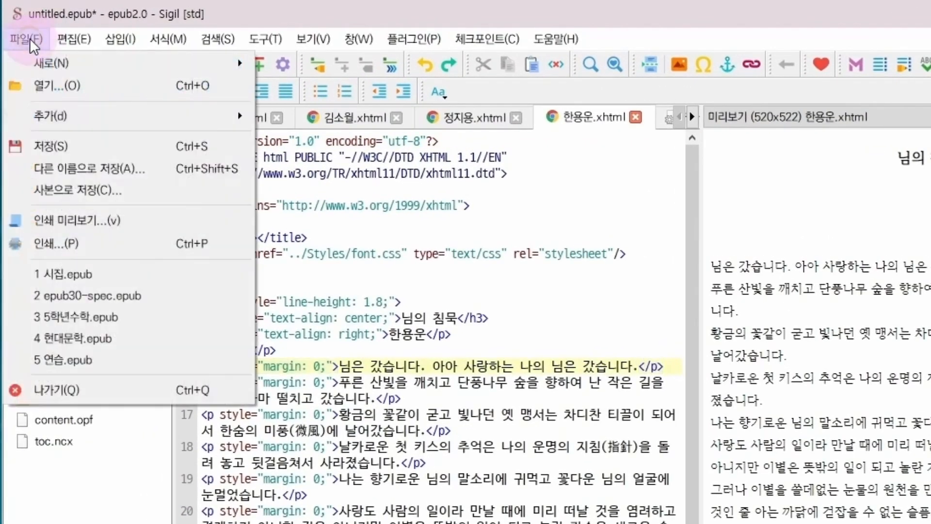
left_click(139, 178)
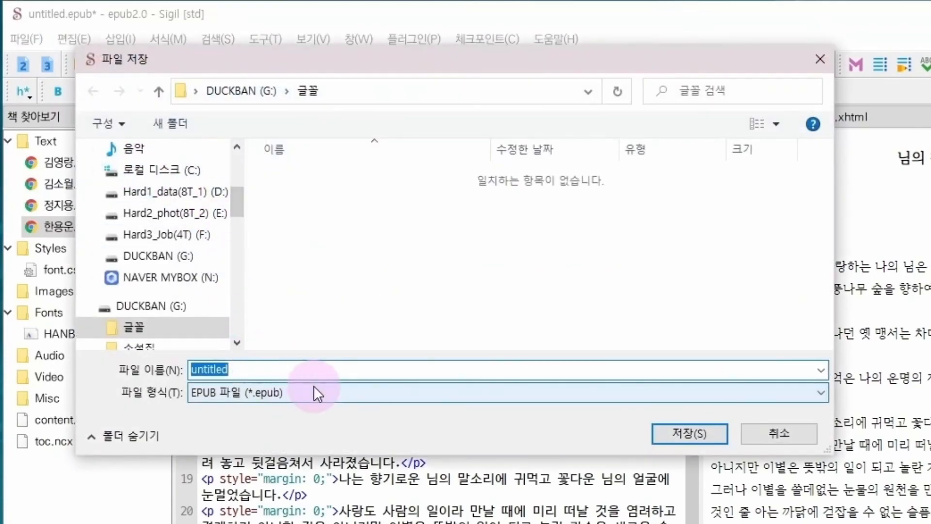
type("시지ㅂ")
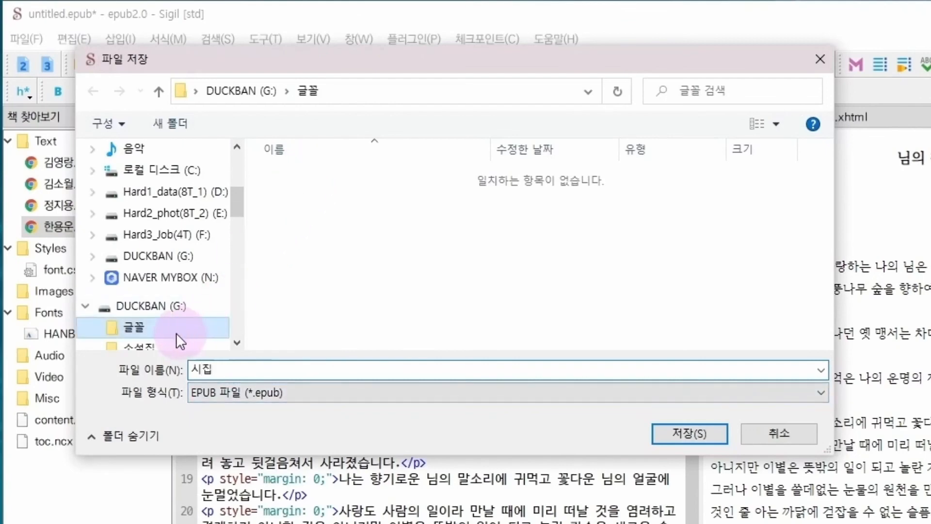
left_click(158, 306)
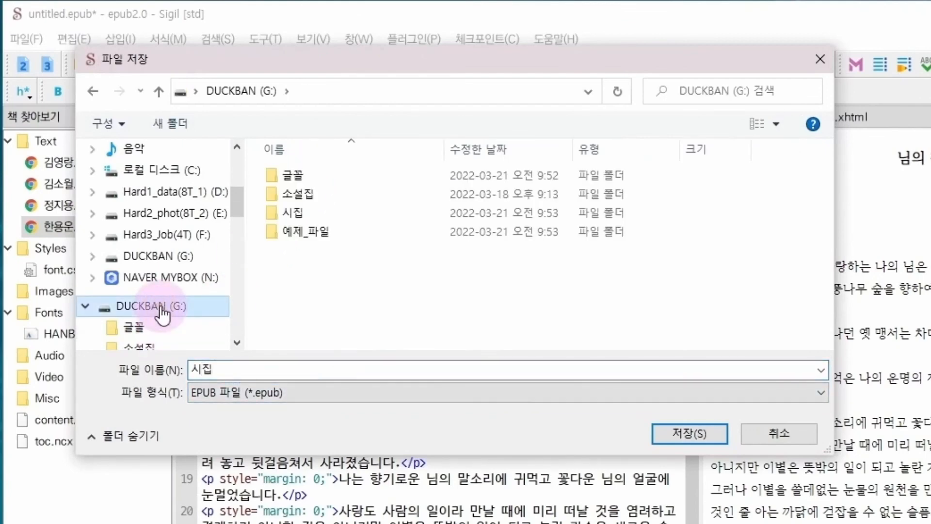
left_click(295, 214)
double_click(295, 213)
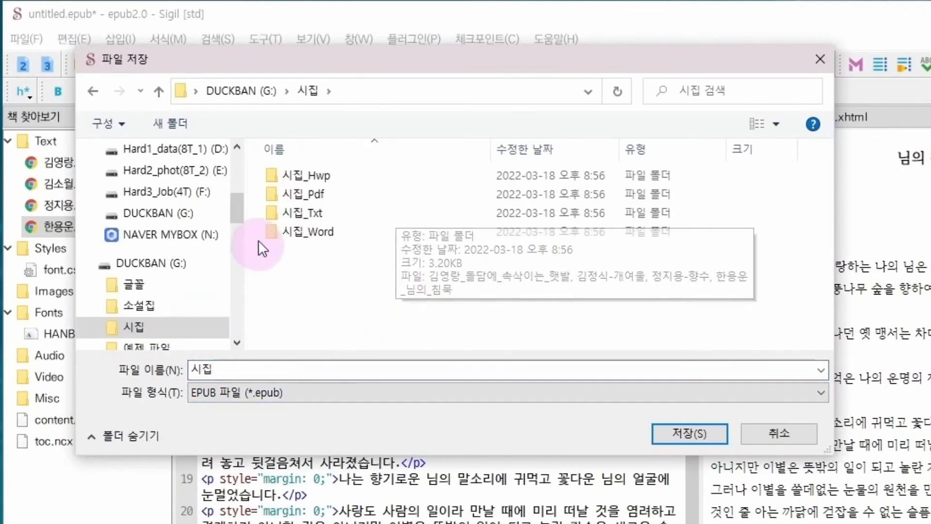
left_click(335, 176)
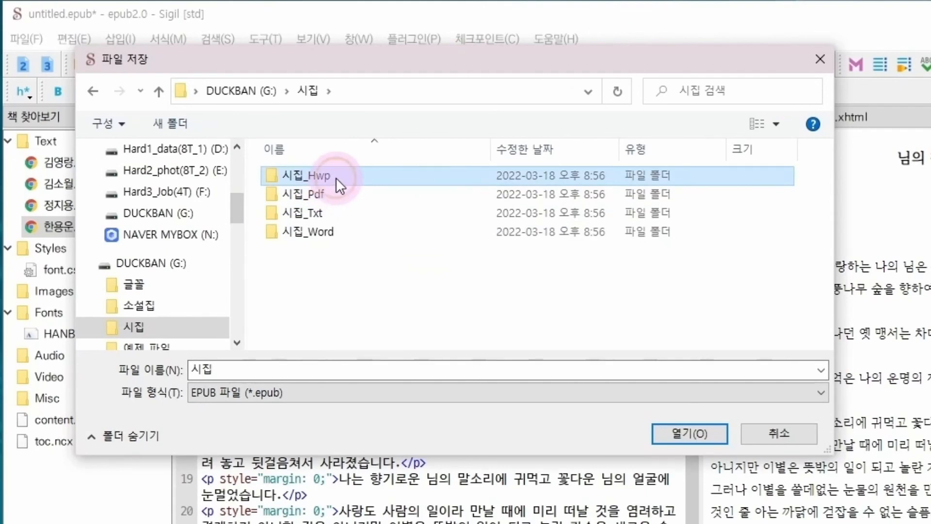
double_click(336, 177)
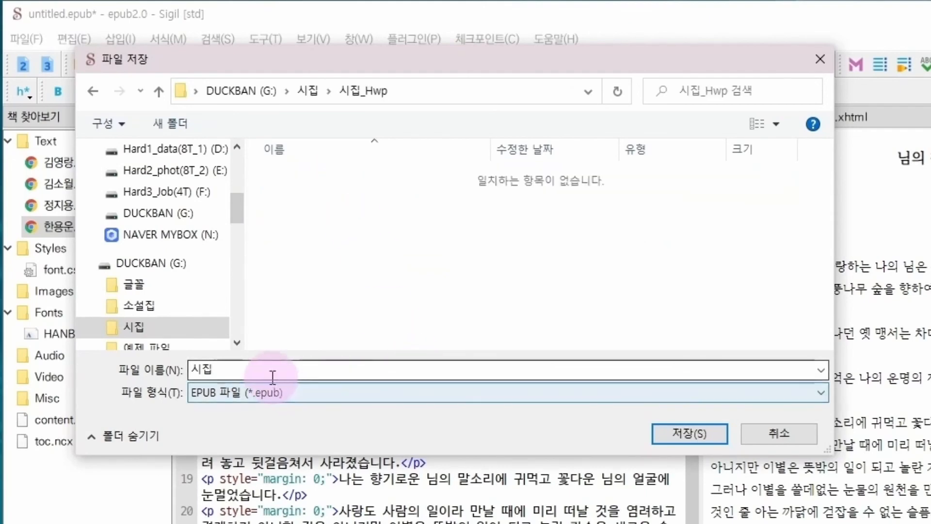
left_click(699, 433)
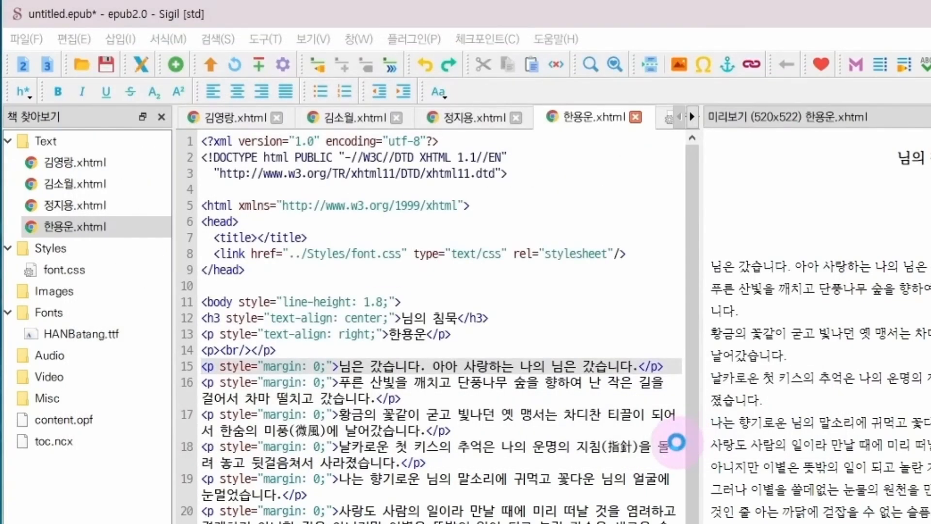